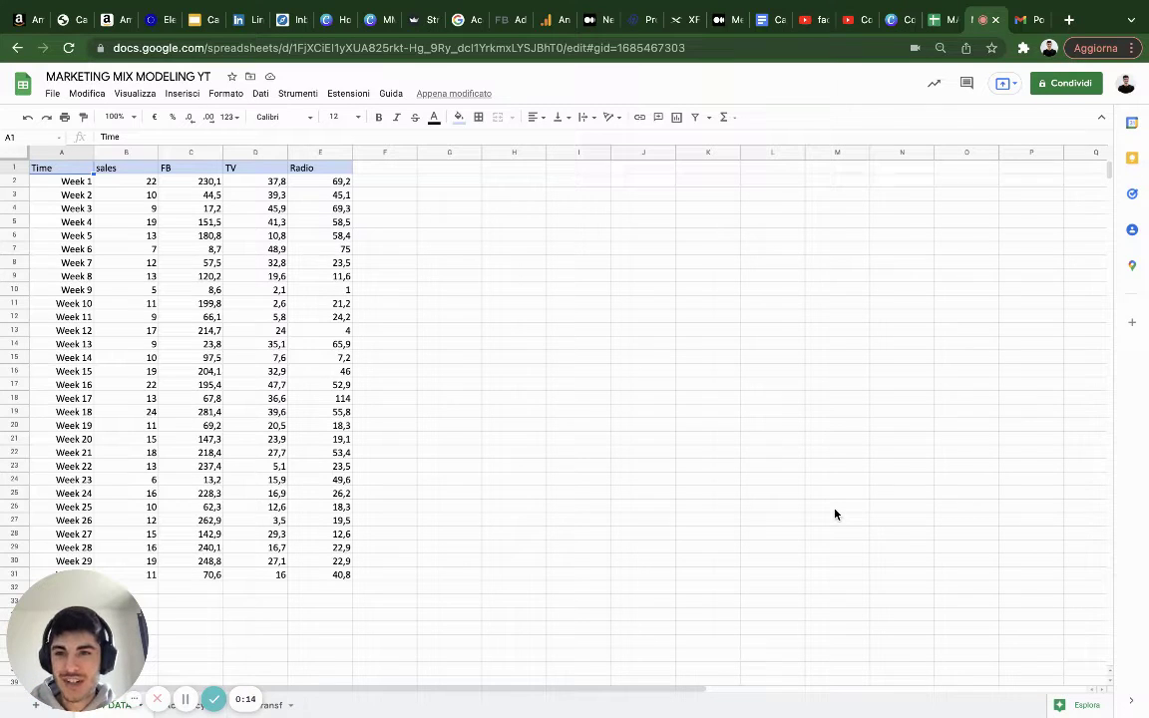
Step: Review the Time and sales columns and the FB, TV and Radio columns of the RAW DATA sheet
drag(77, 606, 1017, 139)
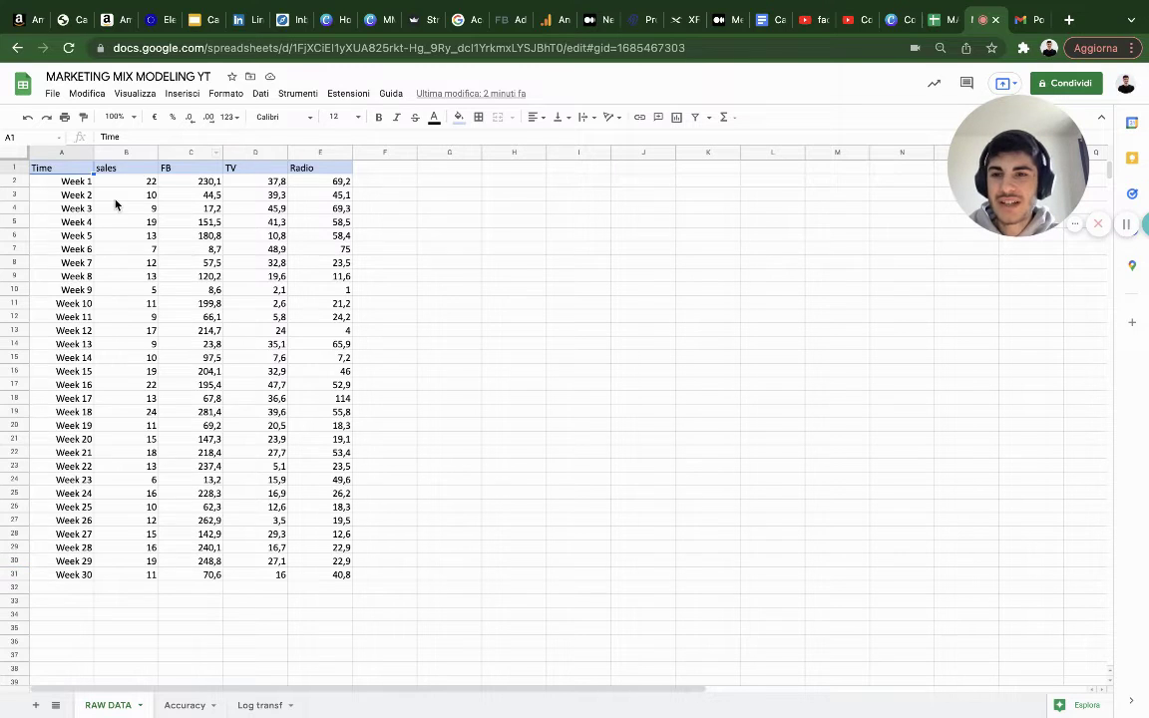
click(60, 182)
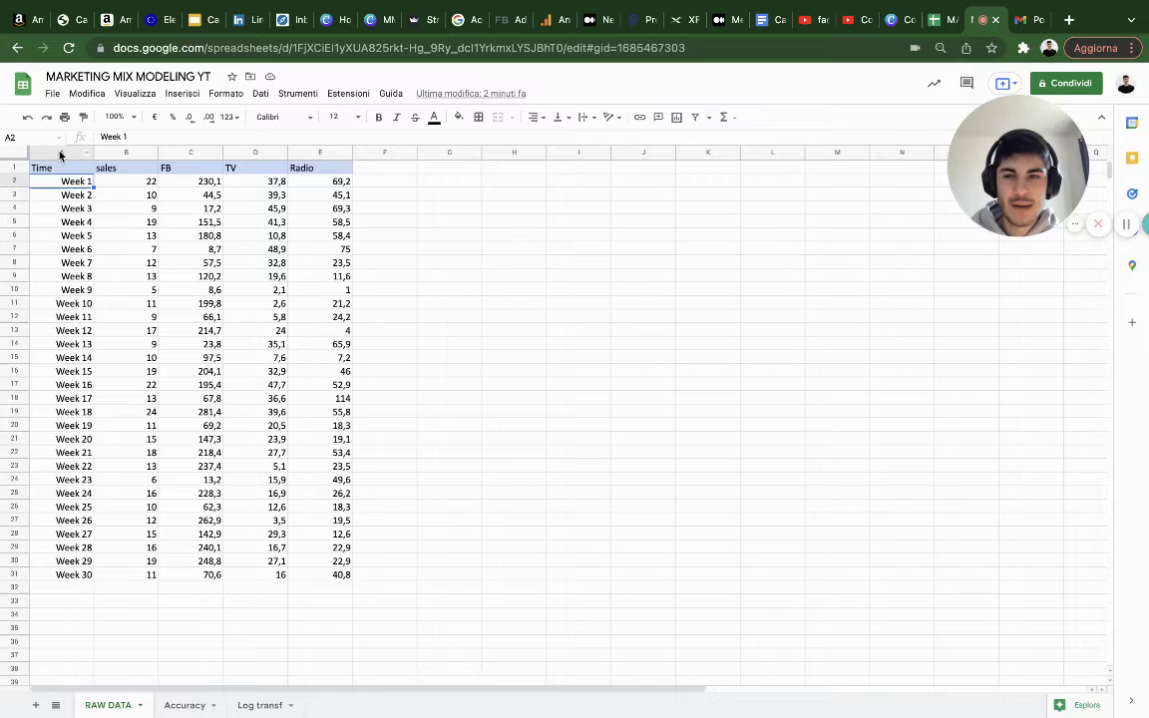
click(60, 153)
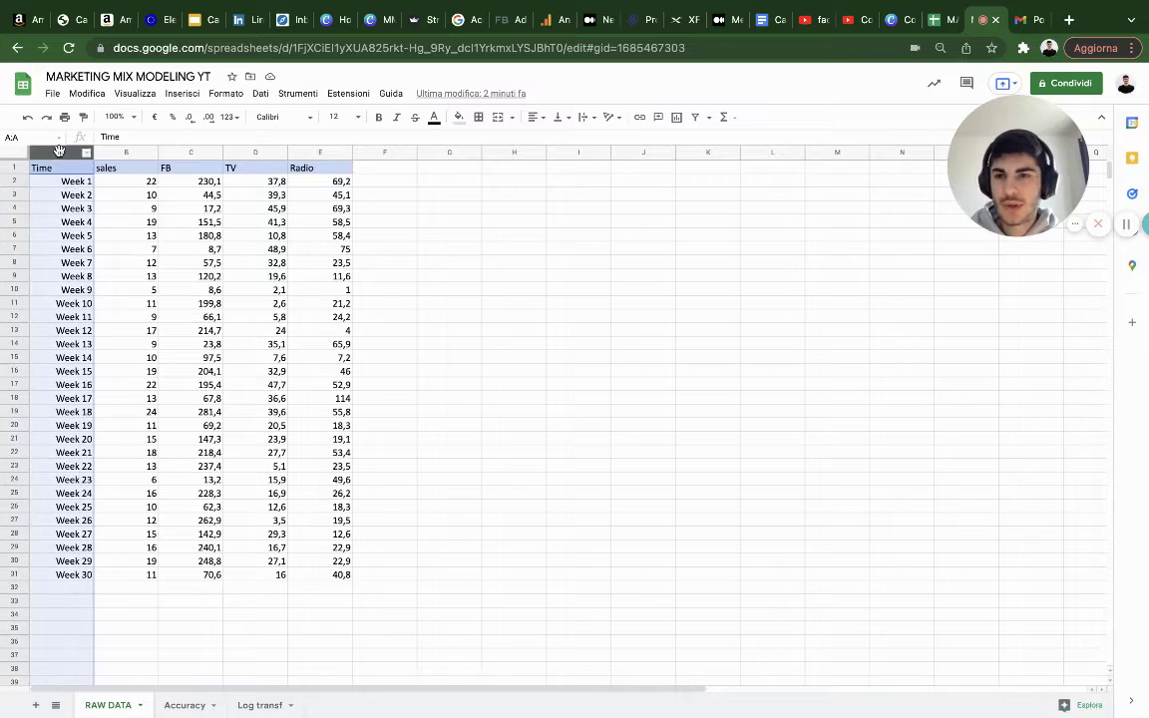
click(121, 152)
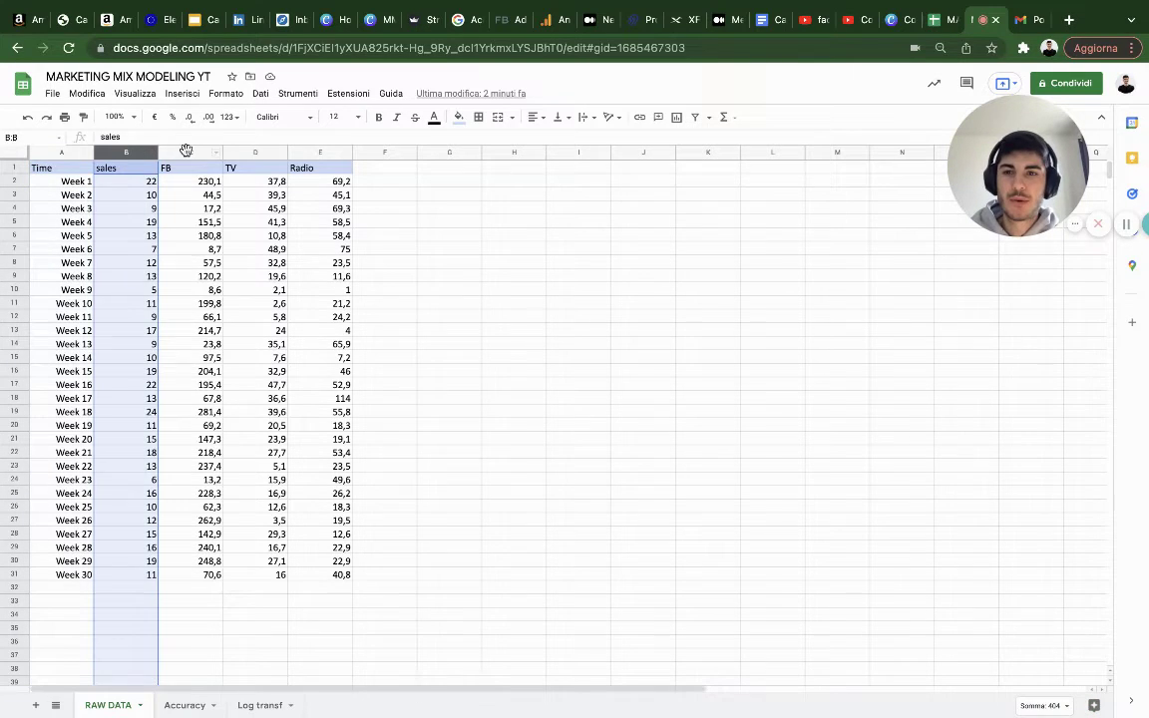
click(185, 152)
click(321, 152)
shift+click(232, 152)
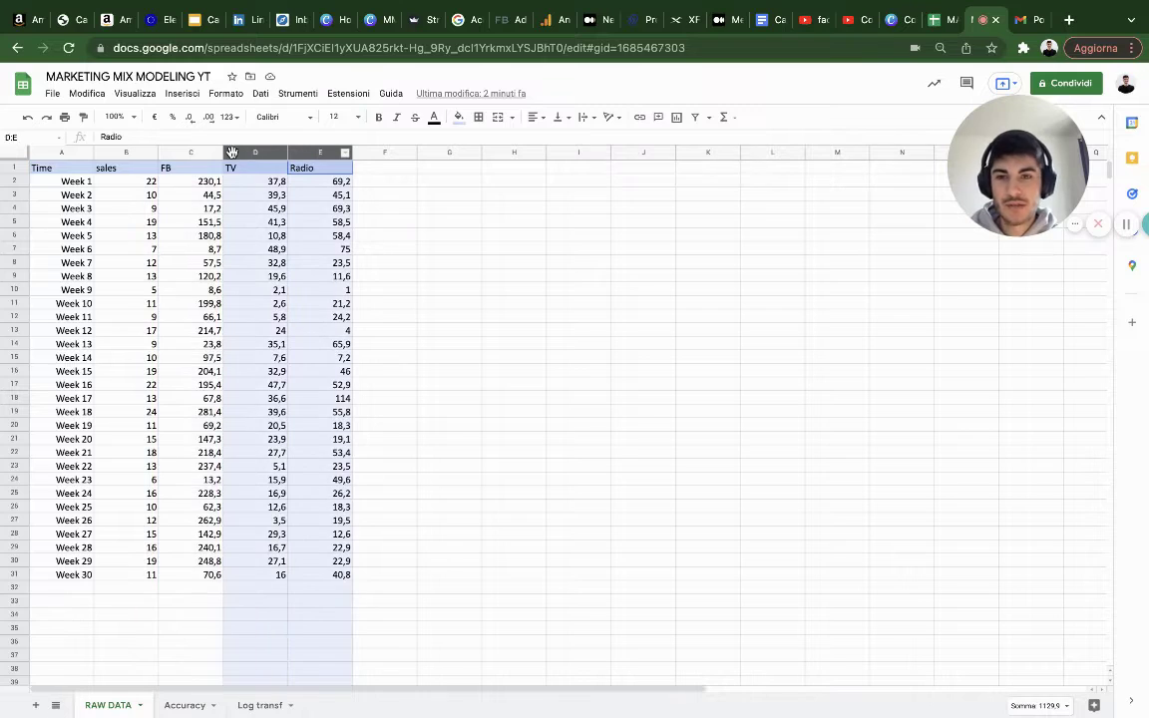
shift+click(190, 152)
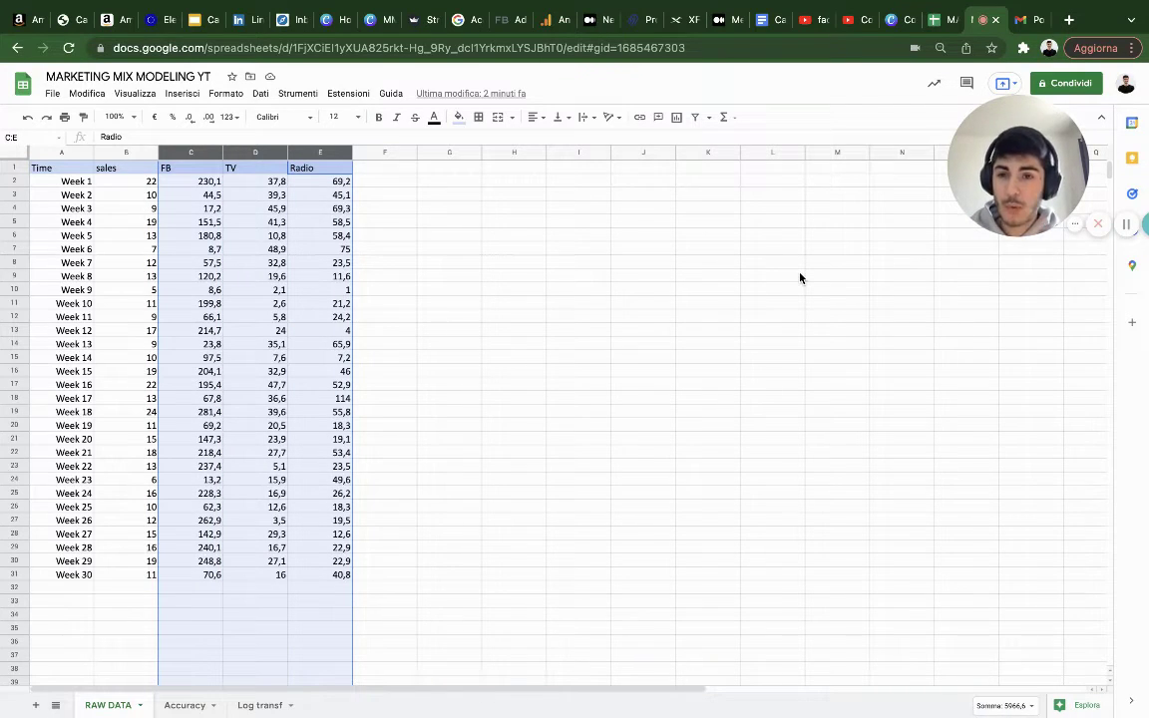
click(434, 345)
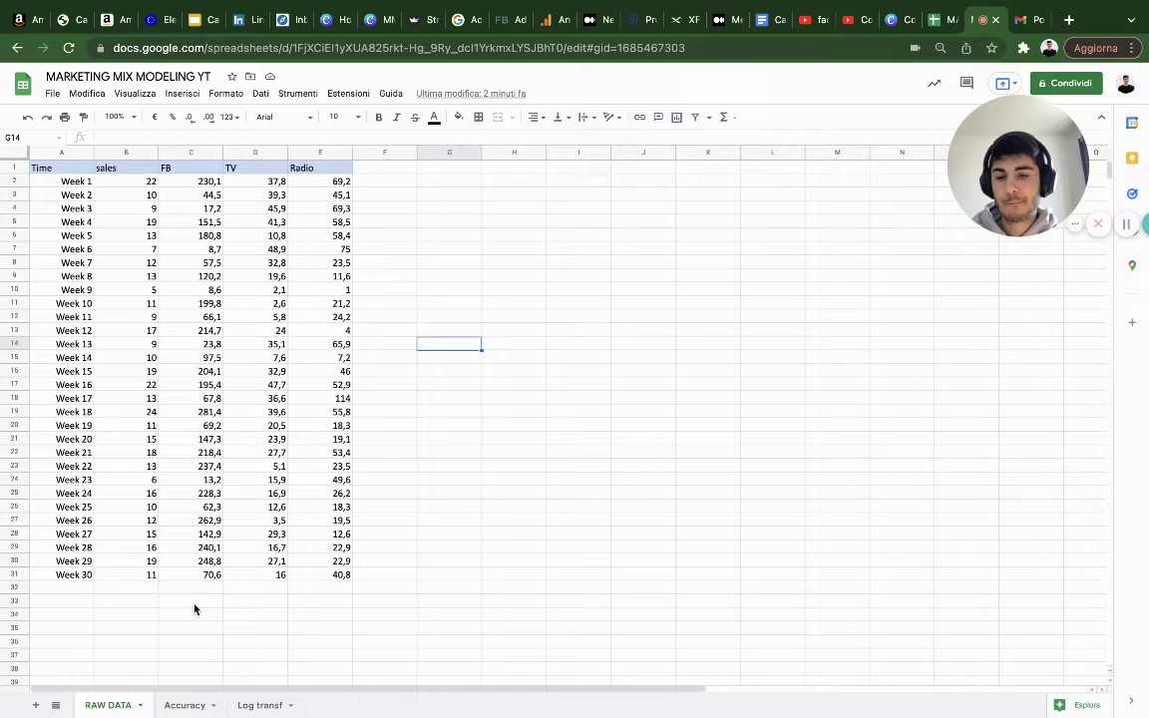
Step: Add a new sheet after RAW DATA and name it Exploration
click(37, 706)
double_click(184, 705)
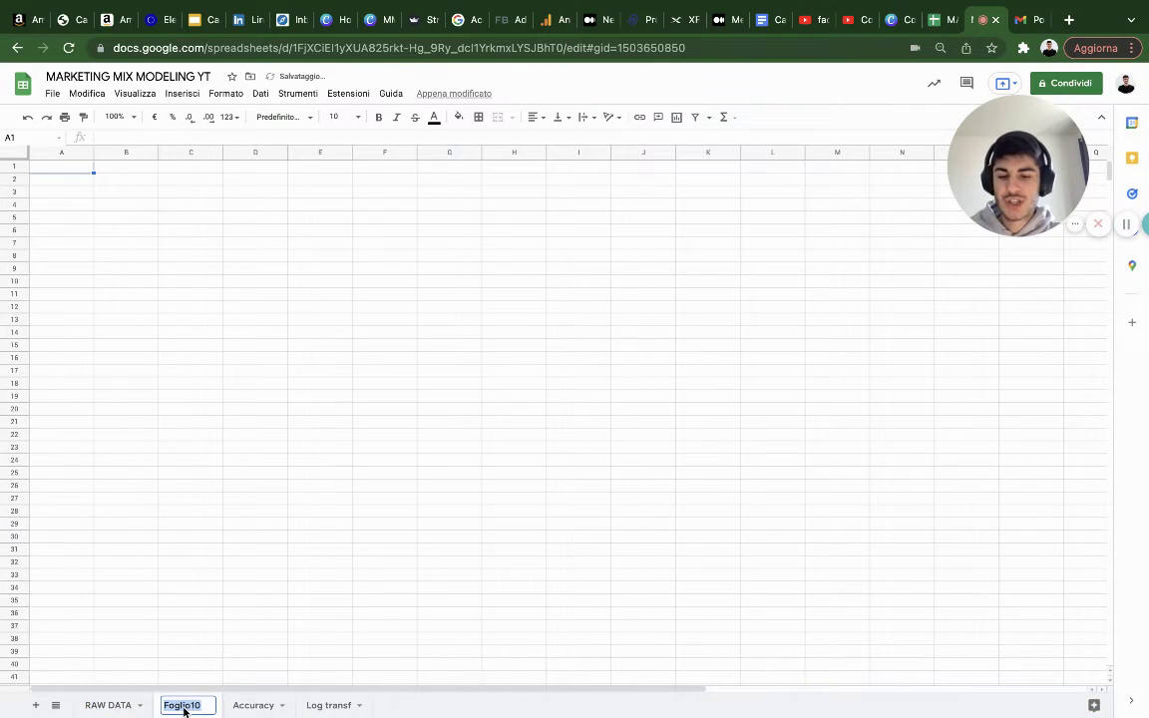
text(Expl)
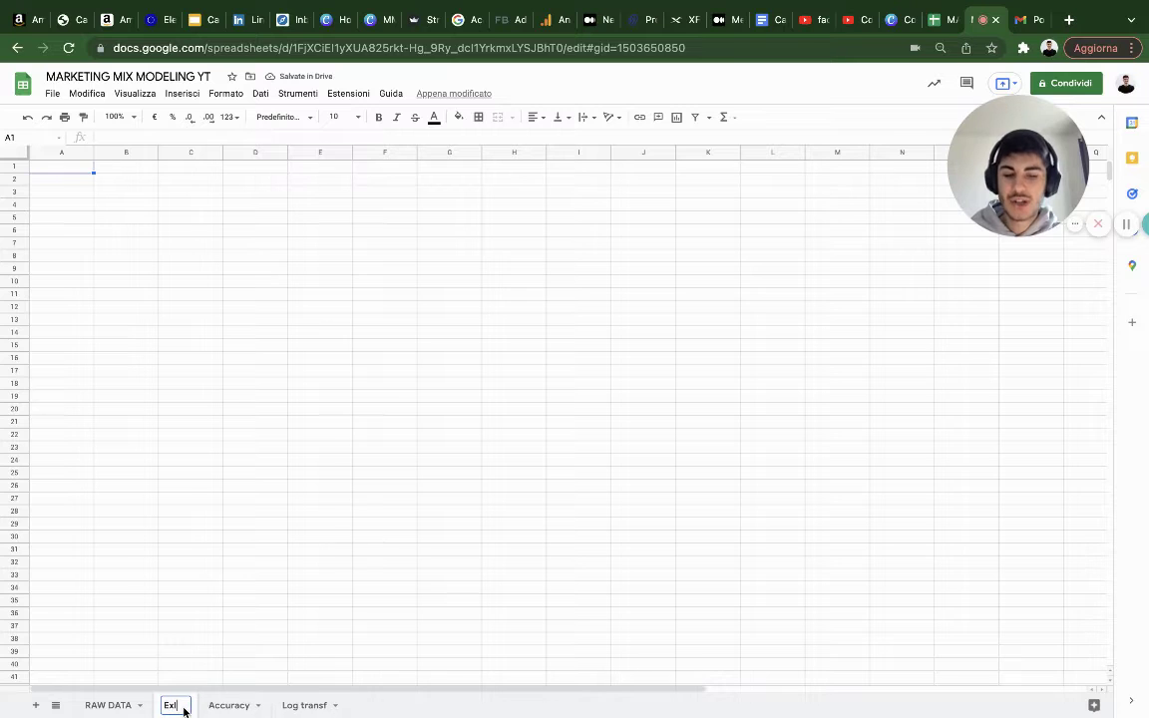
text(oration)
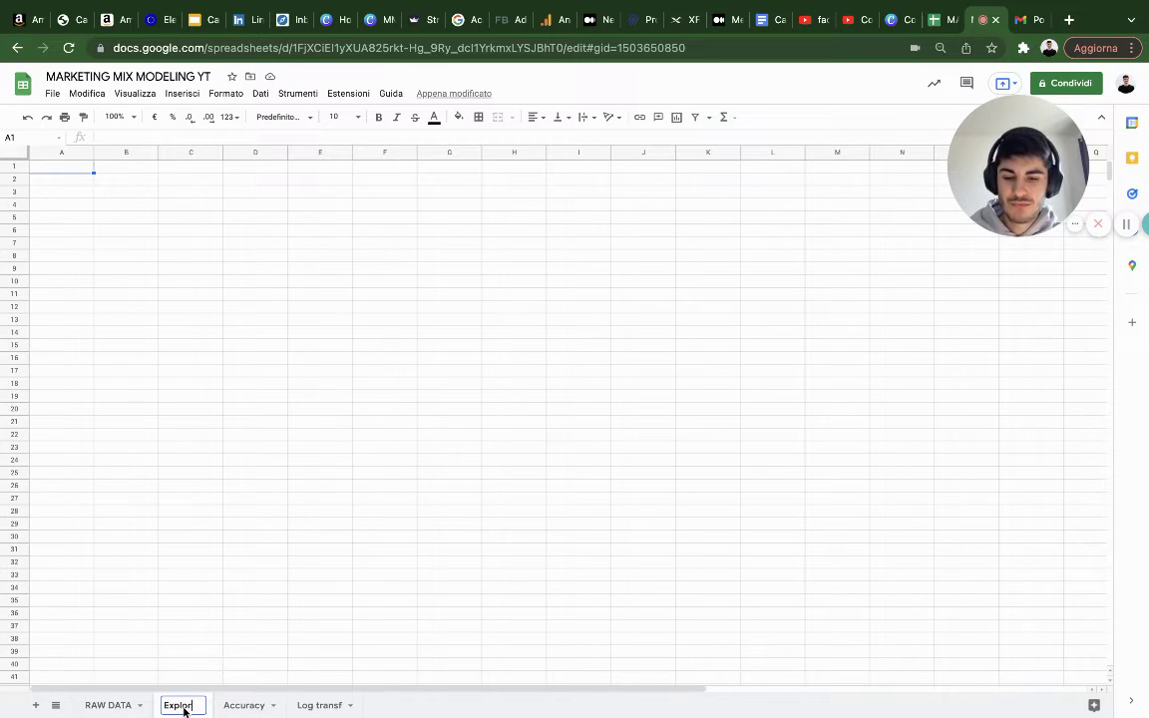
click(209, 512)
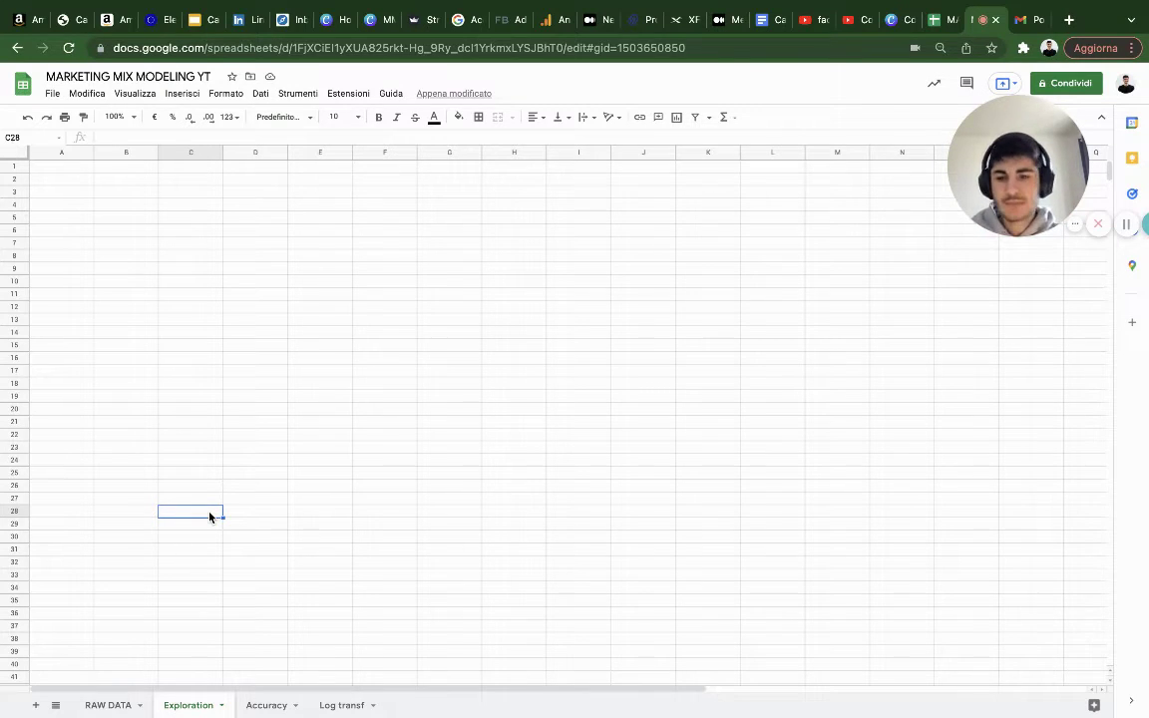
Step: Insert a chart in the Exploration sheet and set its type to line chart
click(98, 707)
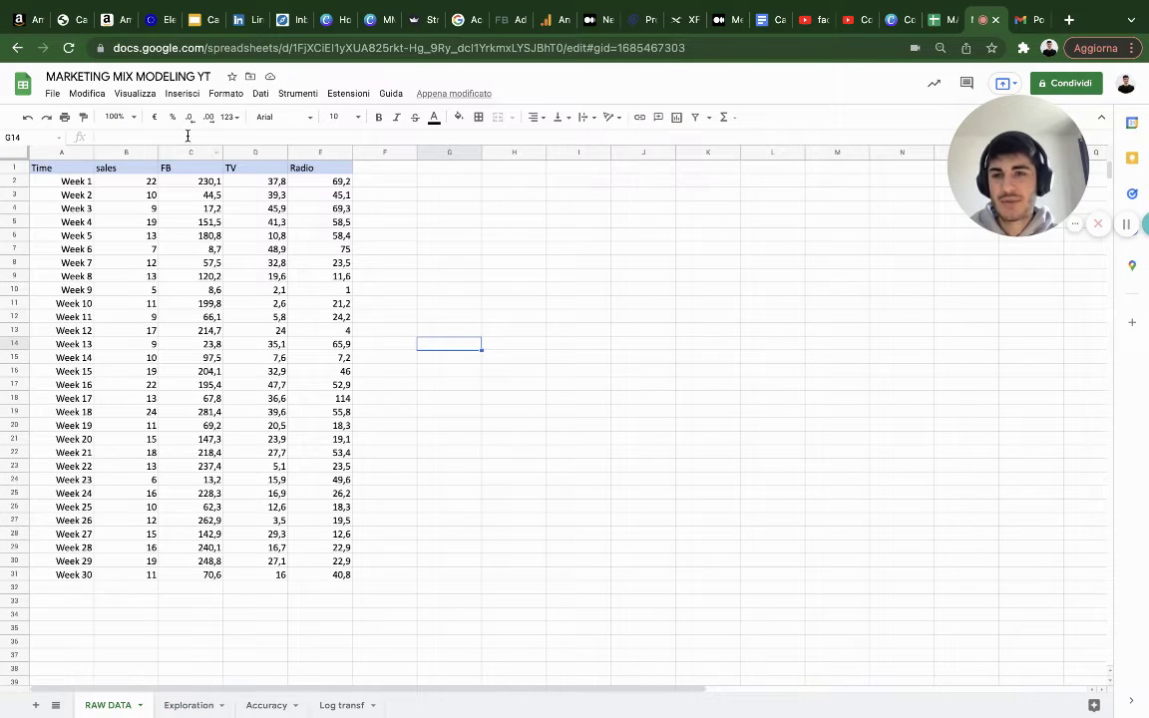
click(187, 705)
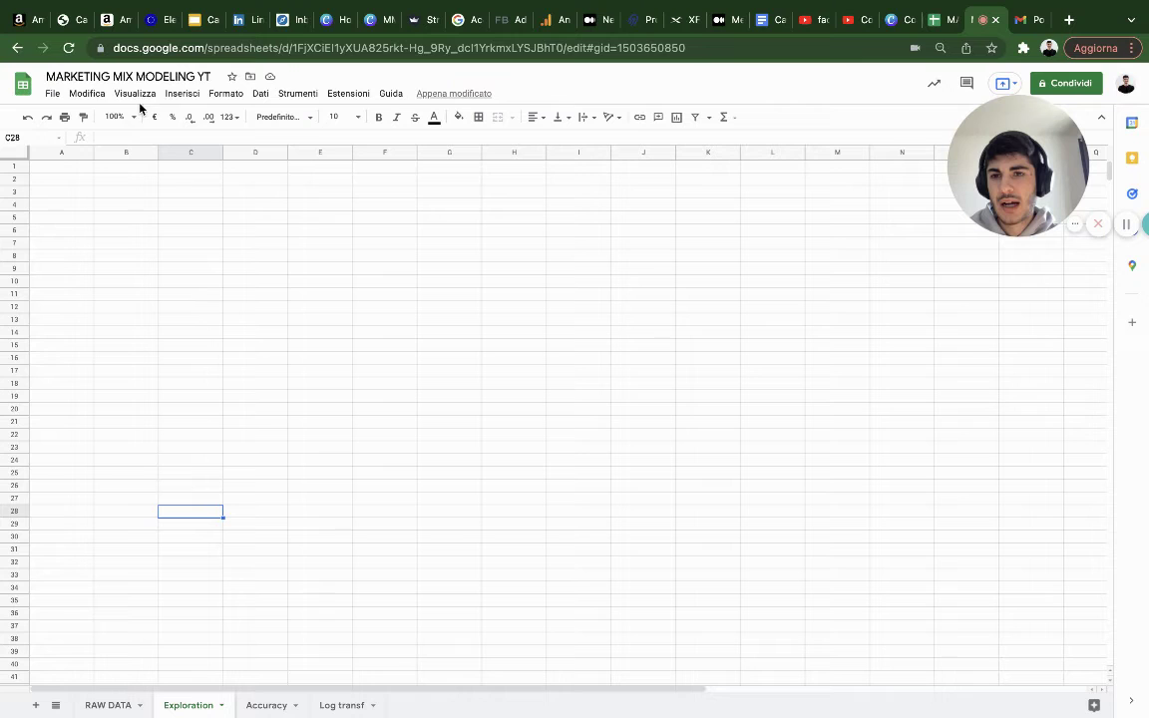
click(184, 94)
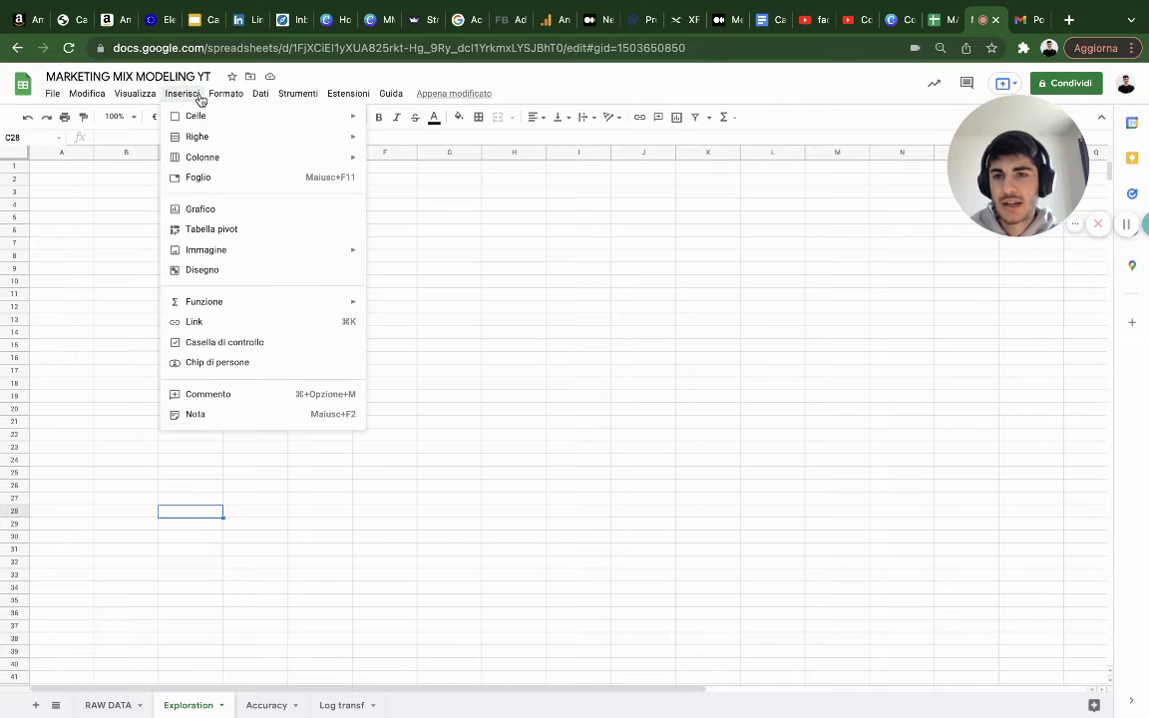
click(212, 209)
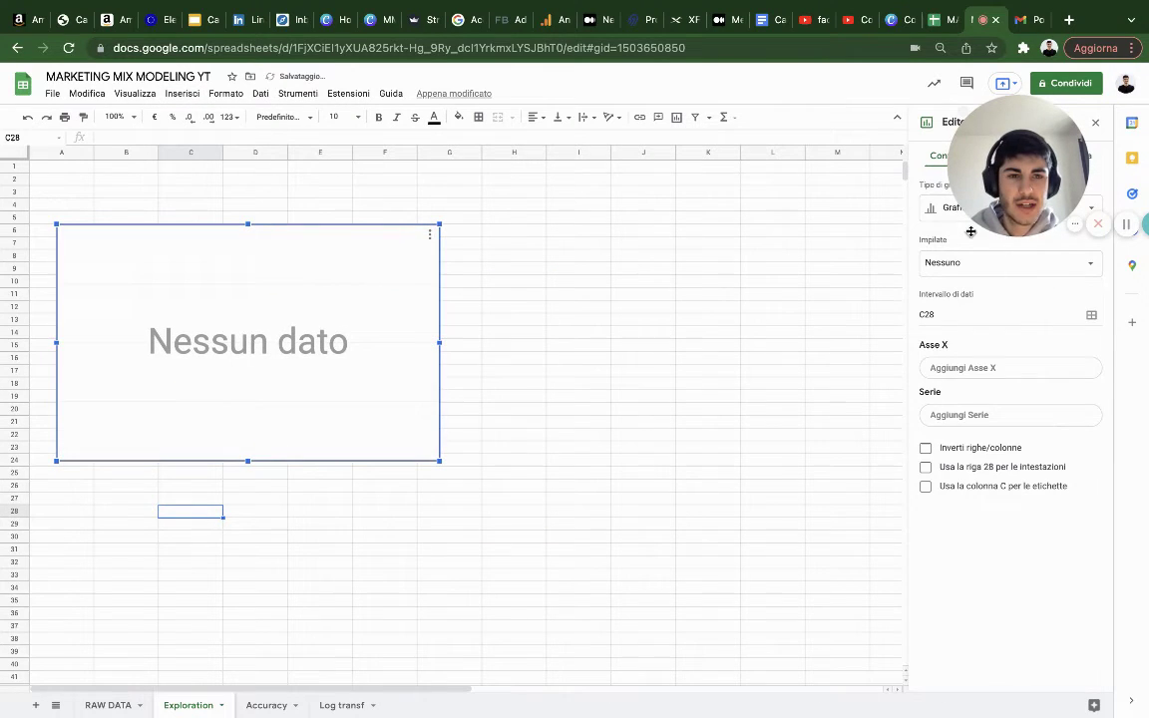
click(935, 208)
click(939, 265)
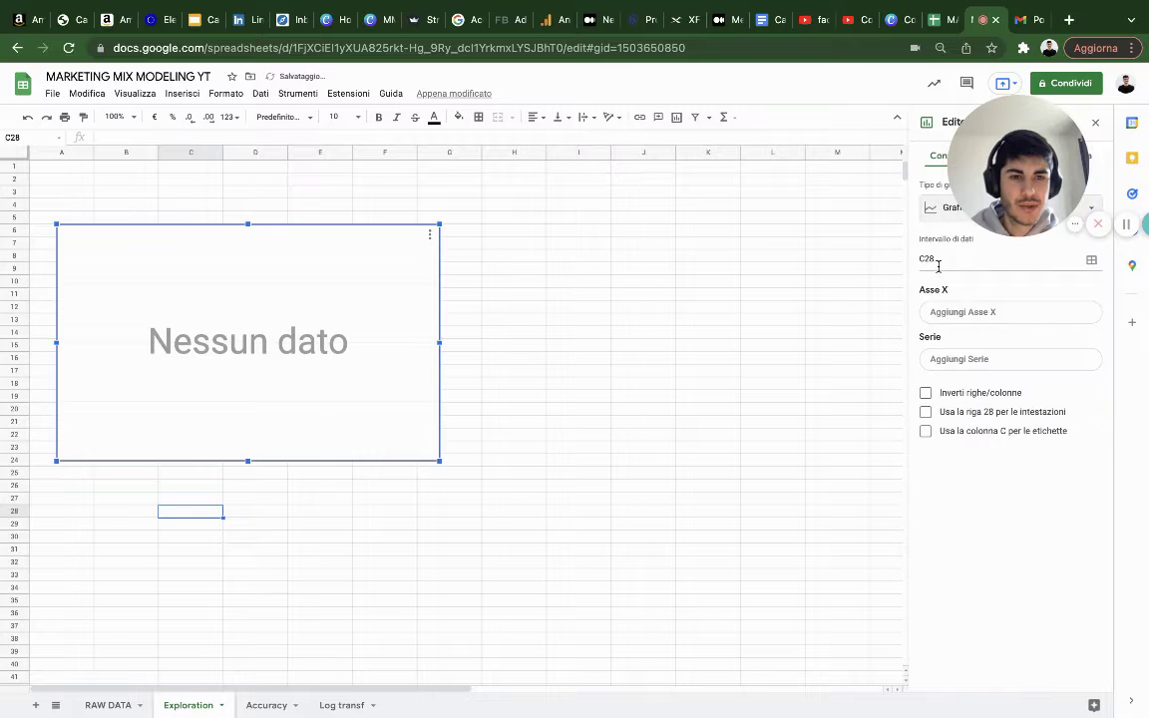
Step: Set the line chart's data range to columns A:E of the RAW DATA sheet
click(990, 317)
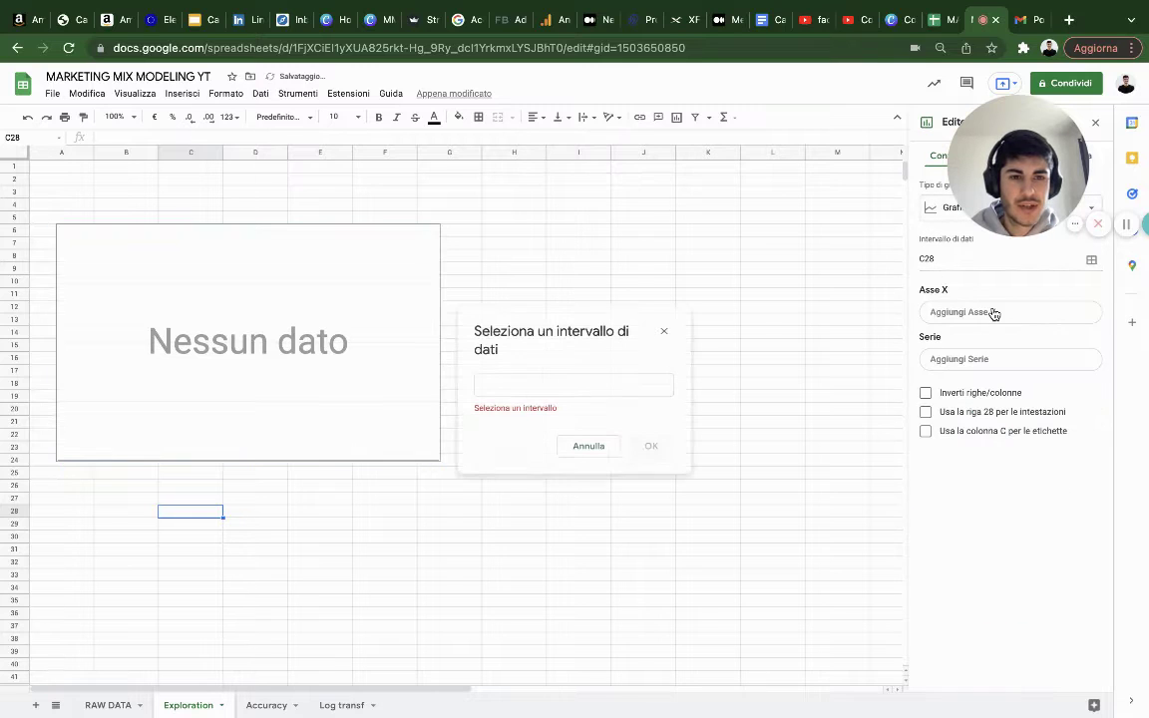
click(661, 335)
click(1091, 259)
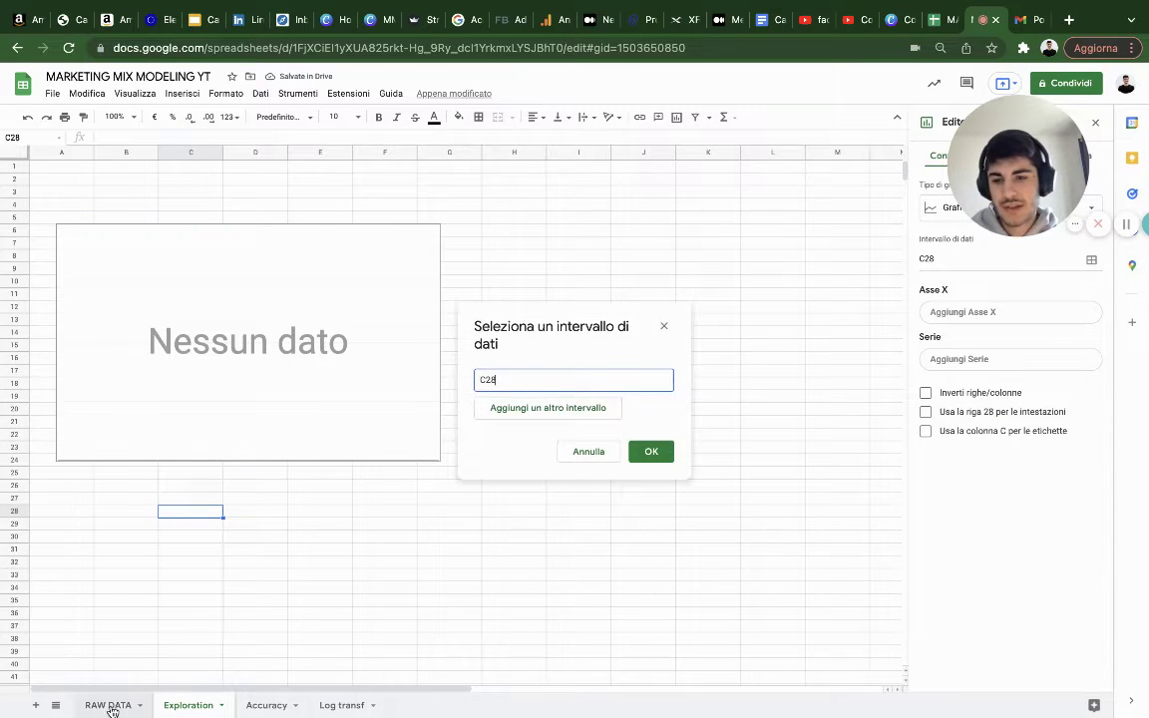
click(109, 704)
drag(60, 152, 307, 150)
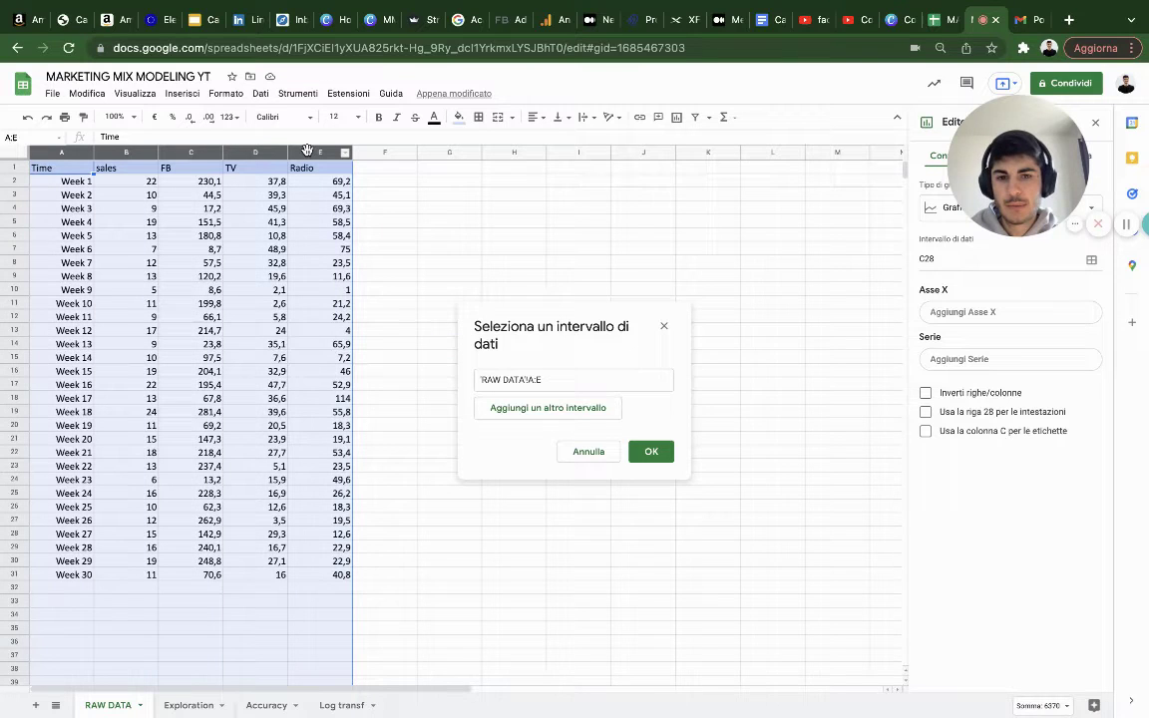
click(650, 451)
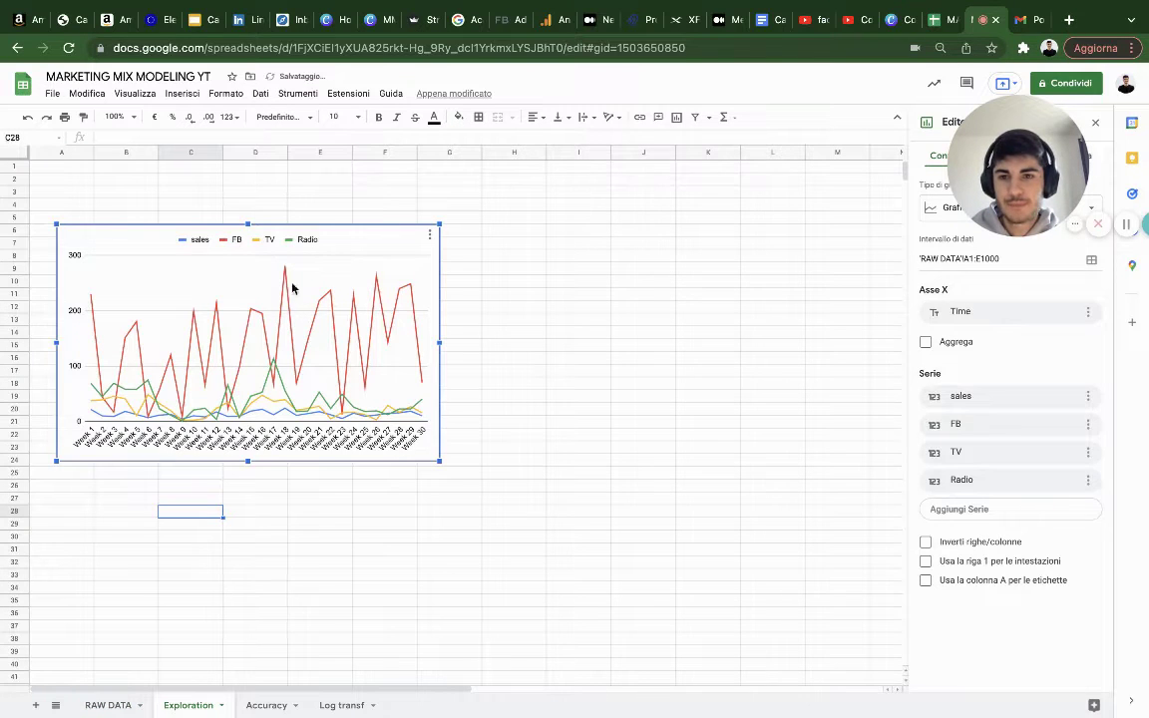
Step: Remove the sales series from the line chart
drag(292, 288, 287, 233)
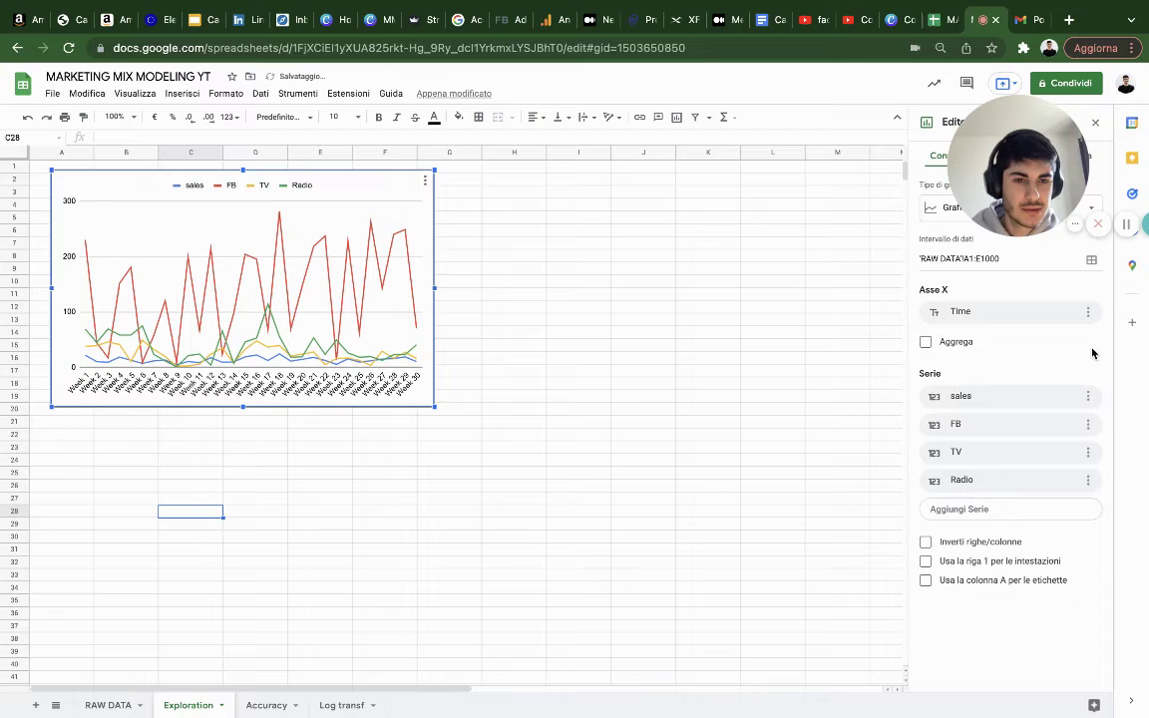
click(1088, 396)
click(1064, 422)
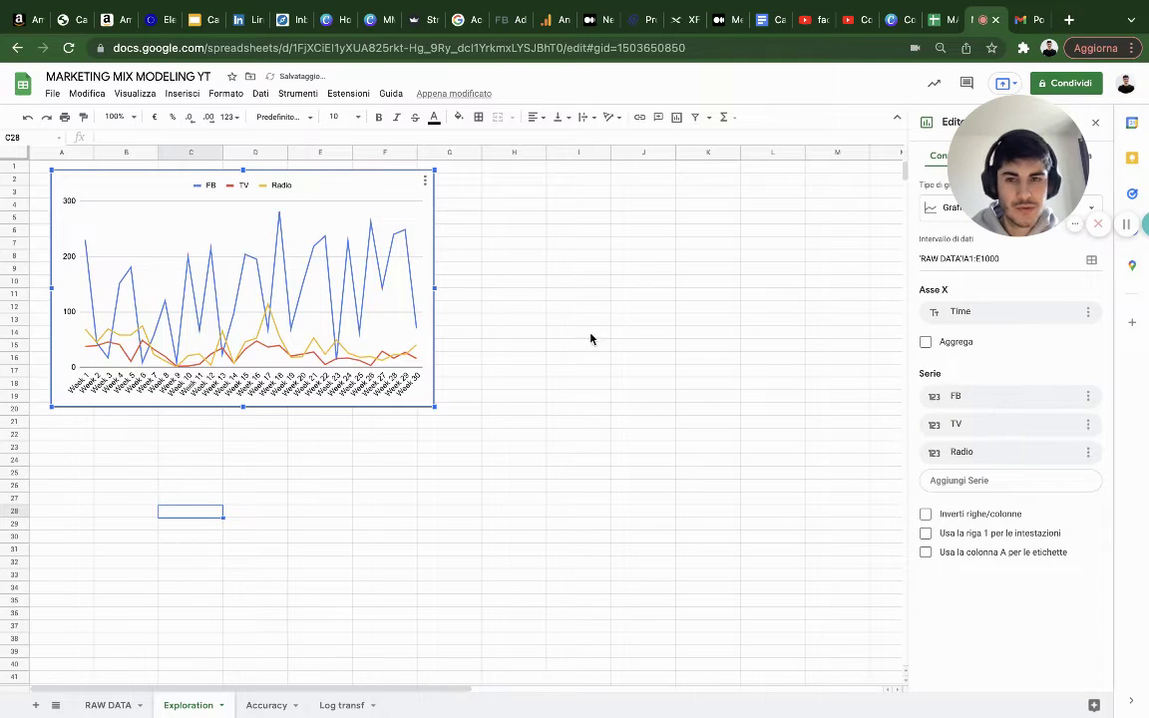
Step: Widen the chart to span columns A to J and move it down so it starts at about row 15
drag(308, 167, 321, 333)
drag(413, 428, 688, 442)
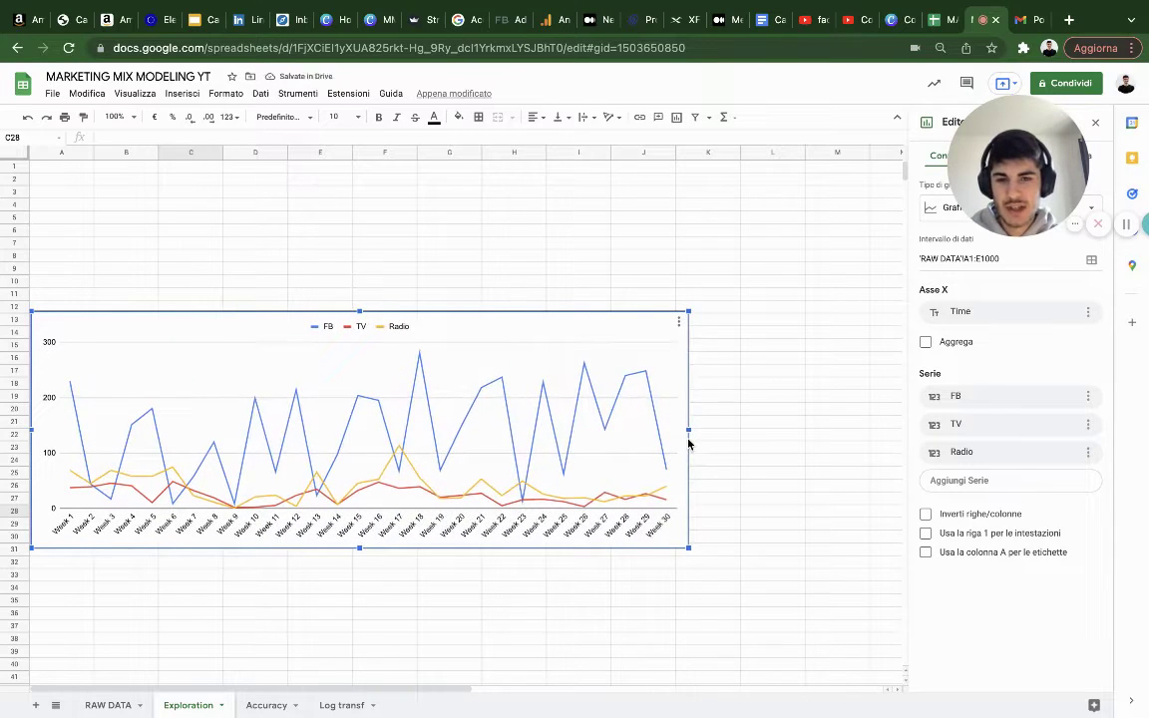
drag(498, 333, 498, 370)
Step: Duplicate the line chart, place the copy at the top of the sheet and align the original directly beneath it
click(491, 335)
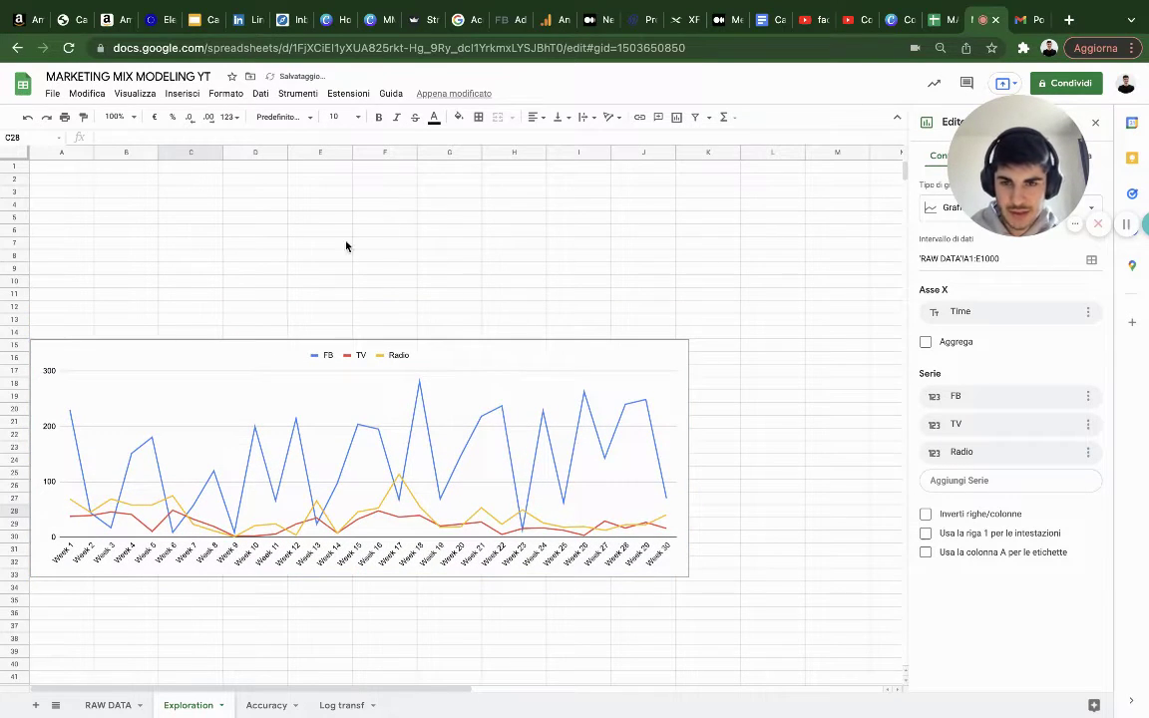
key(ctrl+v)
drag(450, 284, 171, 180)
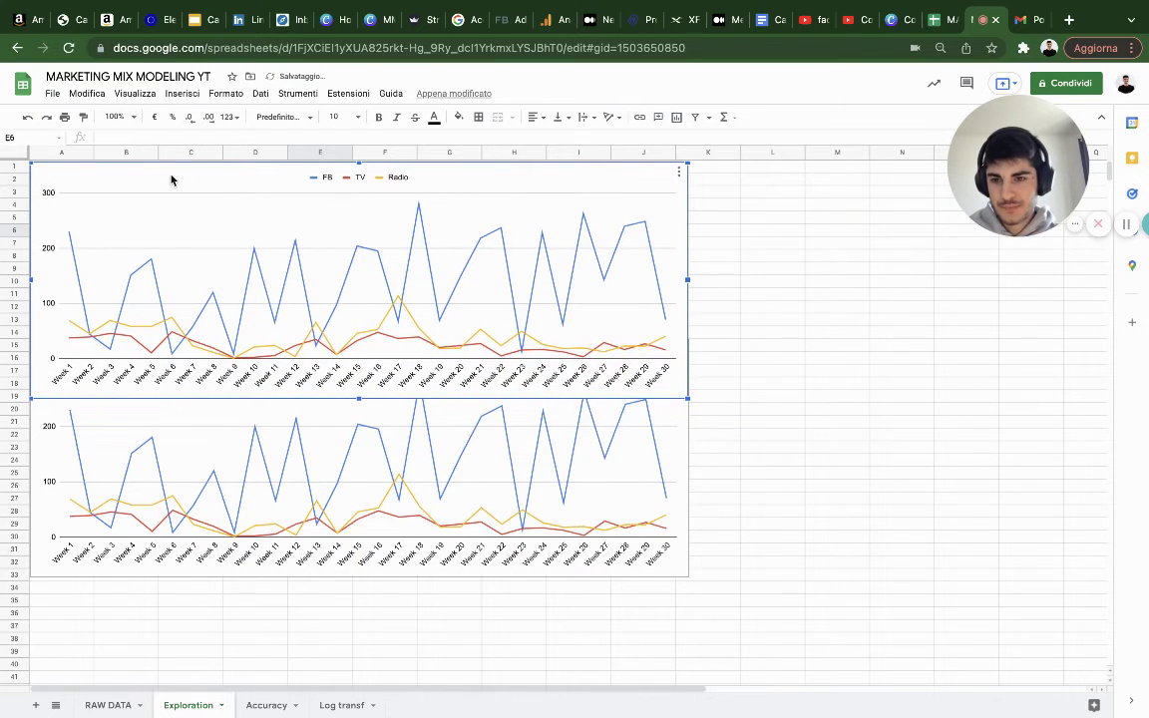
drag(238, 418, 231, 465)
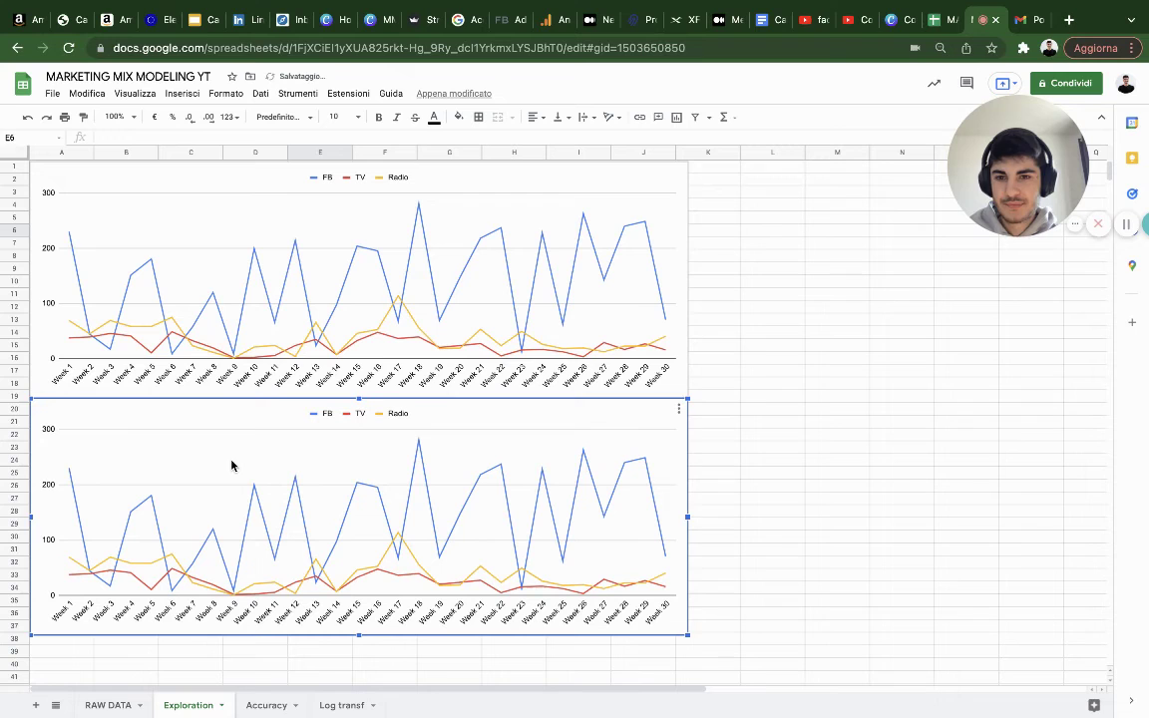
Step: Replace the FB, TV and Radio series in the upper chart with the sales series
click(444, 221)
double_click(540, 179)
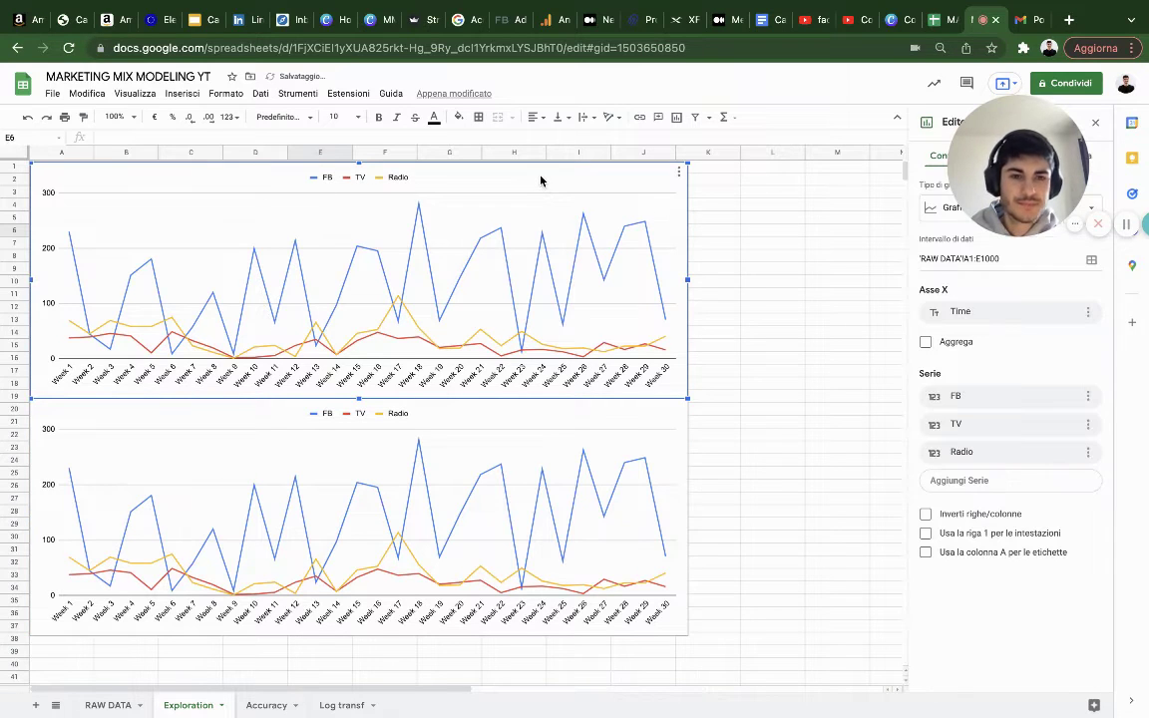
click(1086, 396)
click(1061, 422)
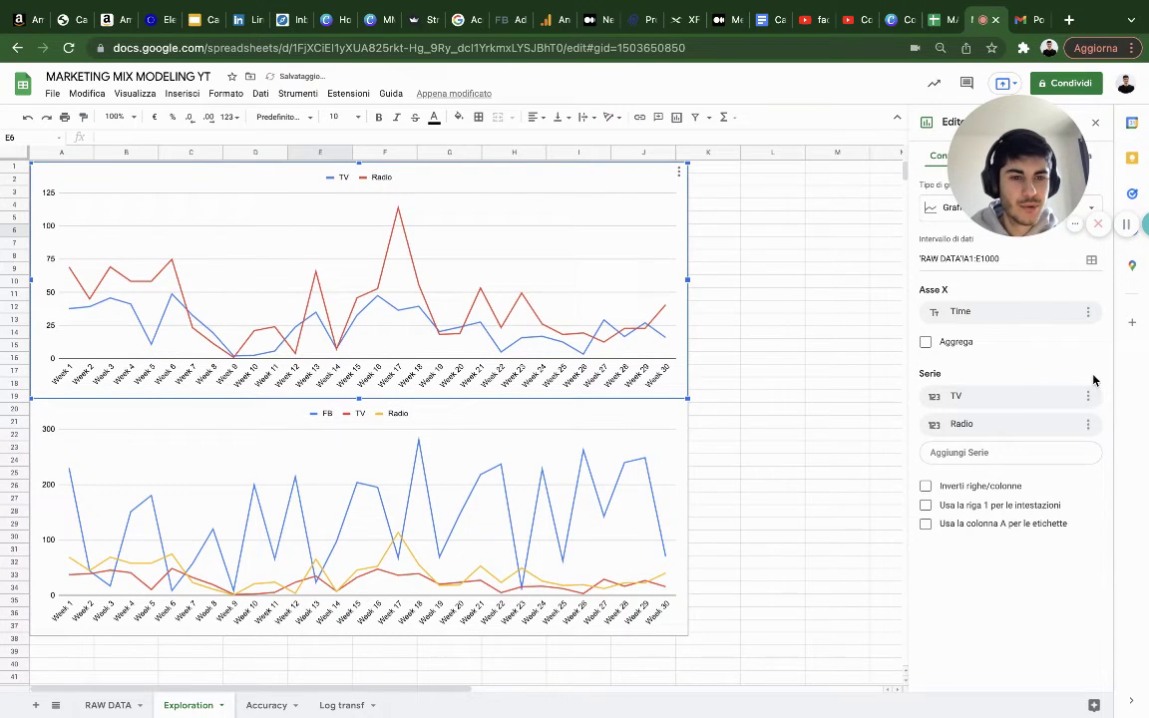
click(1087, 396)
click(1027, 423)
click(1087, 396)
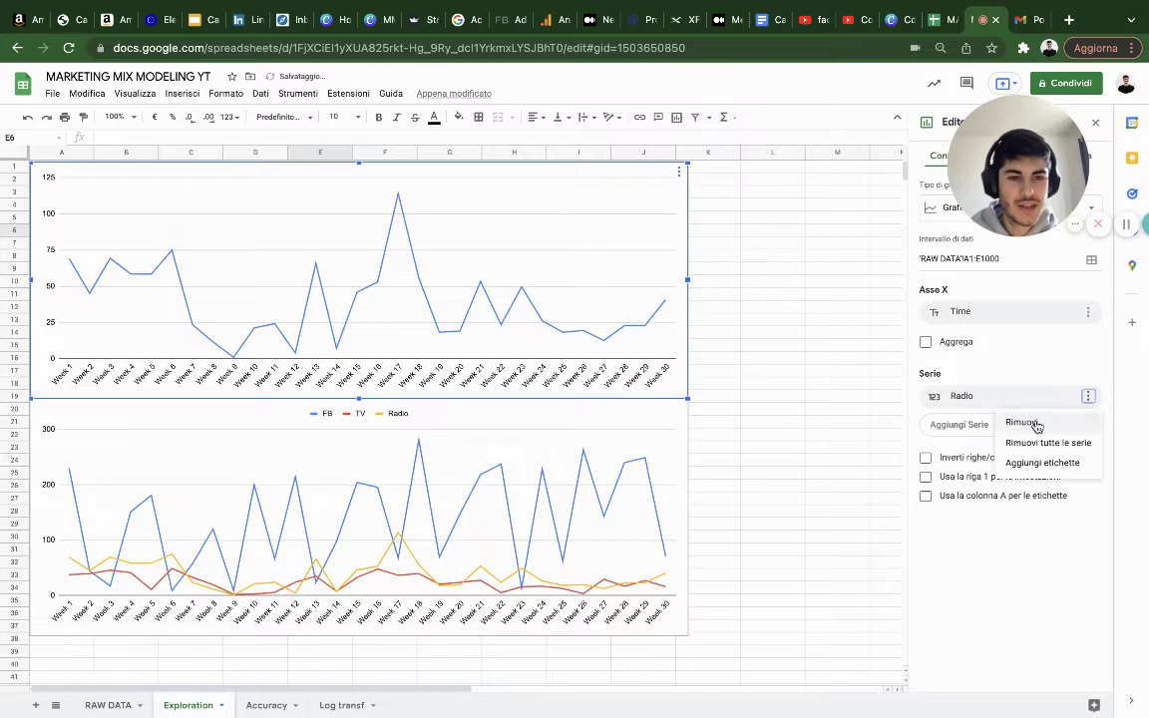
click(1027, 423)
click(997, 397)
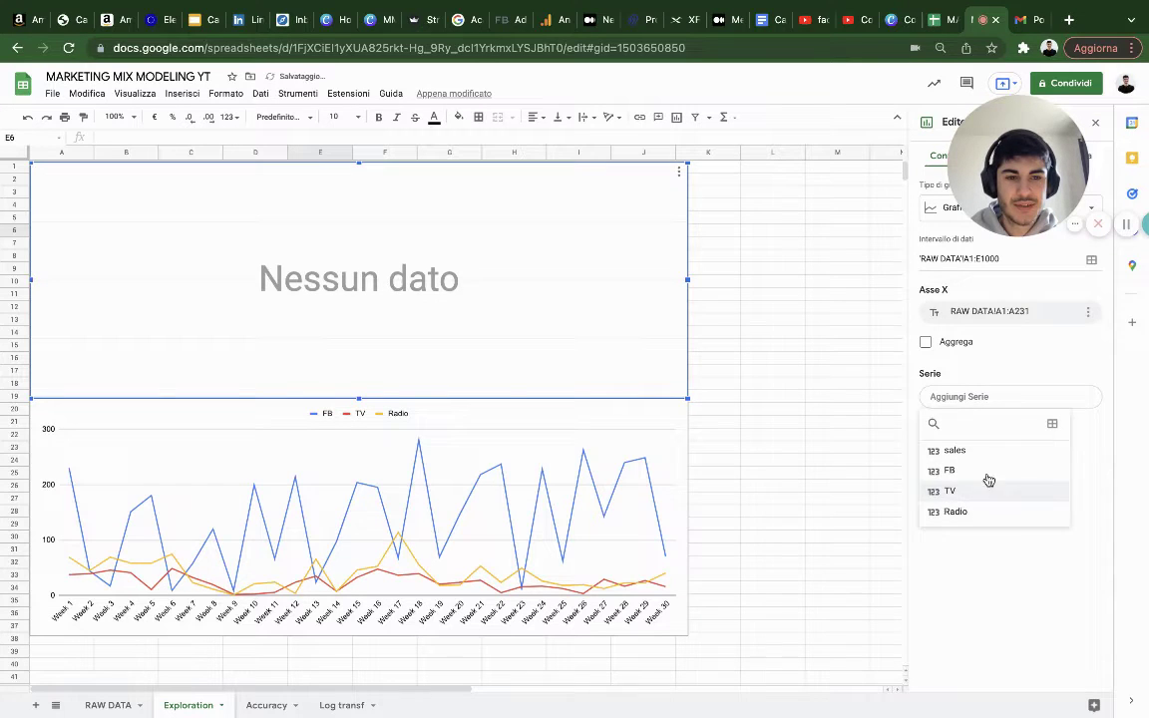
click(992, 450)
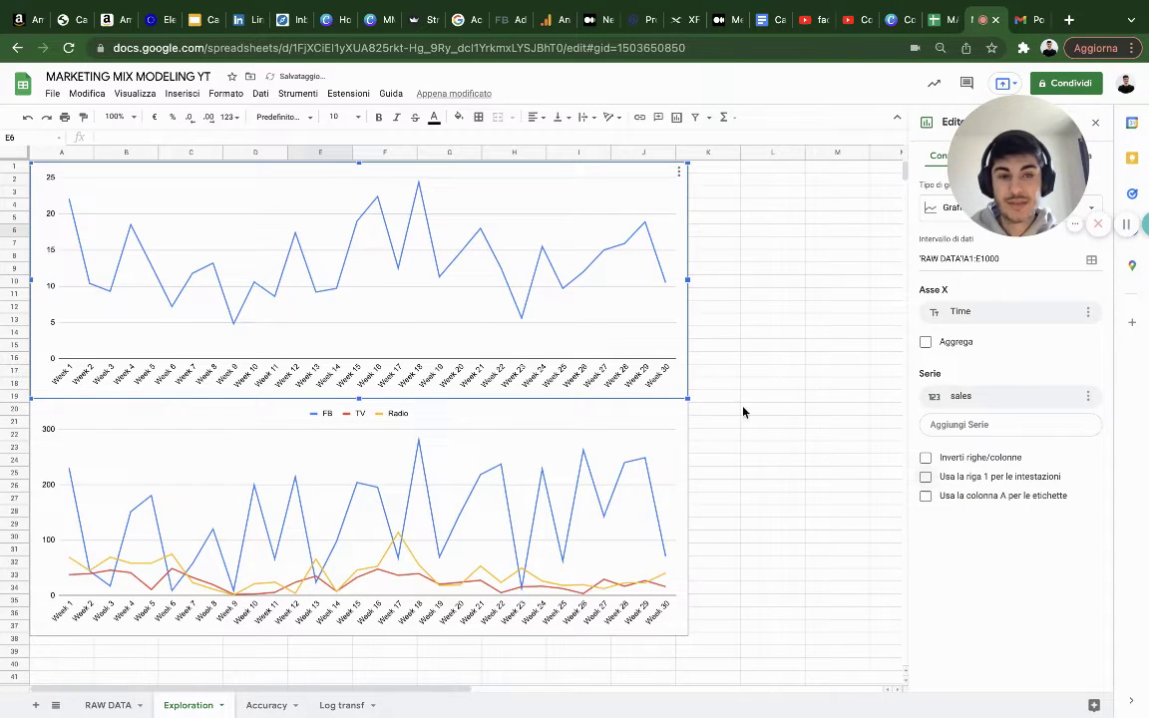
click(835, 346)
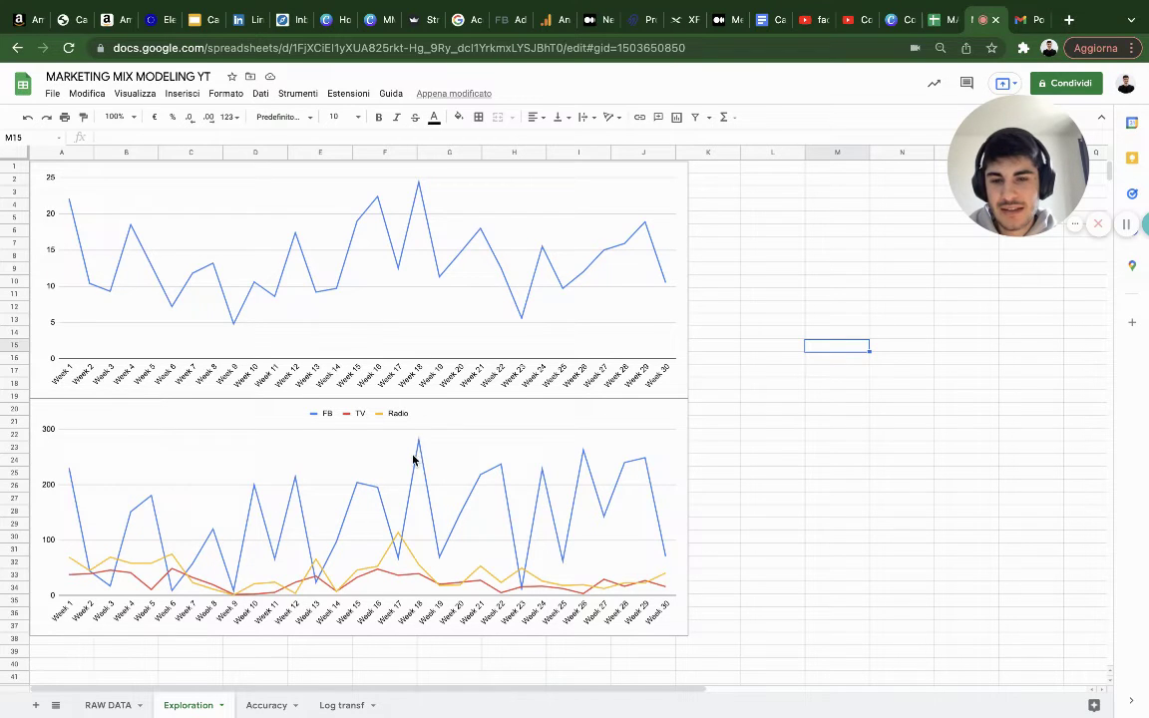
Step: Inspect the FB value for week 18 and compare it with that week's sales in the upper chart
click(417, 439)
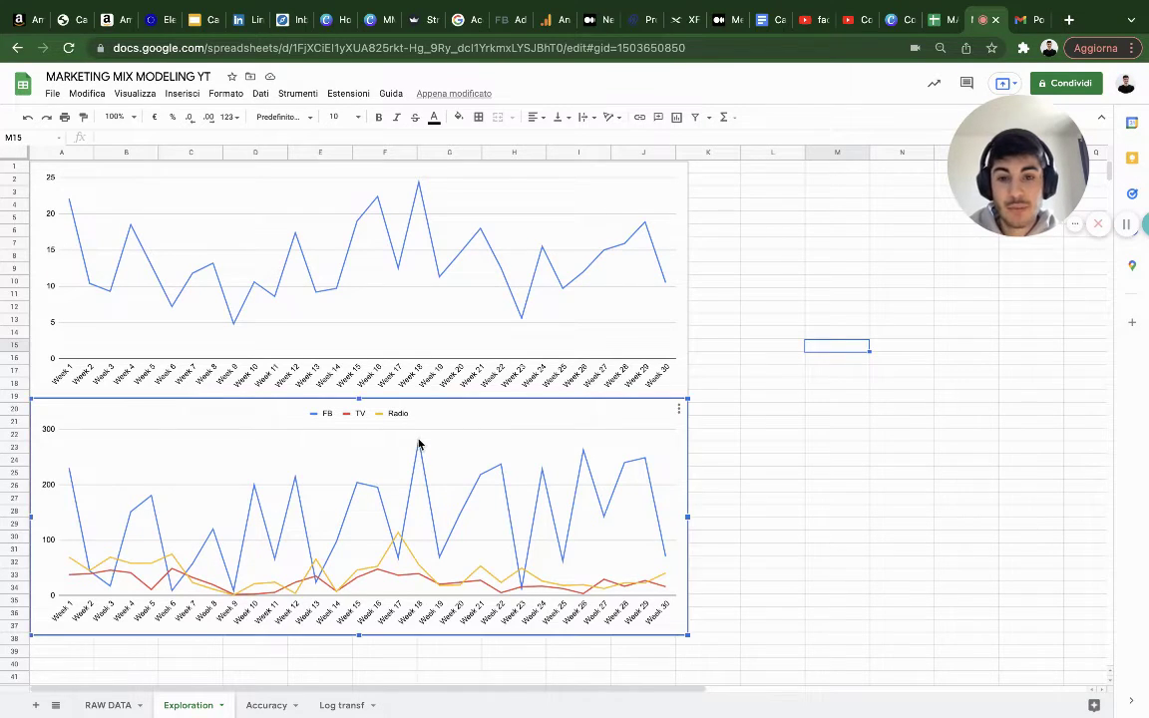
mouse_move(421, 442)
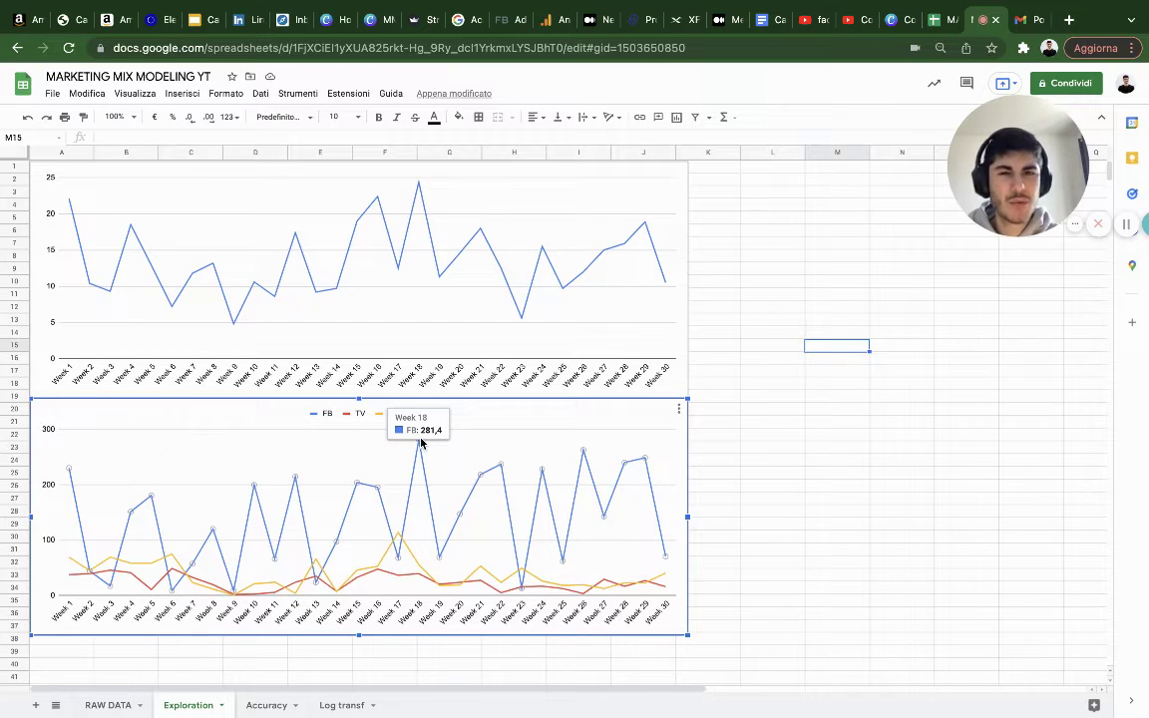
click(418, 187)
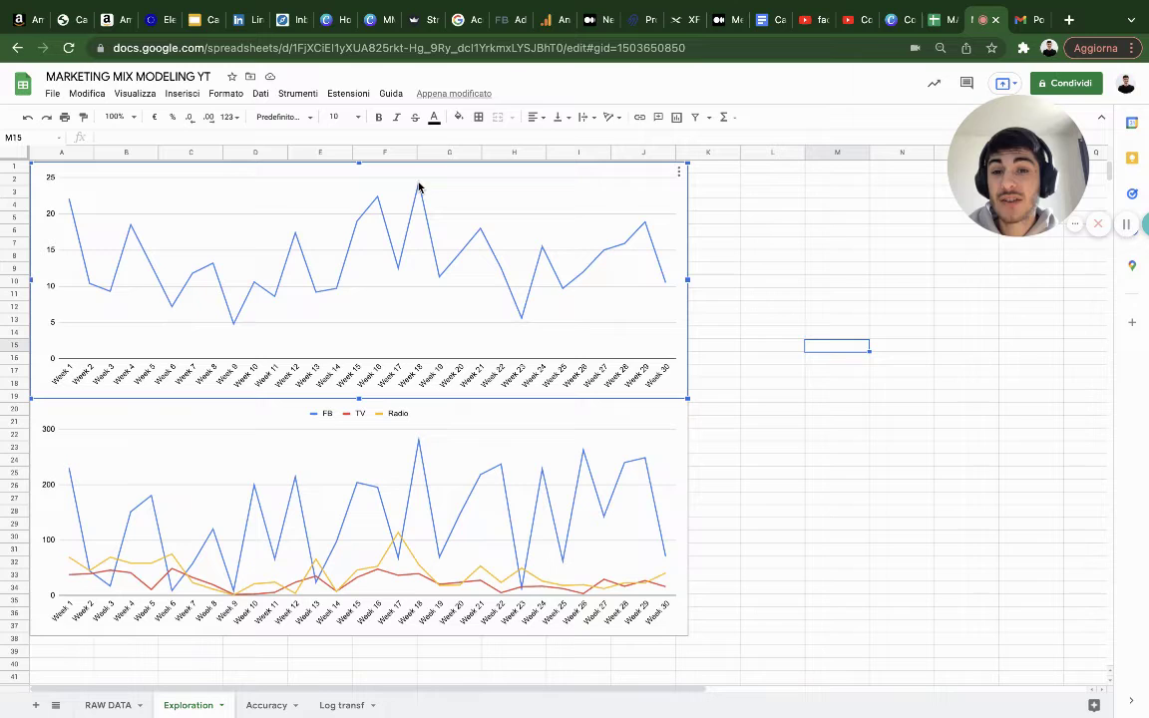
Step: Compare the TV values for weeks 6 and 13 with the sales of the same weeks in the upper chart
mouse_move(419, 188)
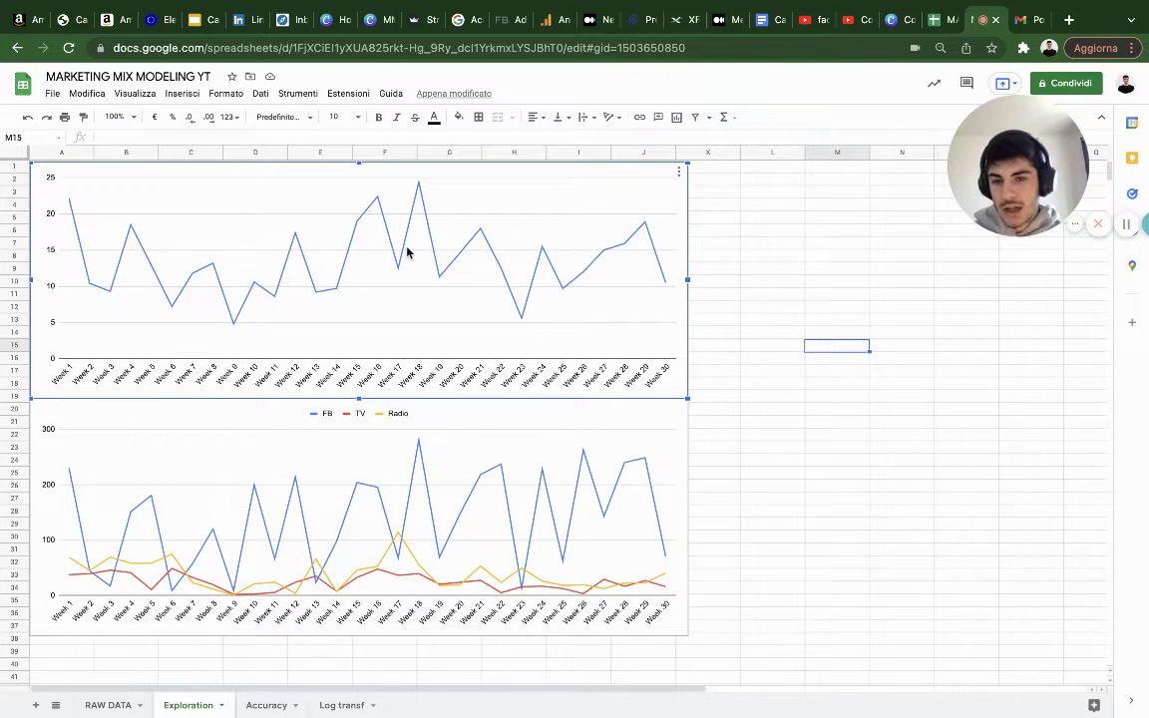
click(172, 576)
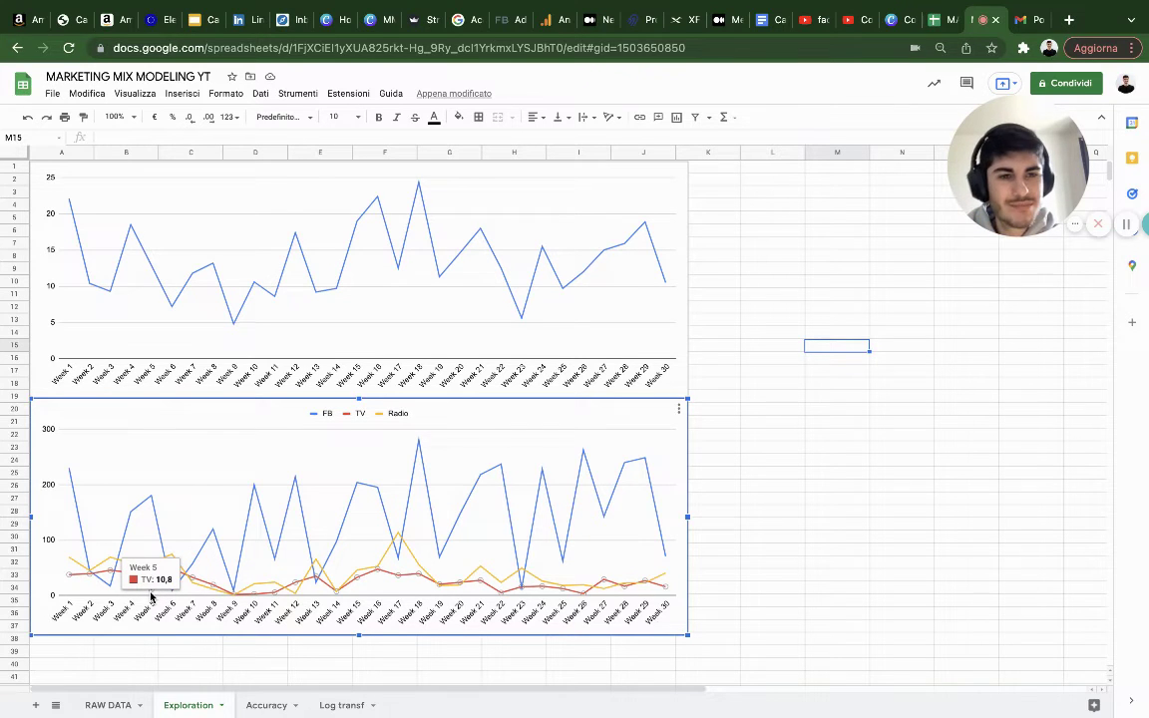
click(170, 312)
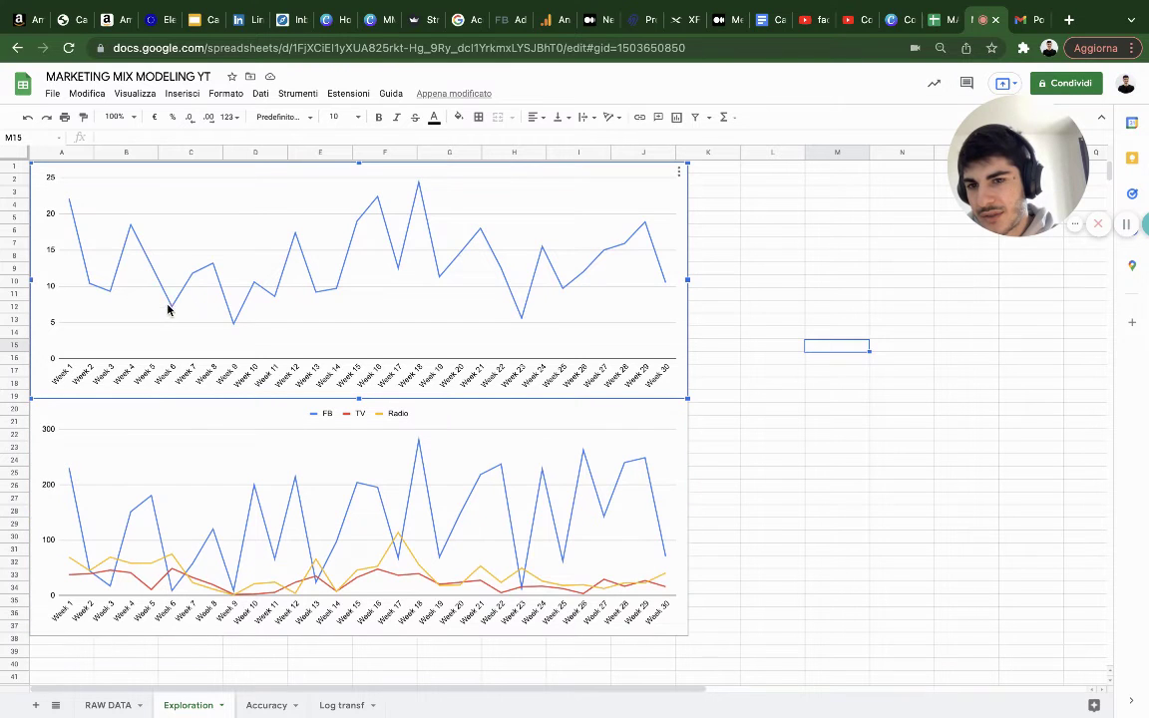
mouse_move(153, 269)
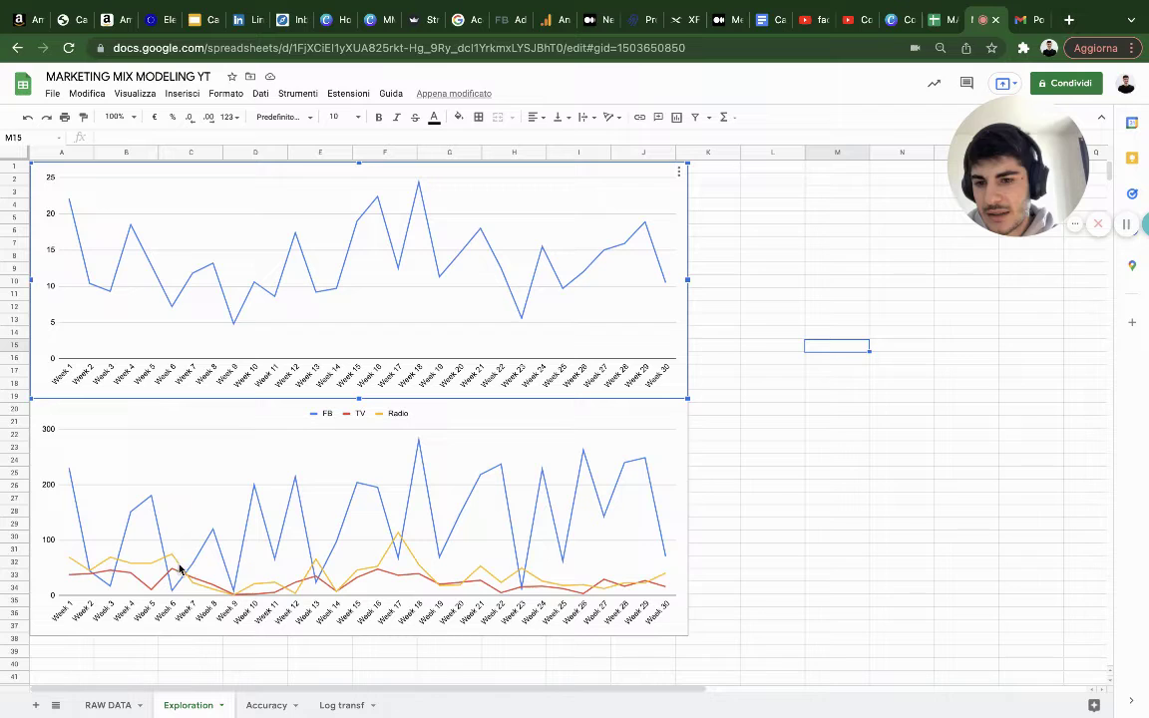
click(316, 582)
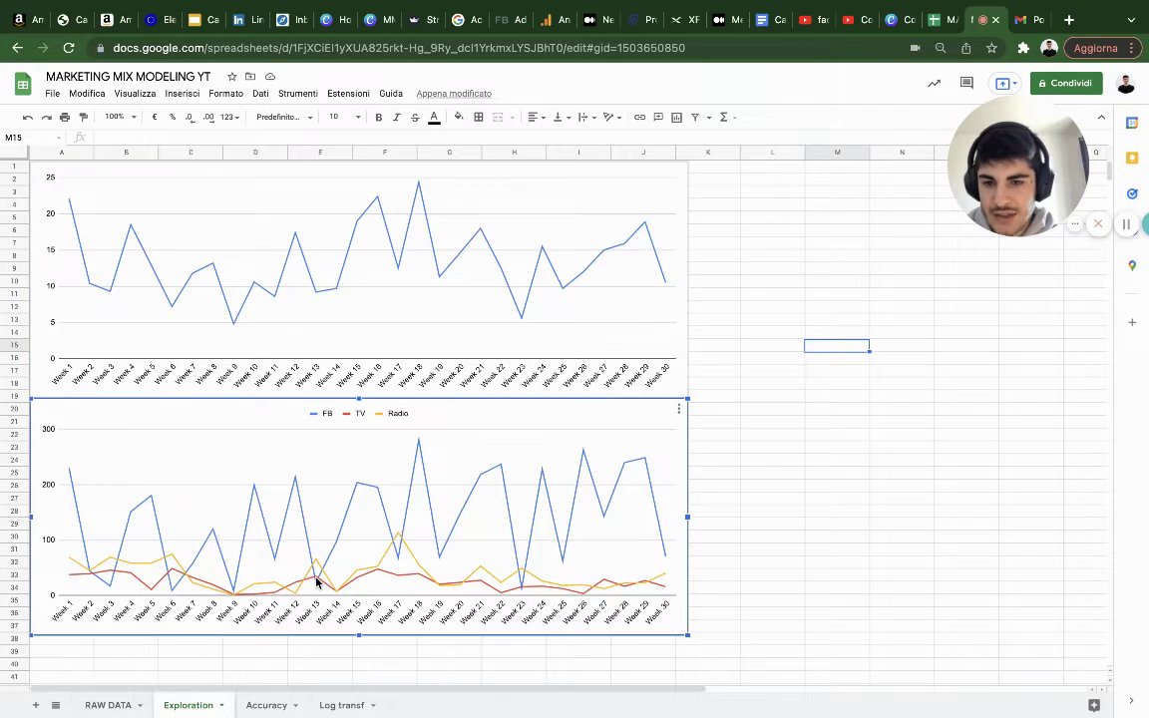
click(315, 295)
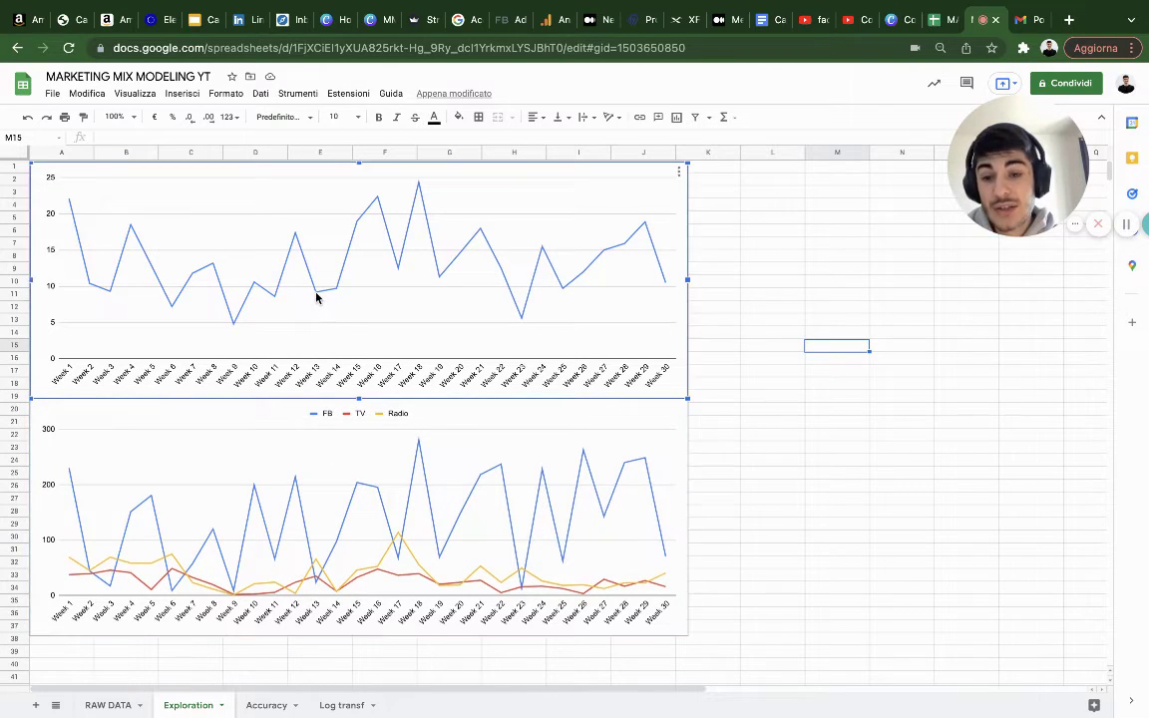
click(316, 580)
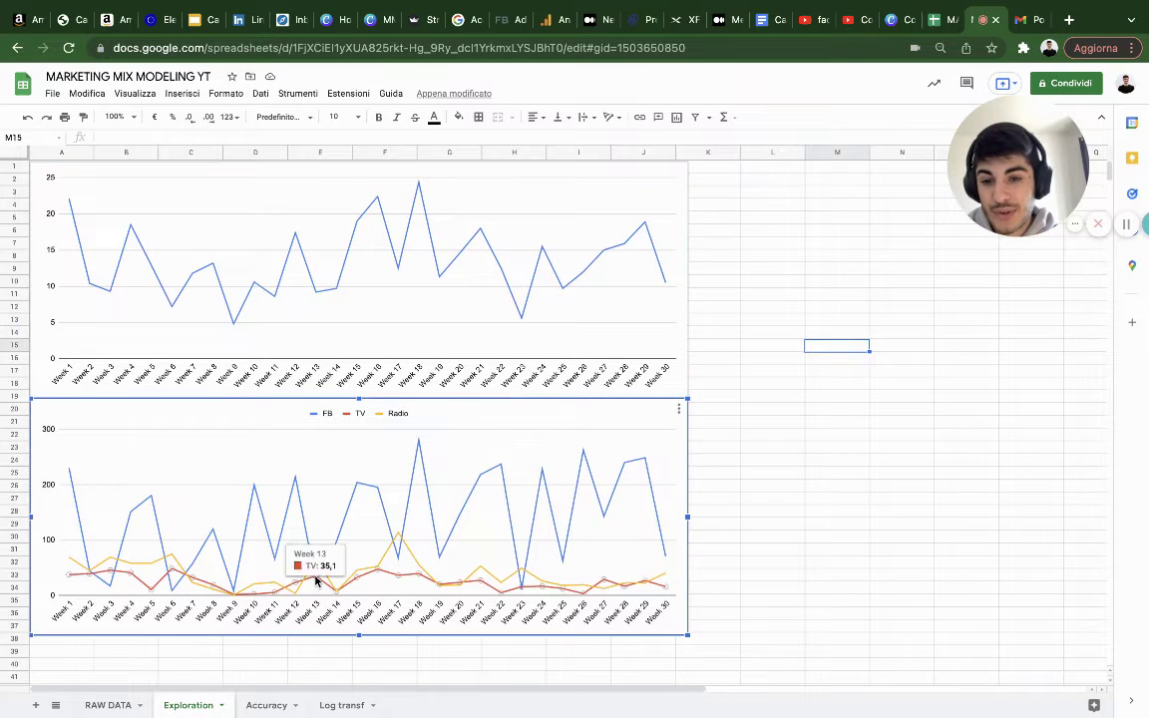
click(313, 294)
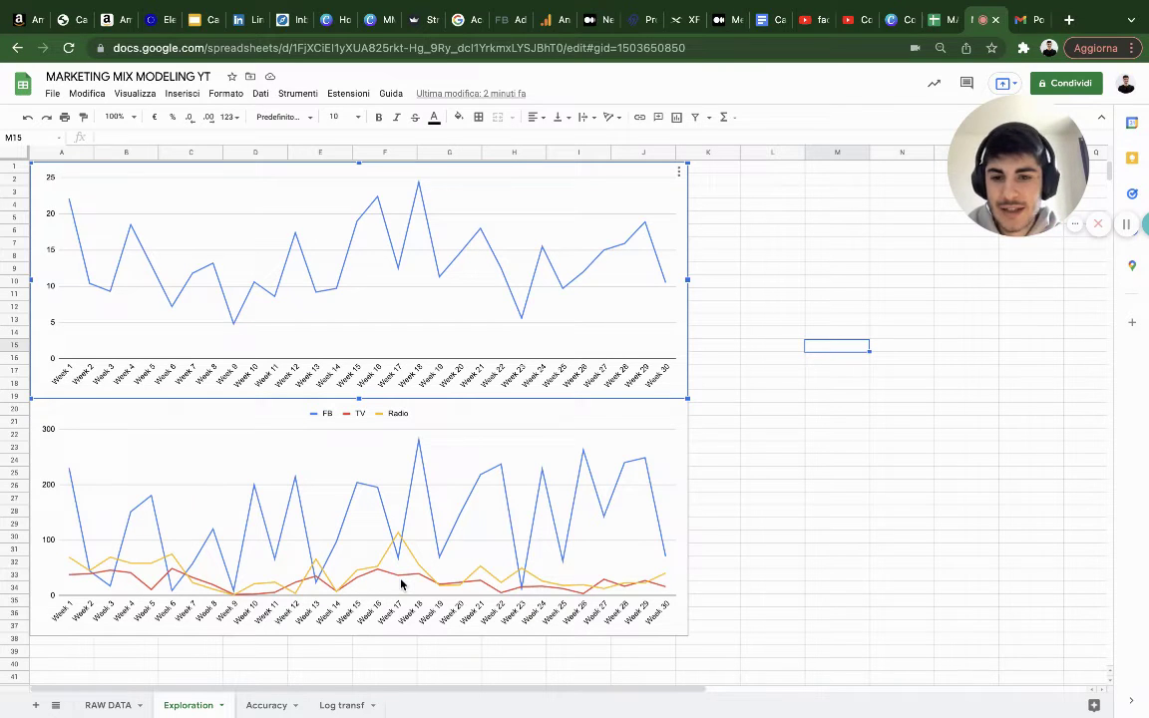
Step: Compare the Radio values for weeks 6 and 17 with the sales of those weeks in the upper chart
click(72, 560)
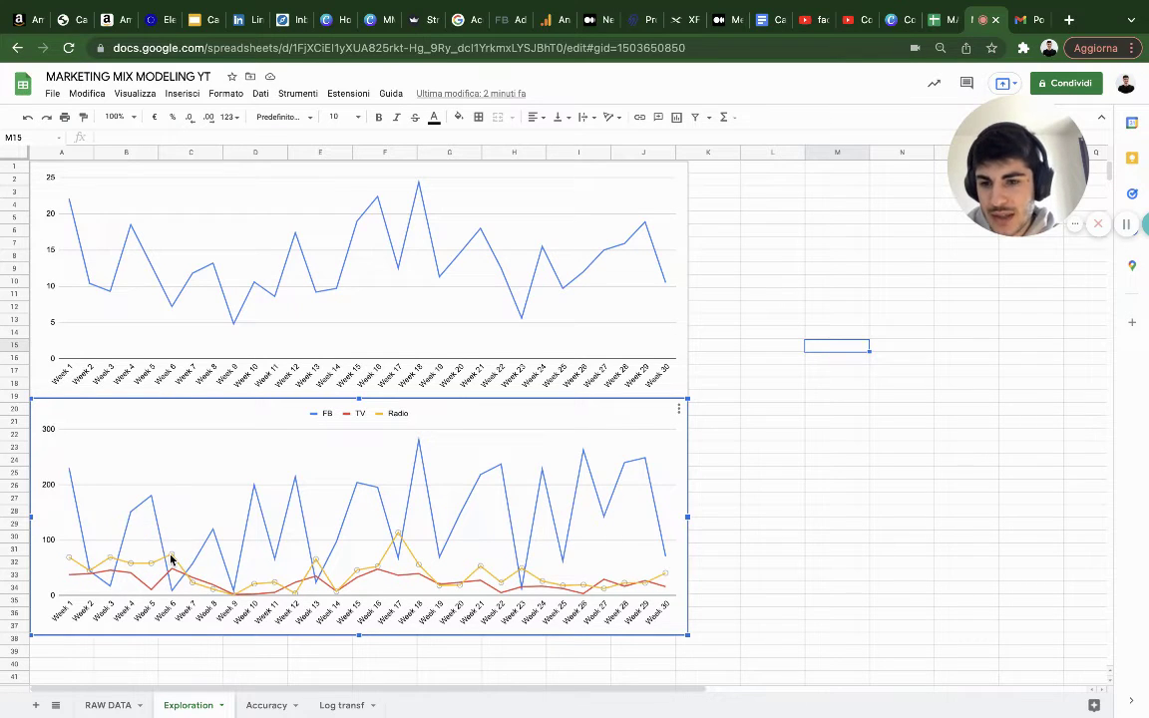
mouse_move(171, 560)
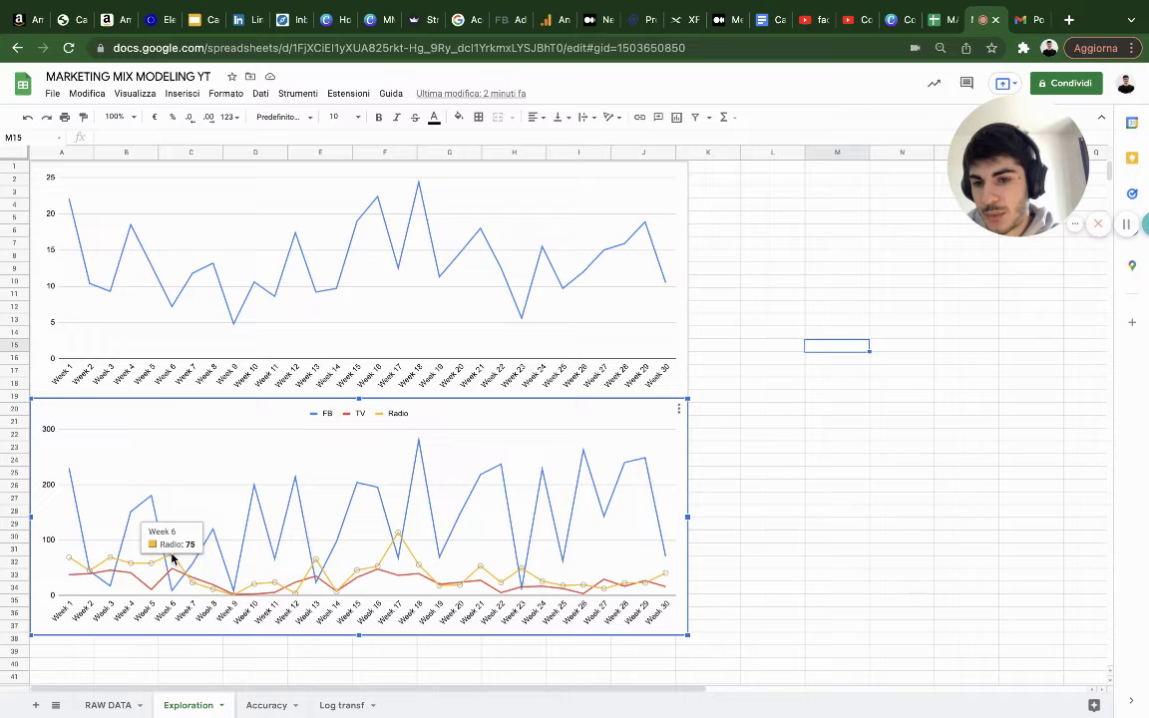
click(172, 312)
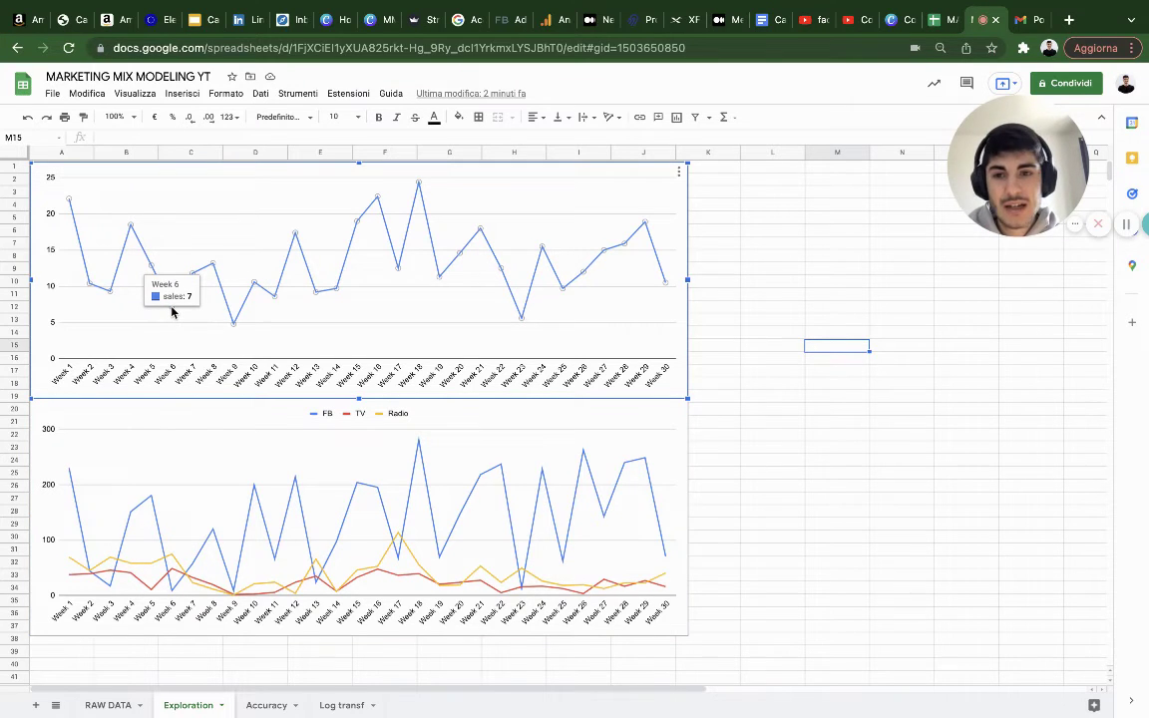
click(398, 536)
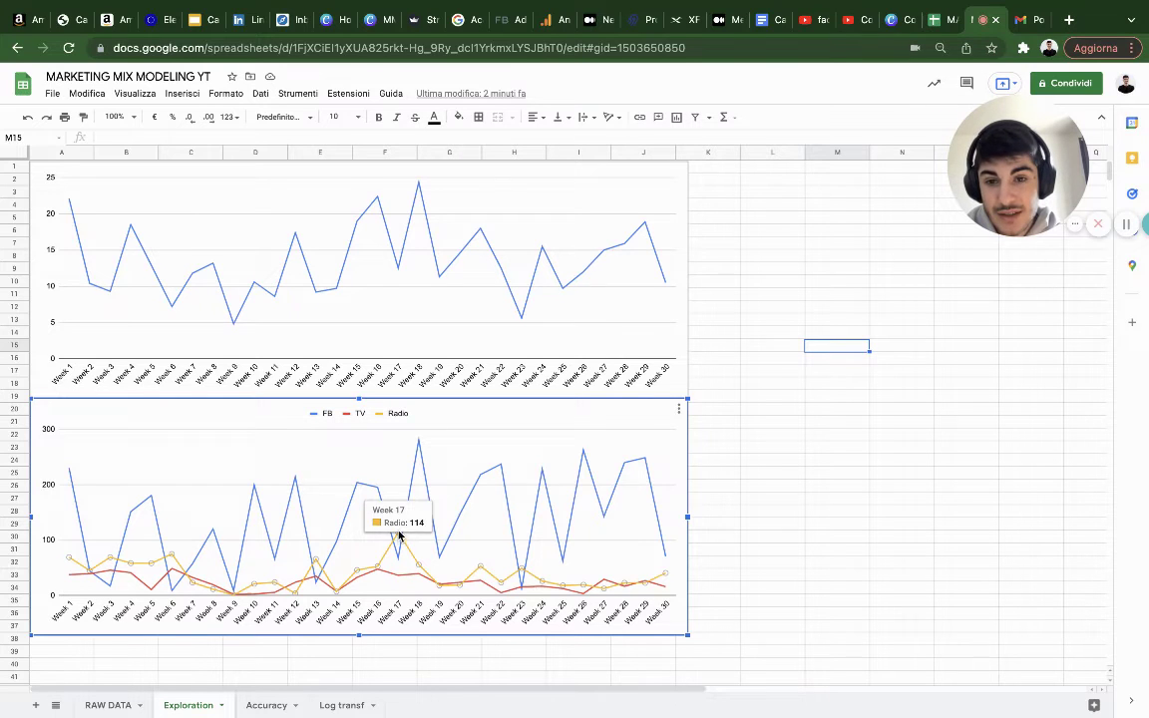
click(399, 271)
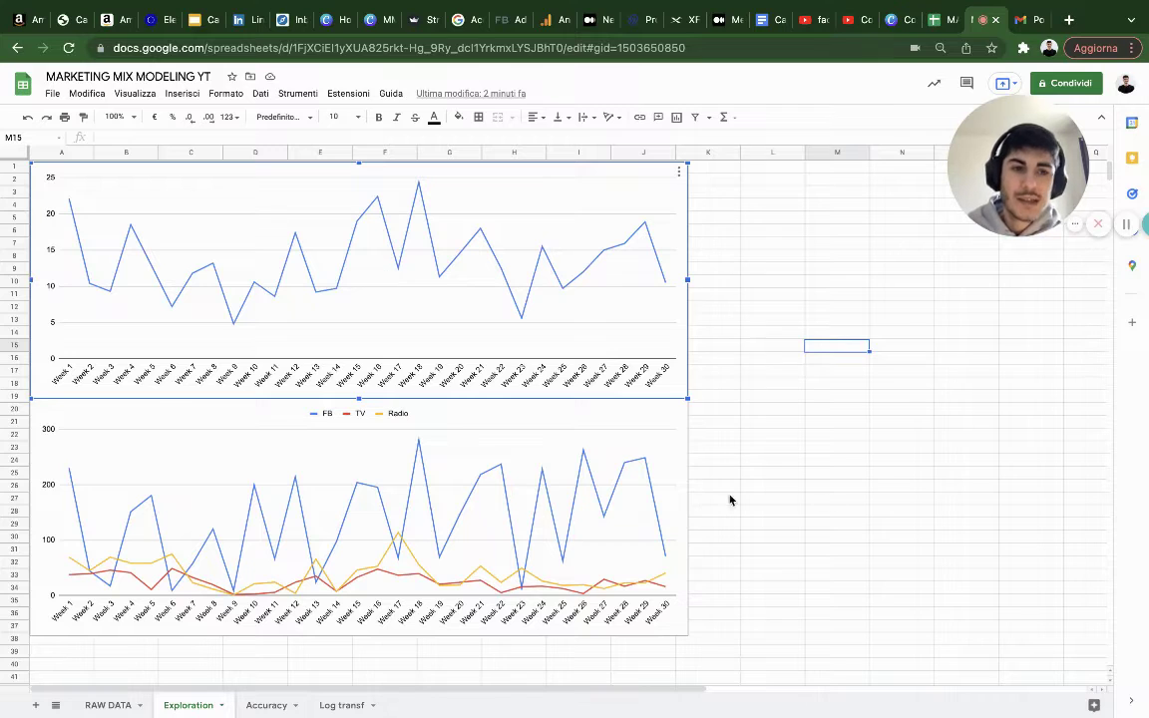
Step: Lay out a correlation table beside the charts with the header Sales in N2 and labels FB_ds, TV and Radio in M3 to M5
scroll(855, 501, right, 3)
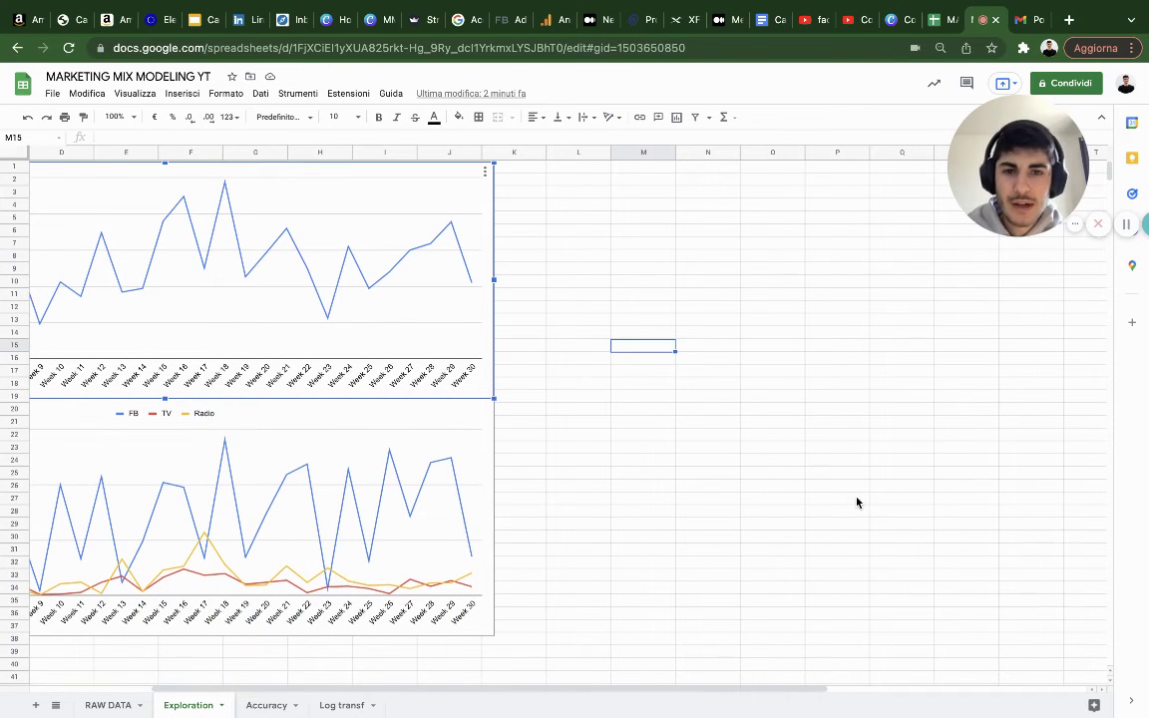
double_click(713, 182)
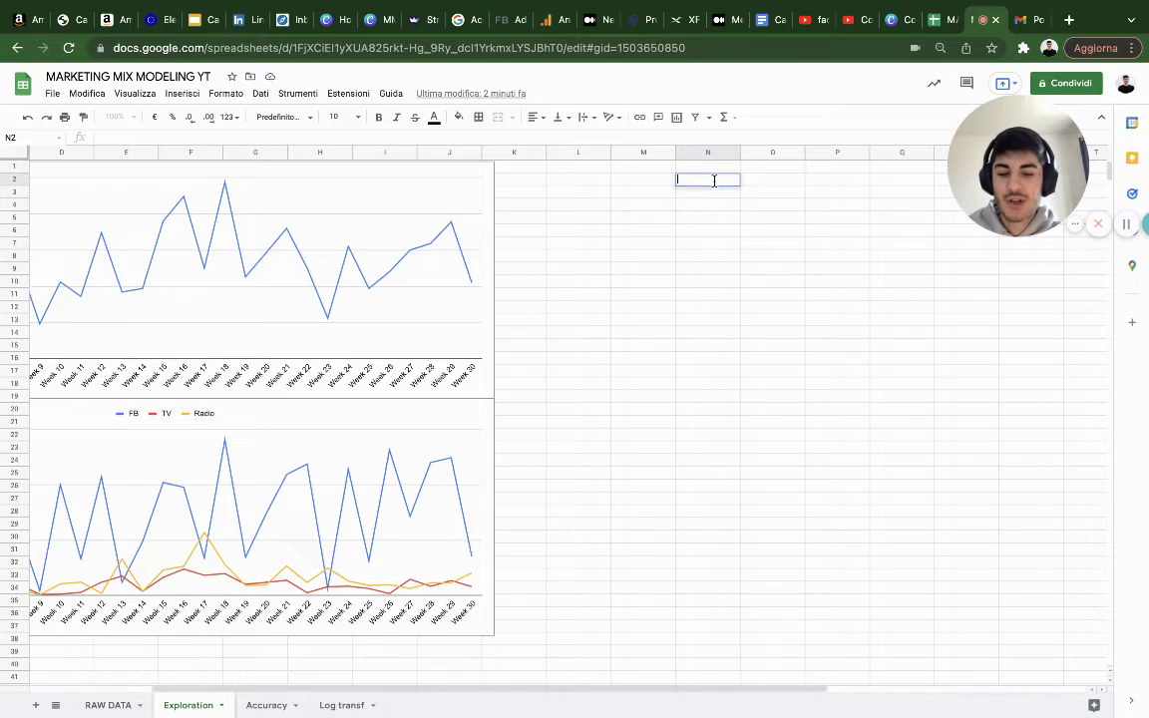
text(ales)
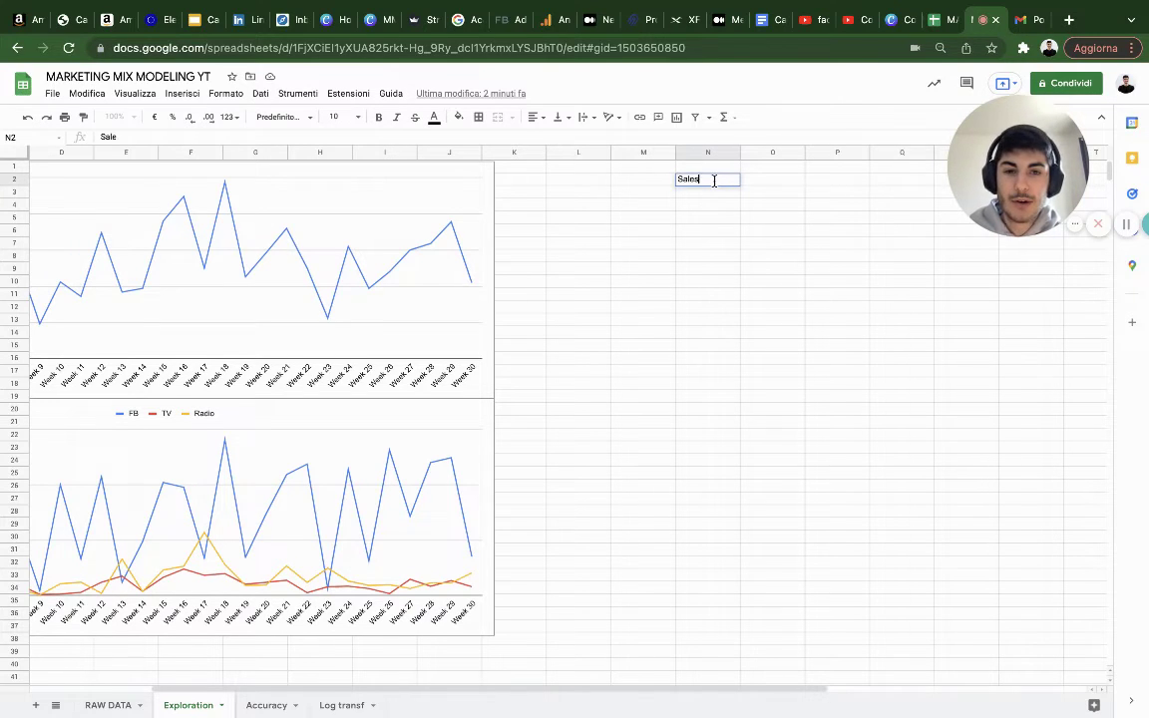
click(648, 194)
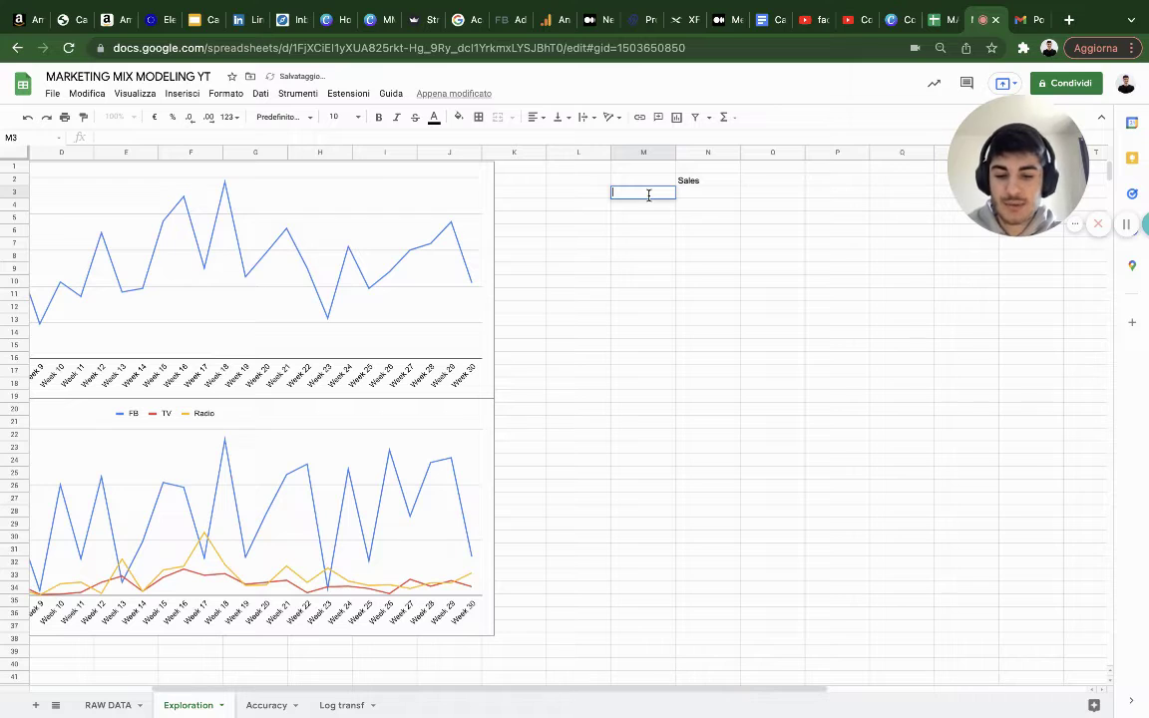
text(FB_)
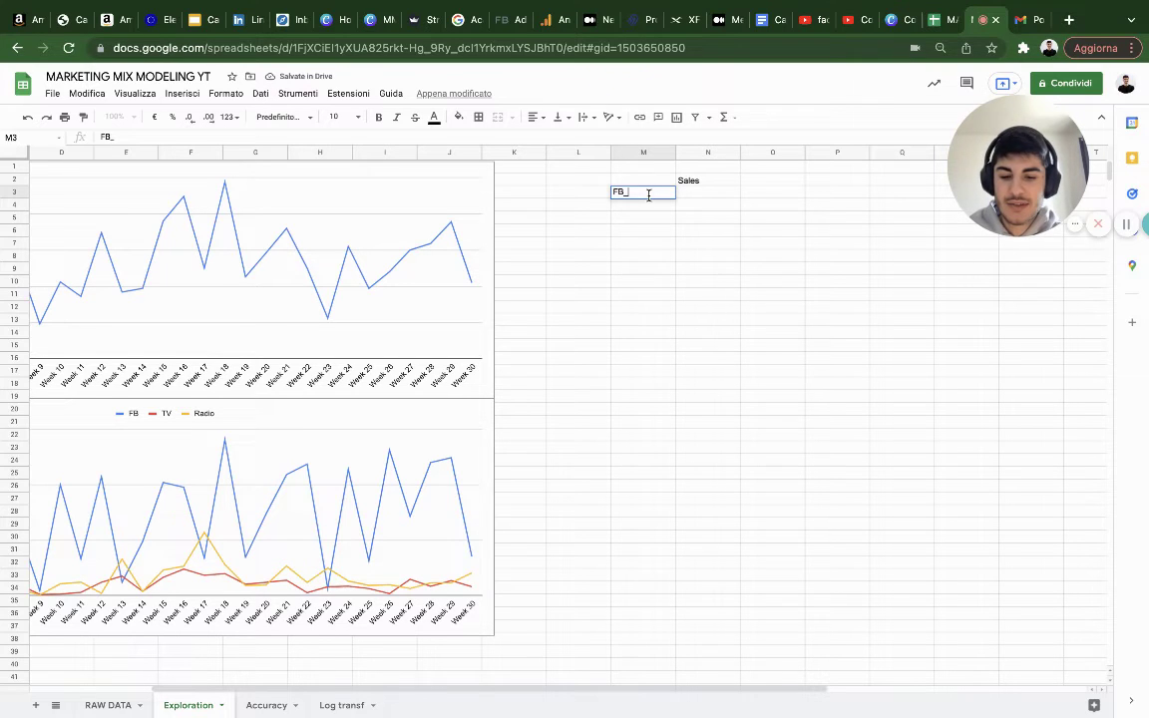
text(ds)
key(Return)
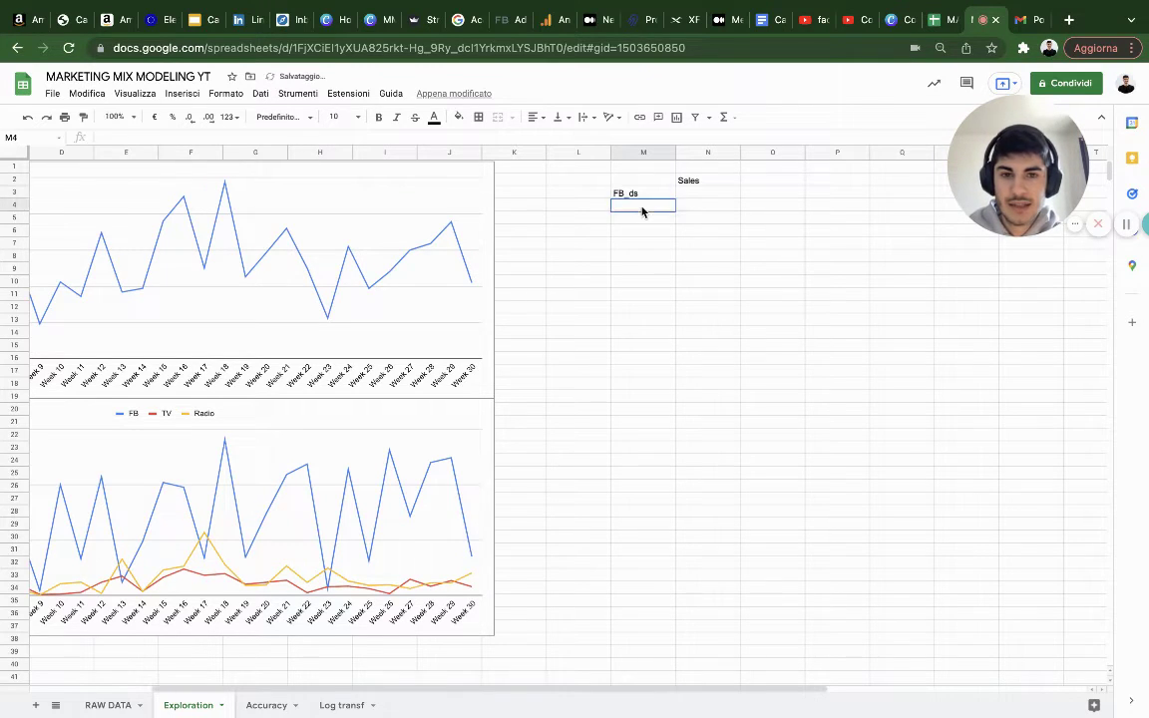
text(TV)
key(Return)
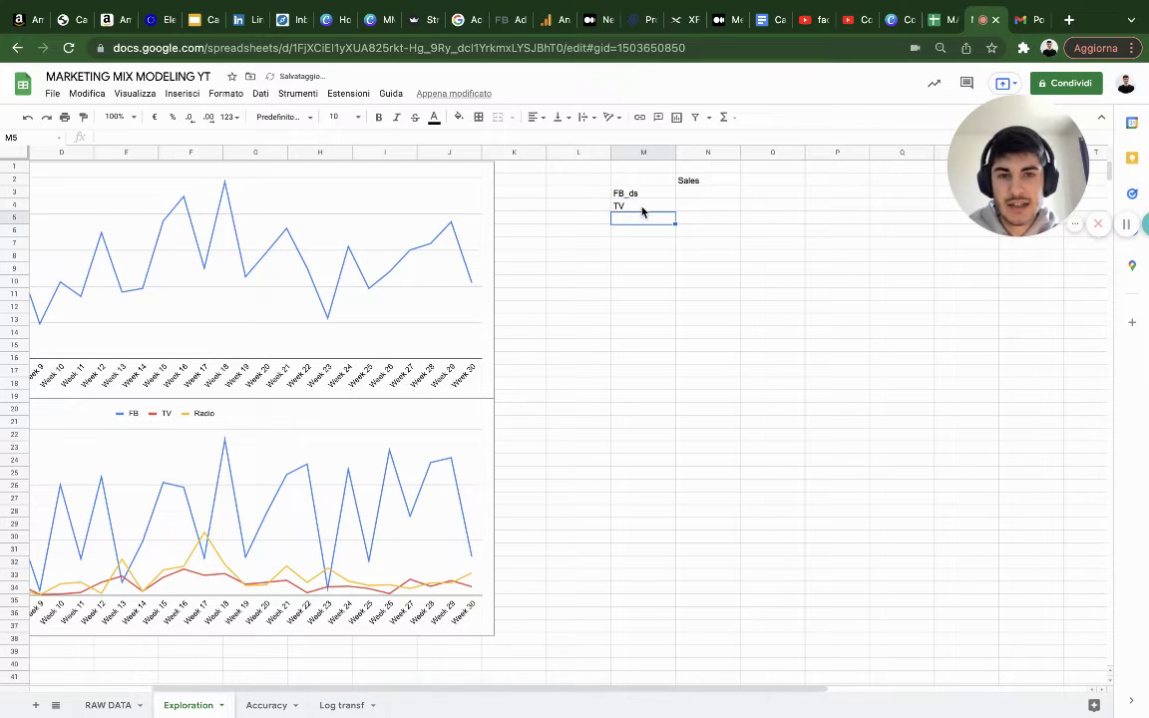
double_click(623, 220)
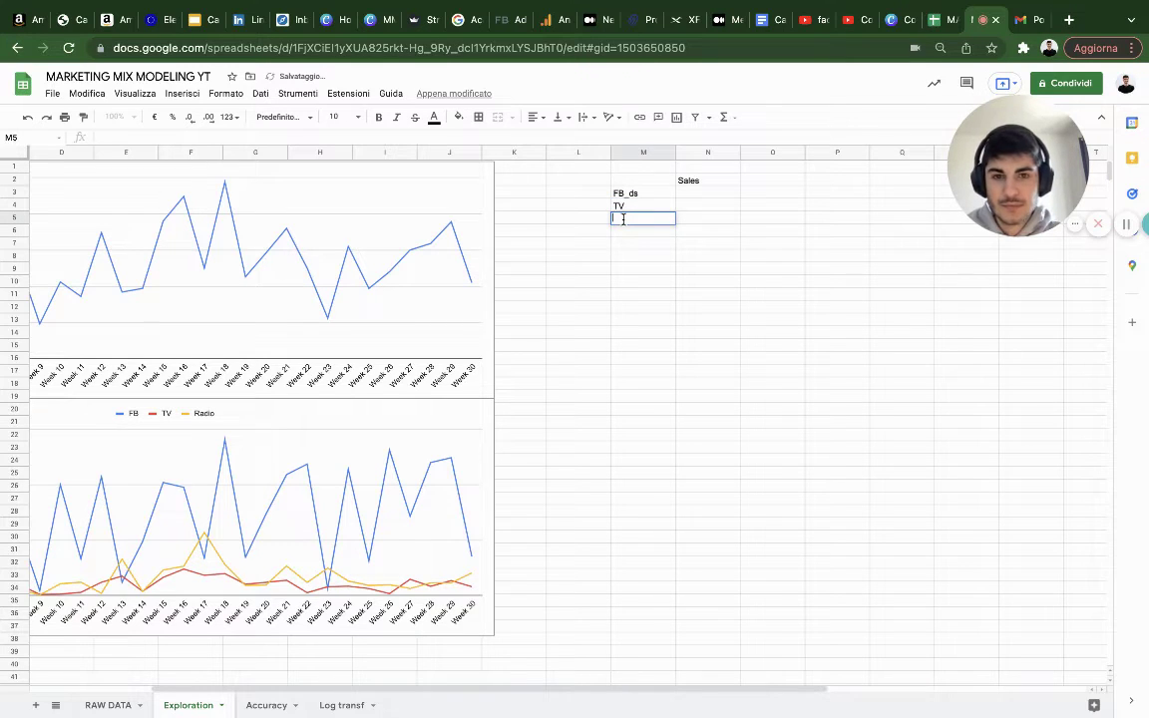
text(Radio)
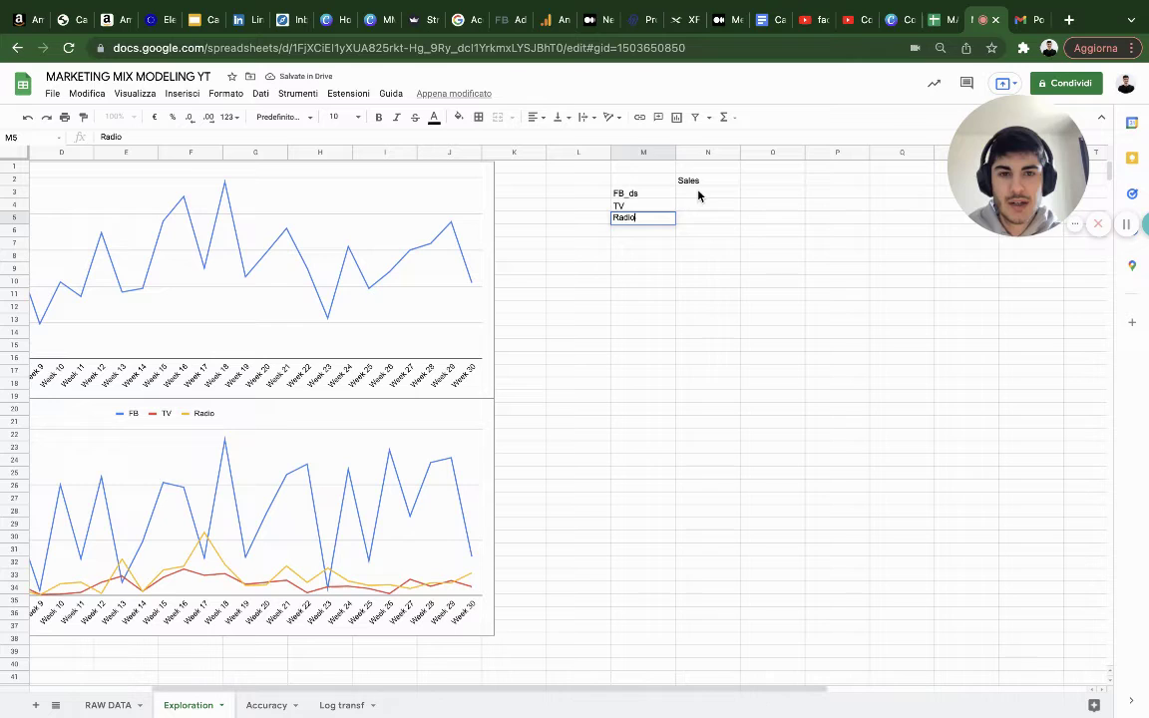
Step: Calculate the sales-to-FB correlation in N3 with CORRELAZIONE, using RAW DATA ranges B2:B31 and C2:C31
click(701, 194)
text(=corre)
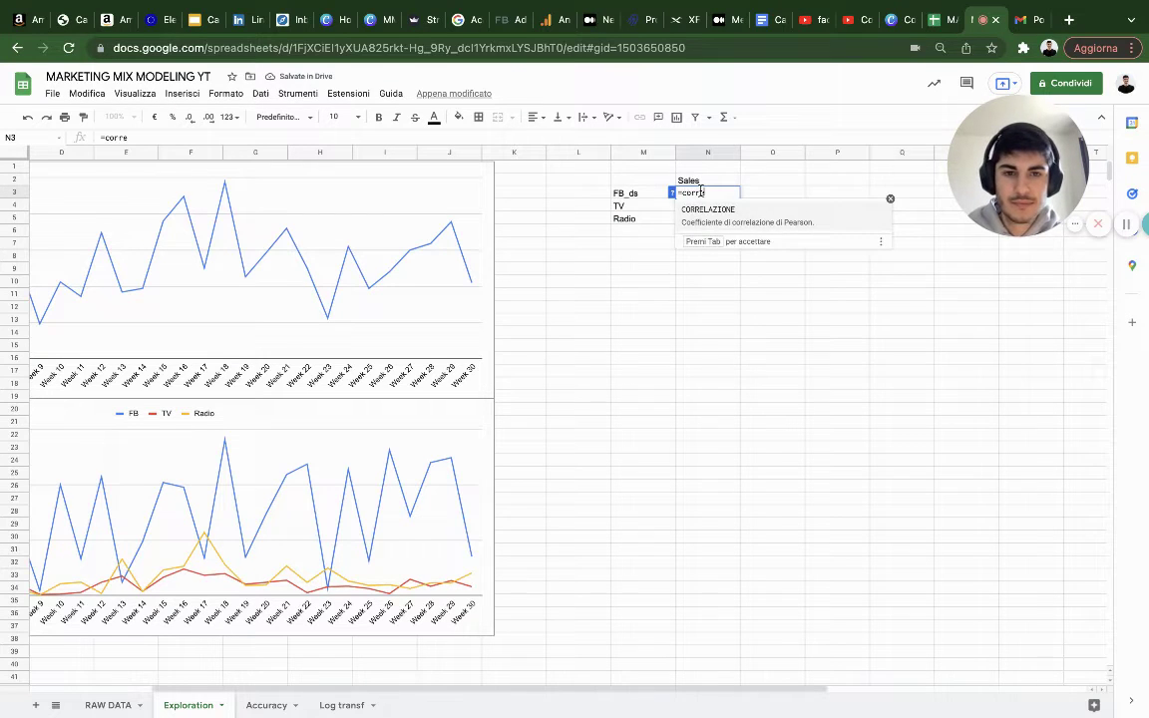
key(Tab)
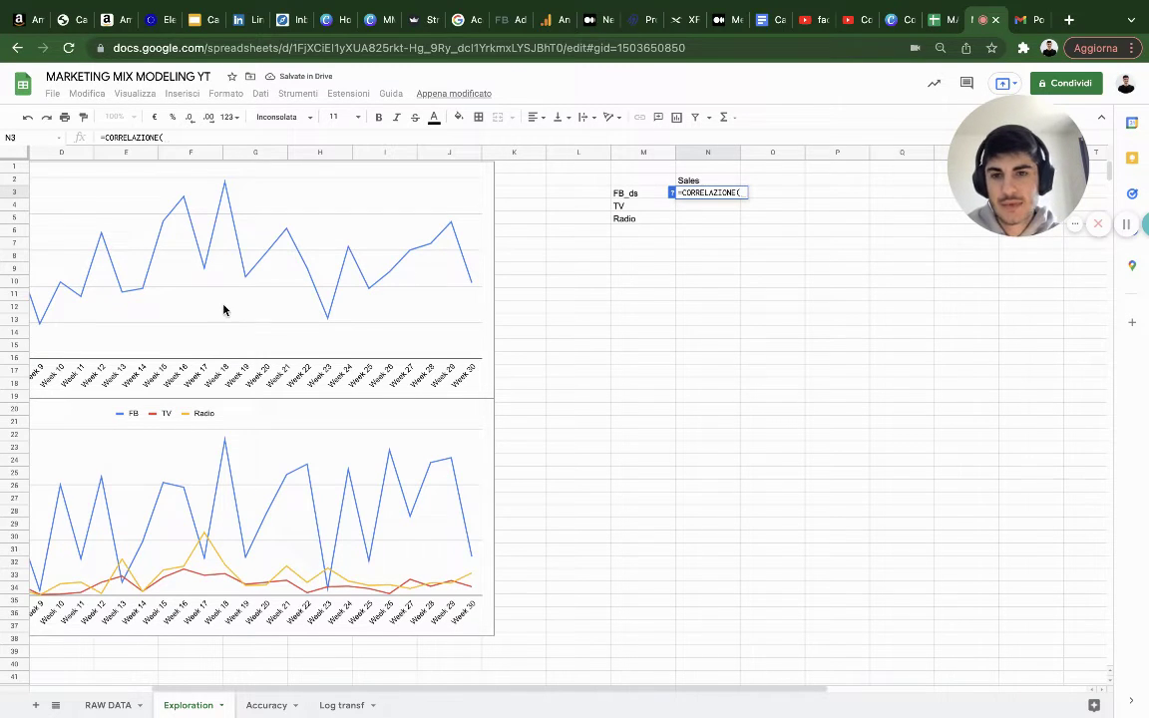
click(100, 708)
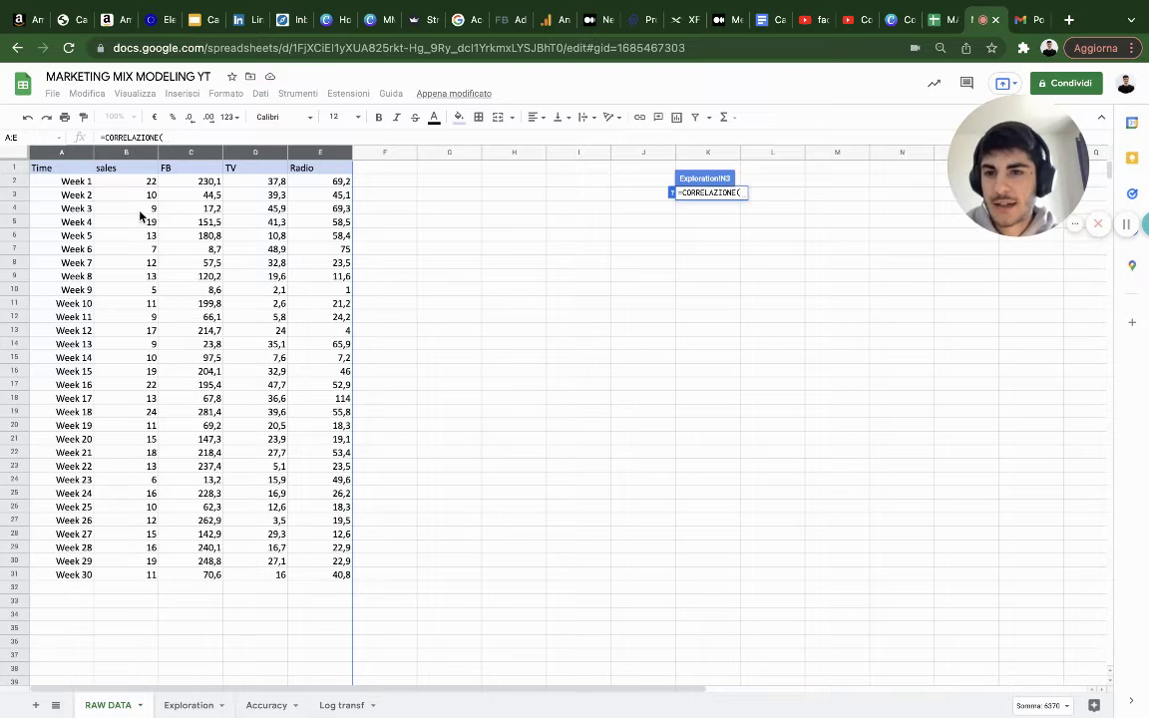
click(126, 185)
drag(126, 185, 112, 575)
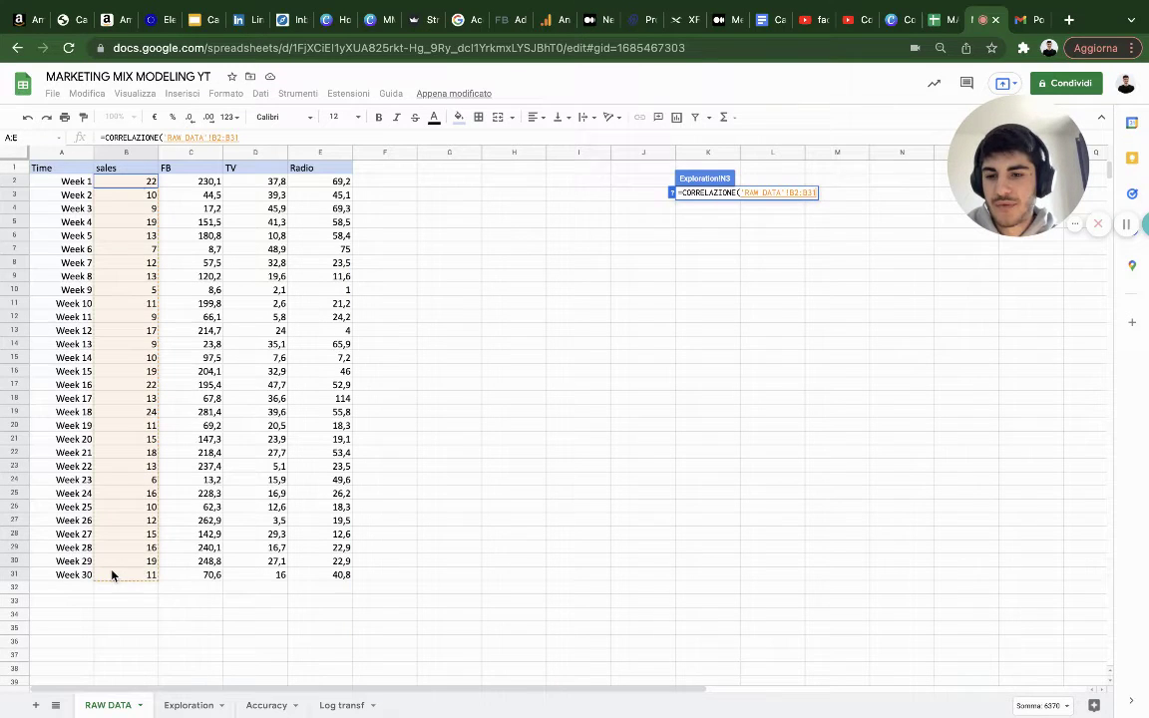
text(;)
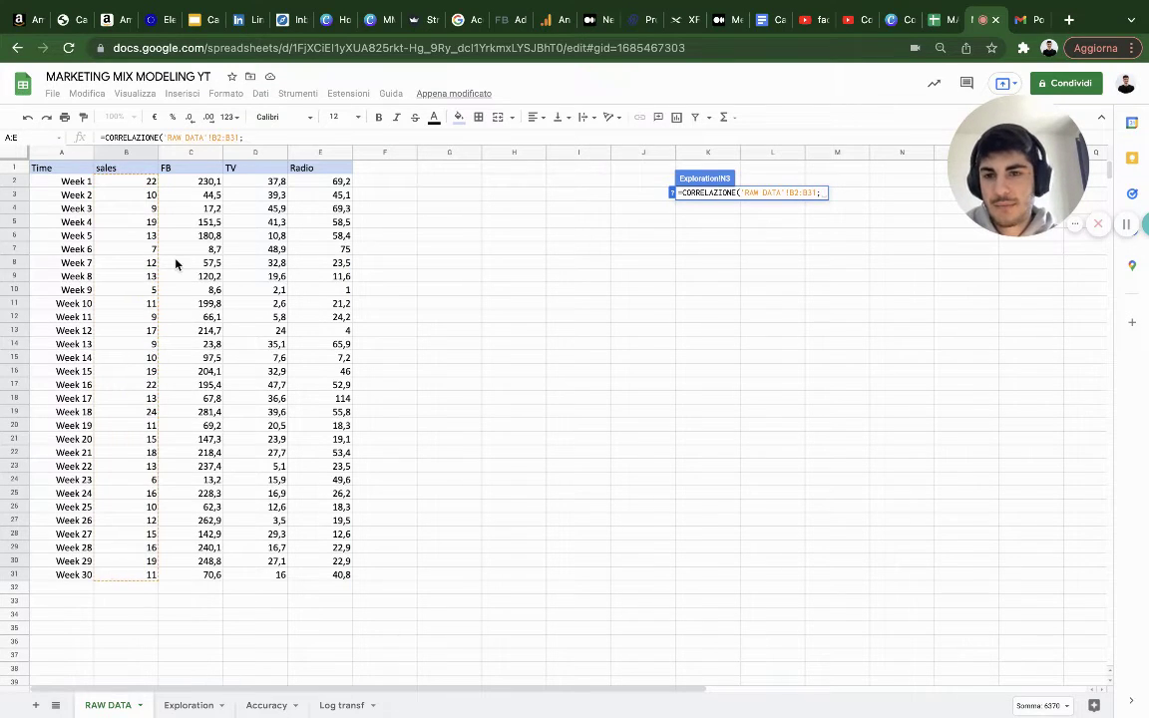
drag(208, 185, 203, 575)
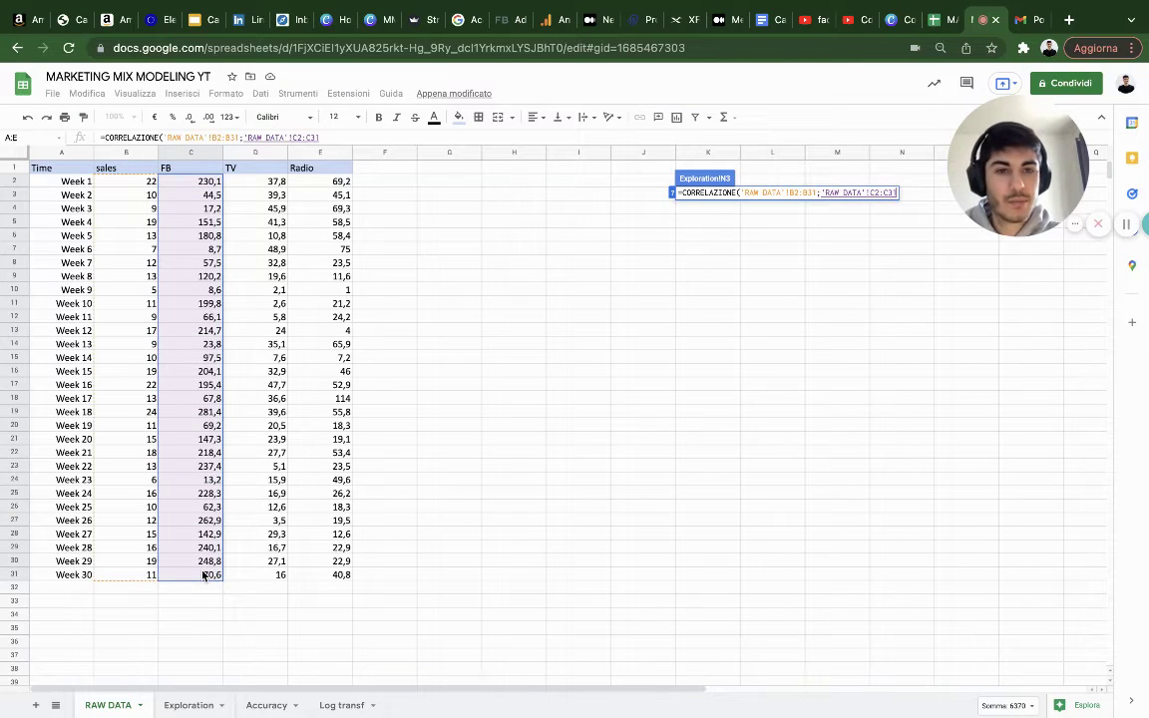
text())
key(Return)
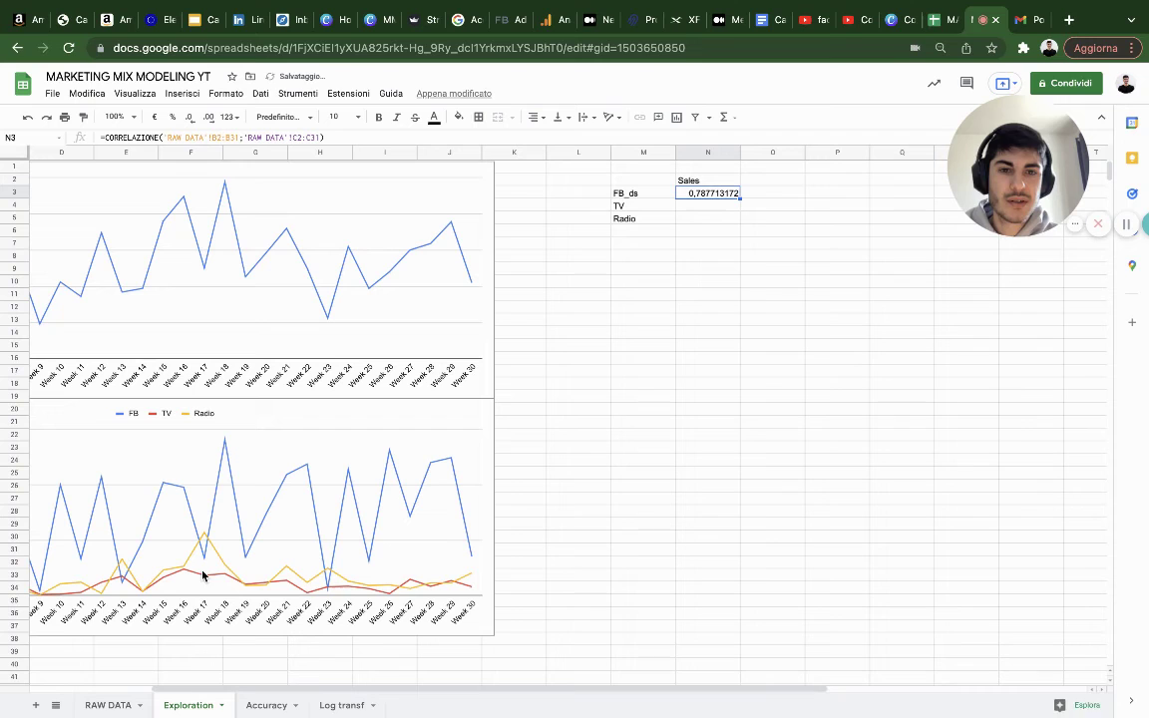
Step: Calculate the sales-to-TV correlation in N4 with CORRELAZIONE, using RAW DATA ranges B2:B31 and D2:D31
double_click(700, 205)
text(=)
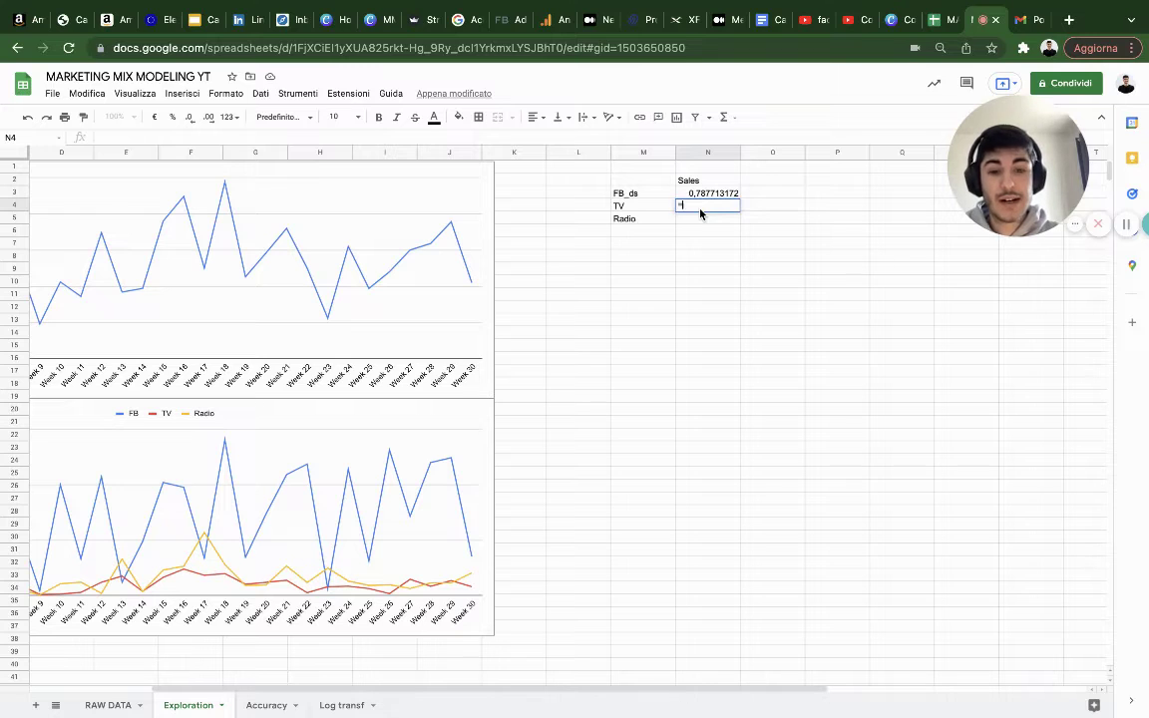
text(corr)
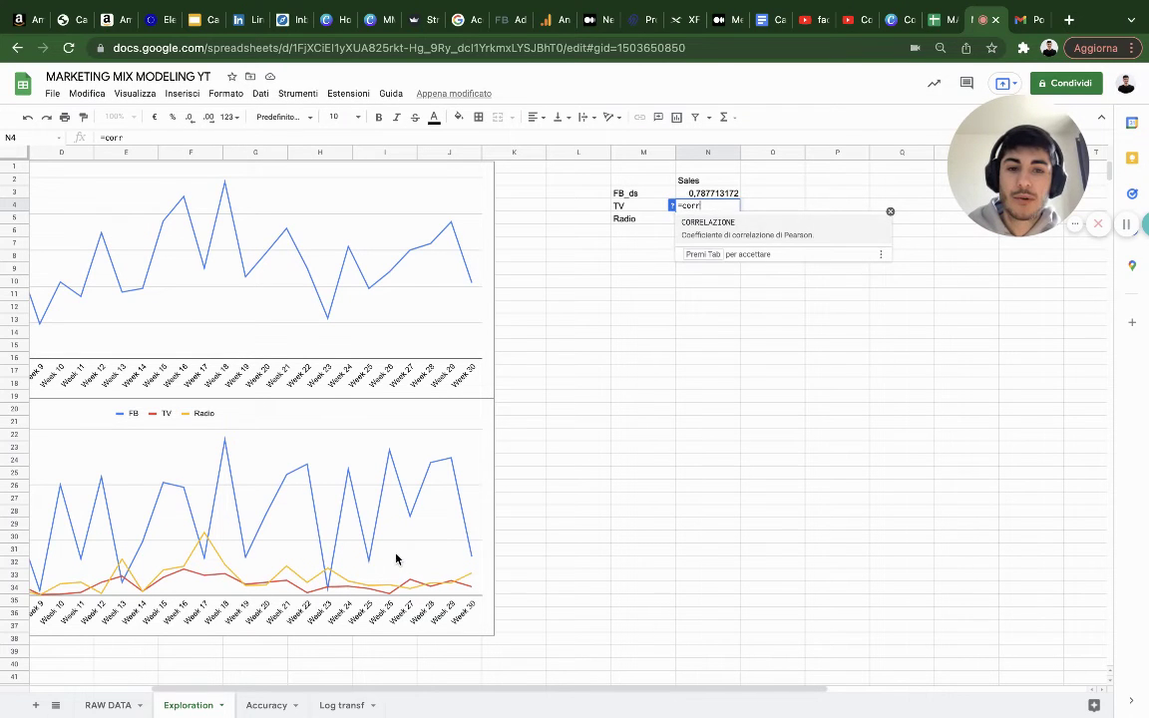
key(Tab)
click(108, 705)
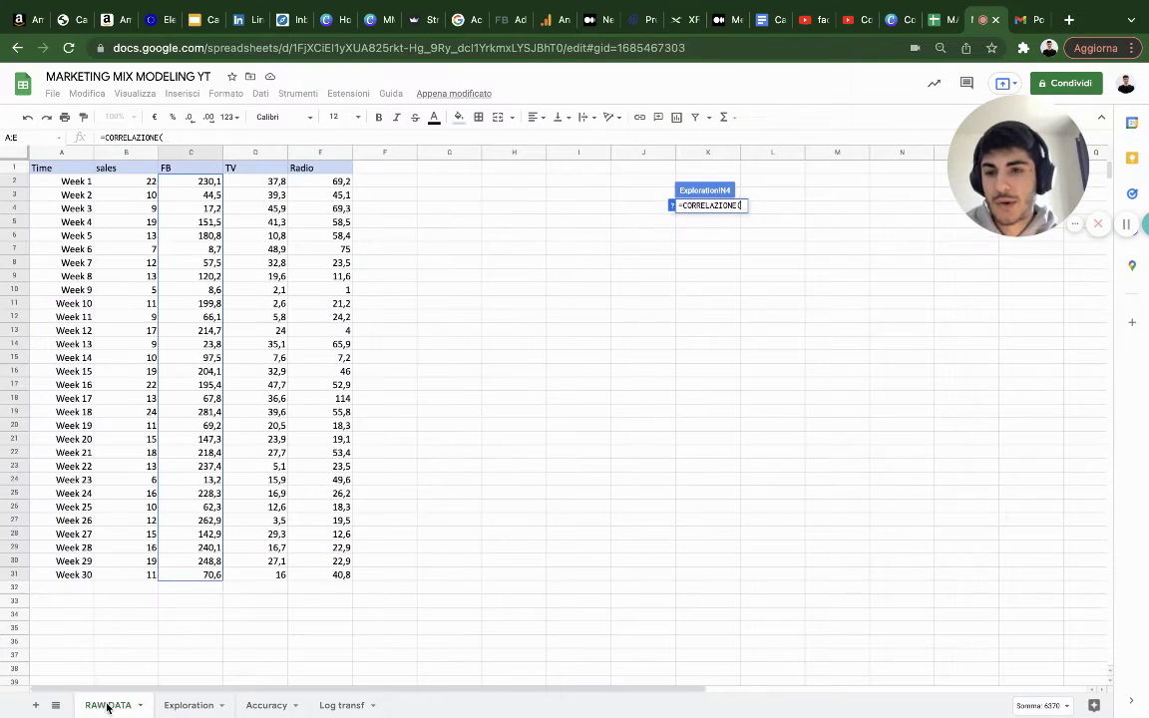
drag(119, 181, 99, 575)
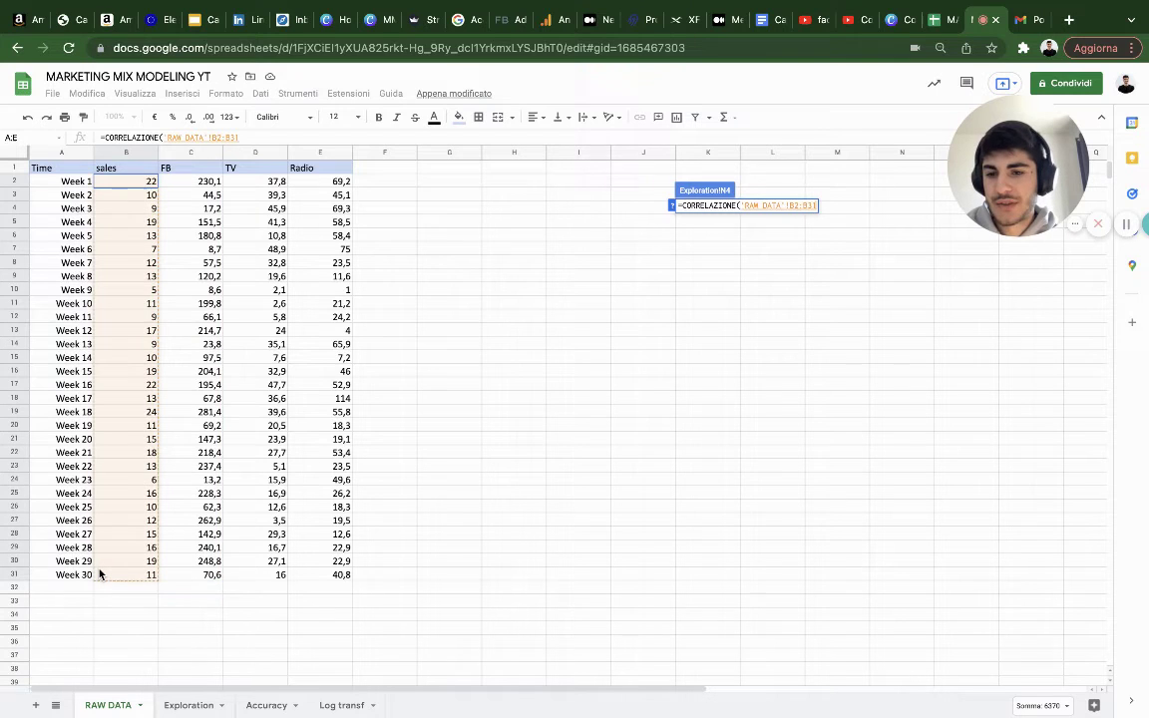
text(;)
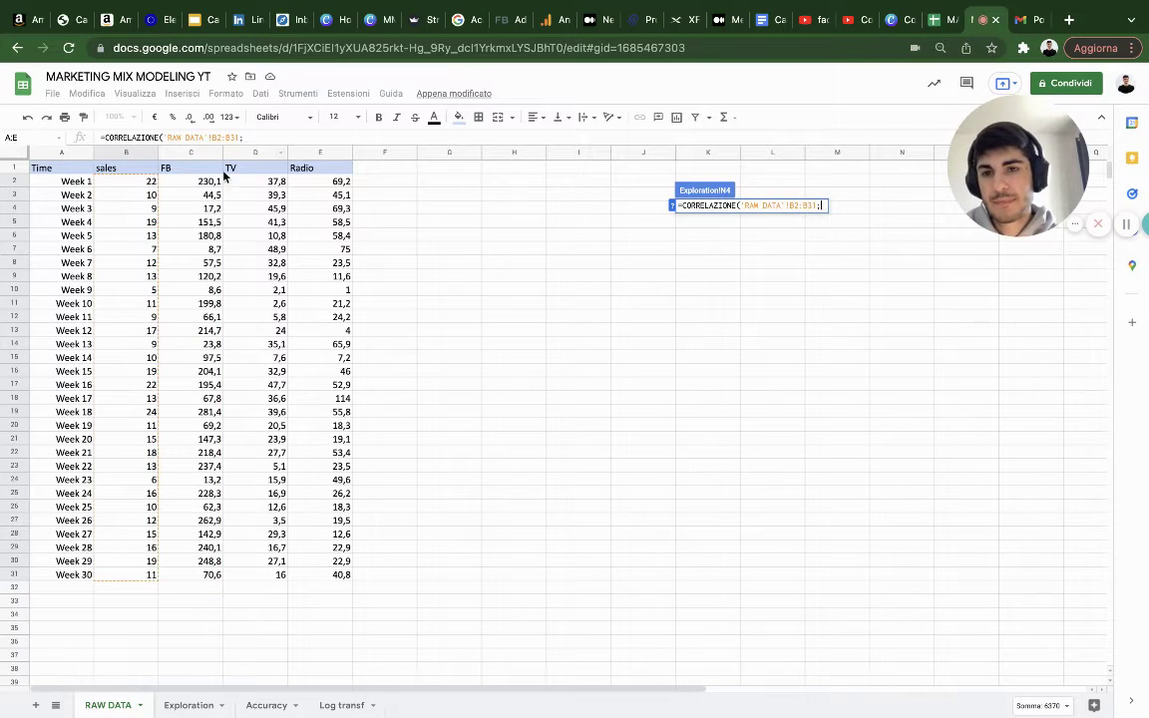
drag(244, 182, 246, 585)
key(Return)
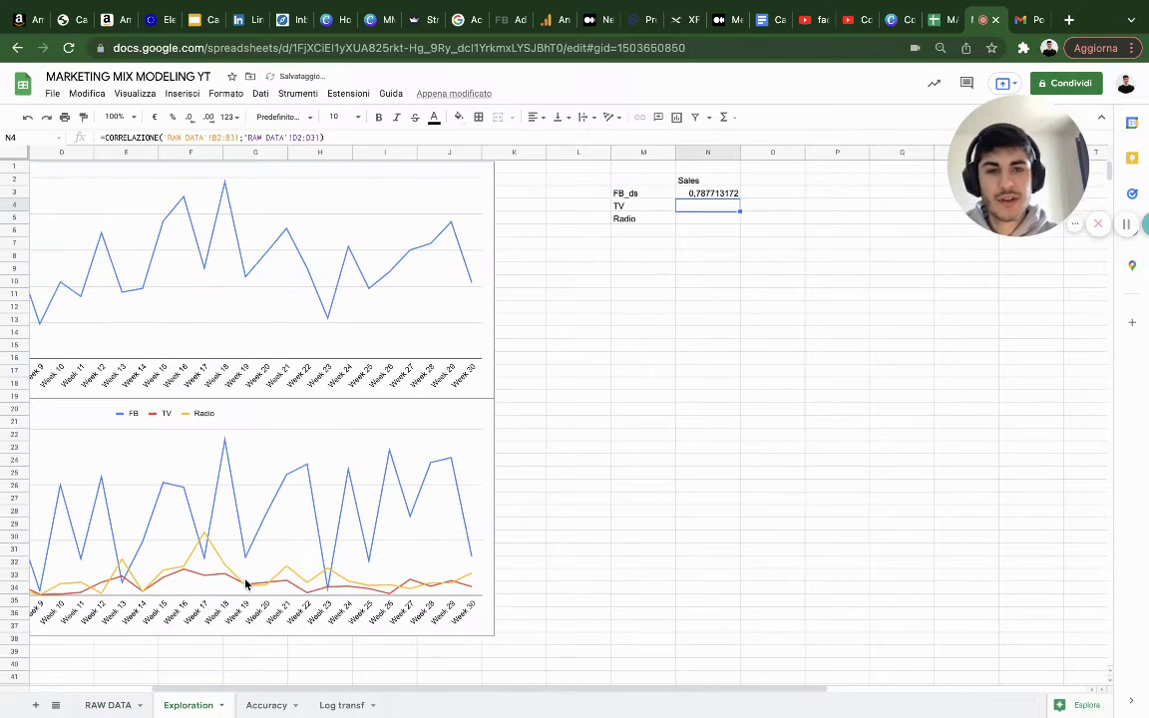
Step: Calculate the sales-to-Radio correlation in N5 with CORRELAZIONE, using RAW DATA ranges B2:B31 and E2:E31
double_click(704, 219)
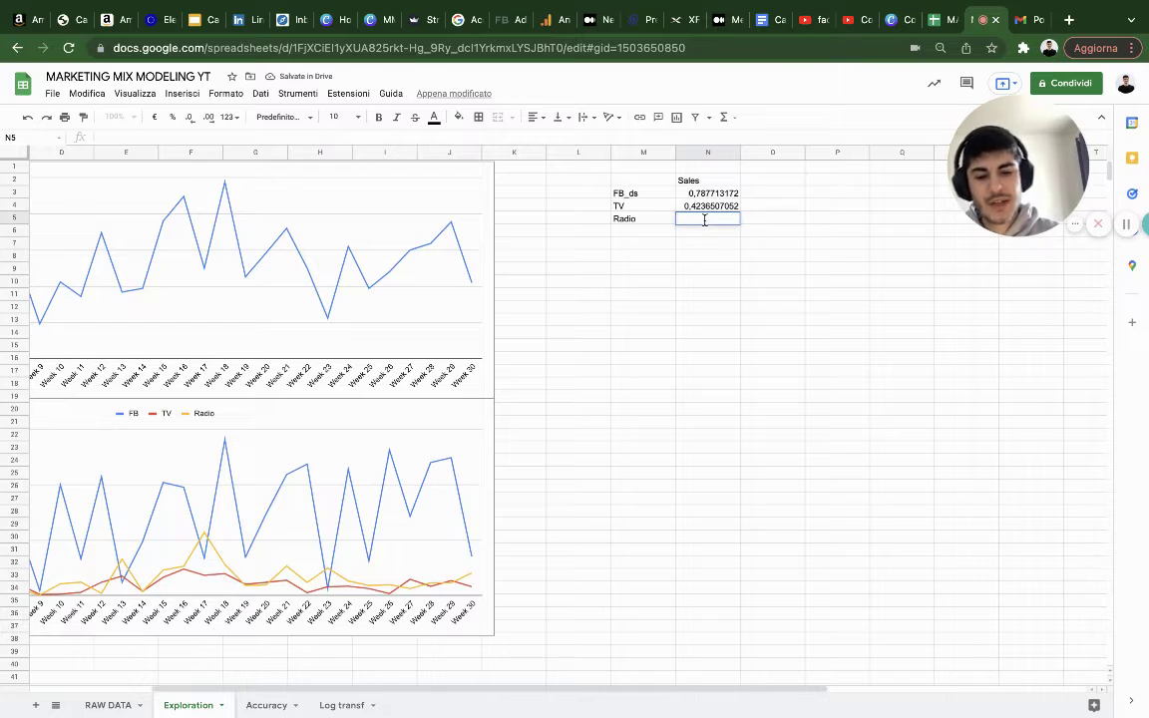
text(=corr)
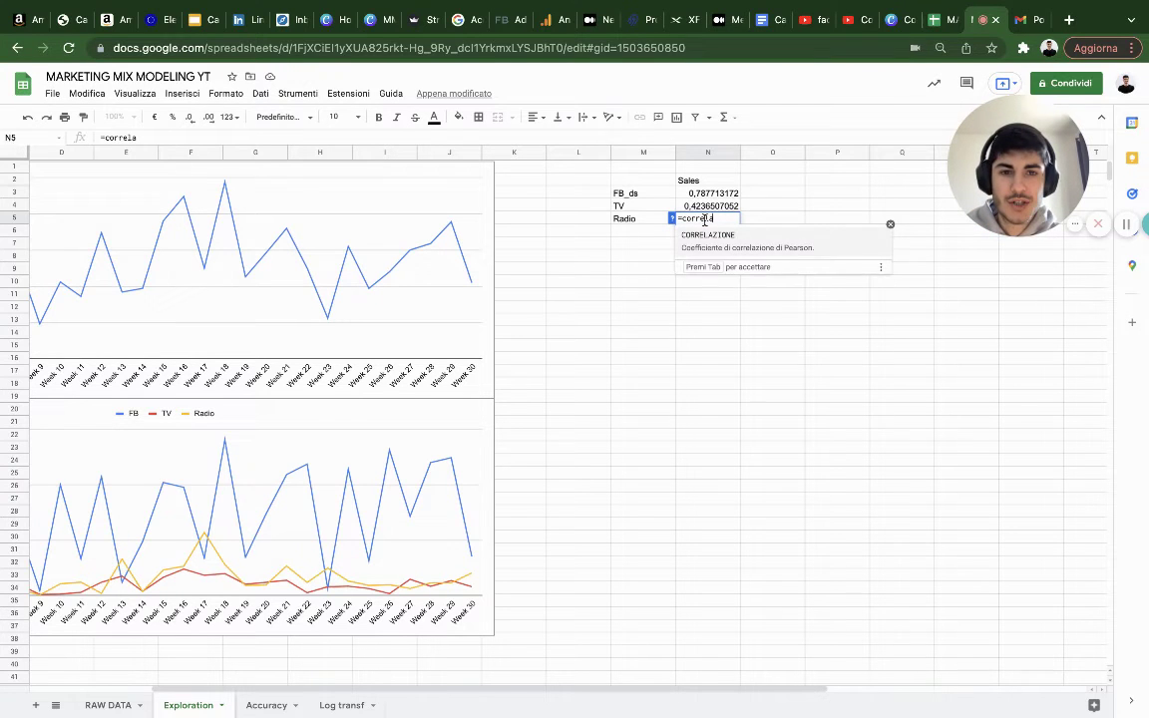
text(ela)
key(Tab)
click(110, 704)
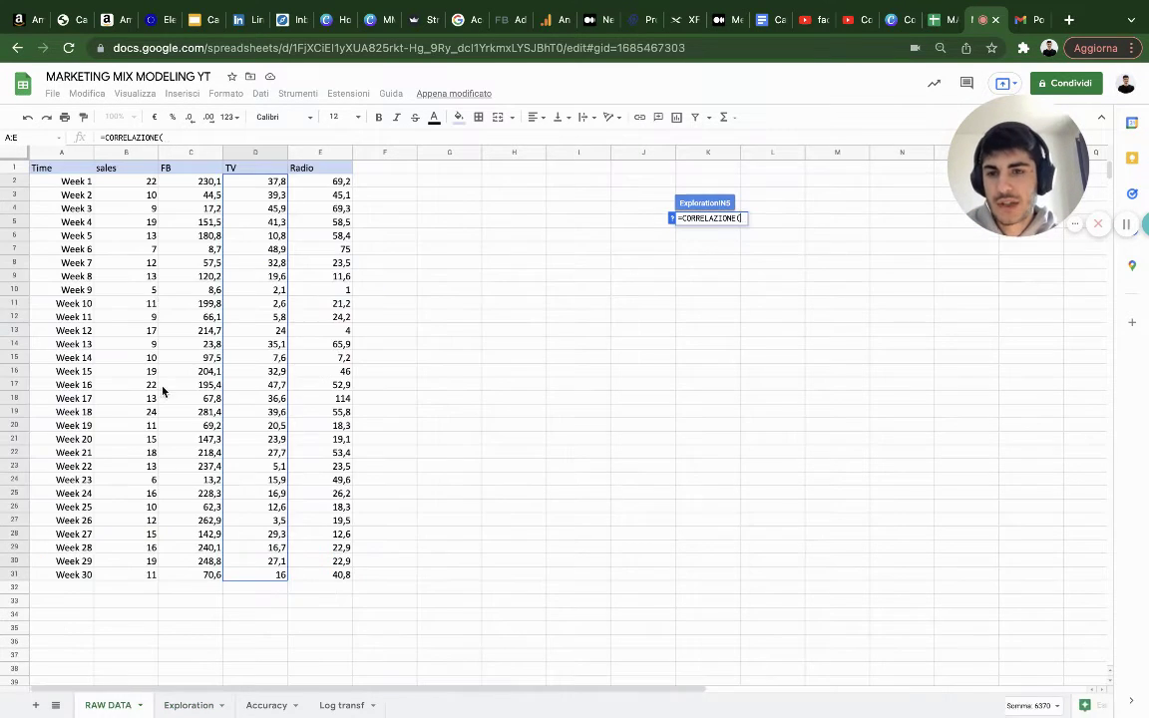
drag(135, 181, 130, 575)
text(;)
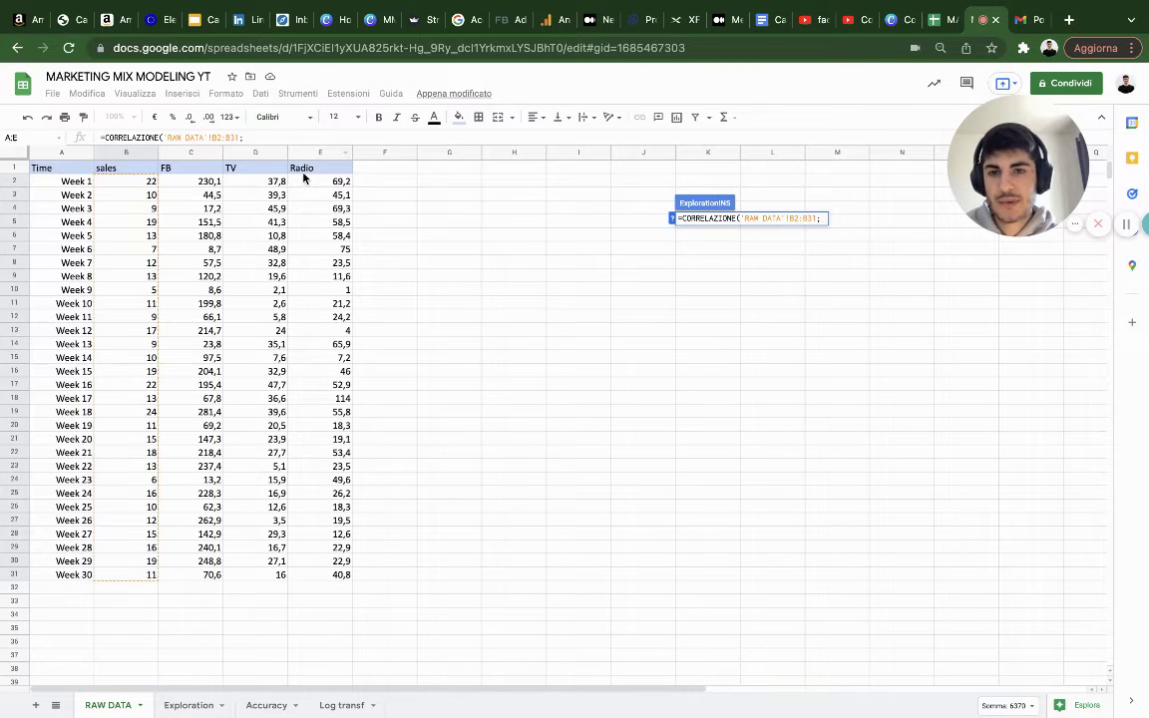
drag(304, 181, 310, 577)
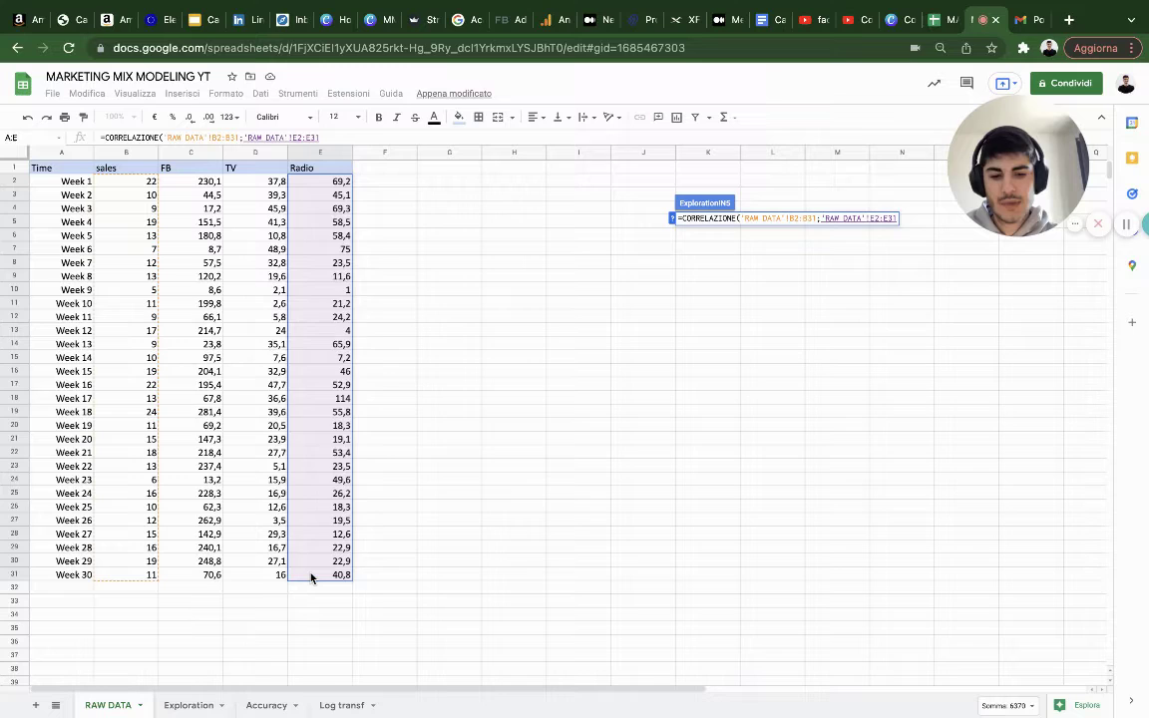
key(Return)
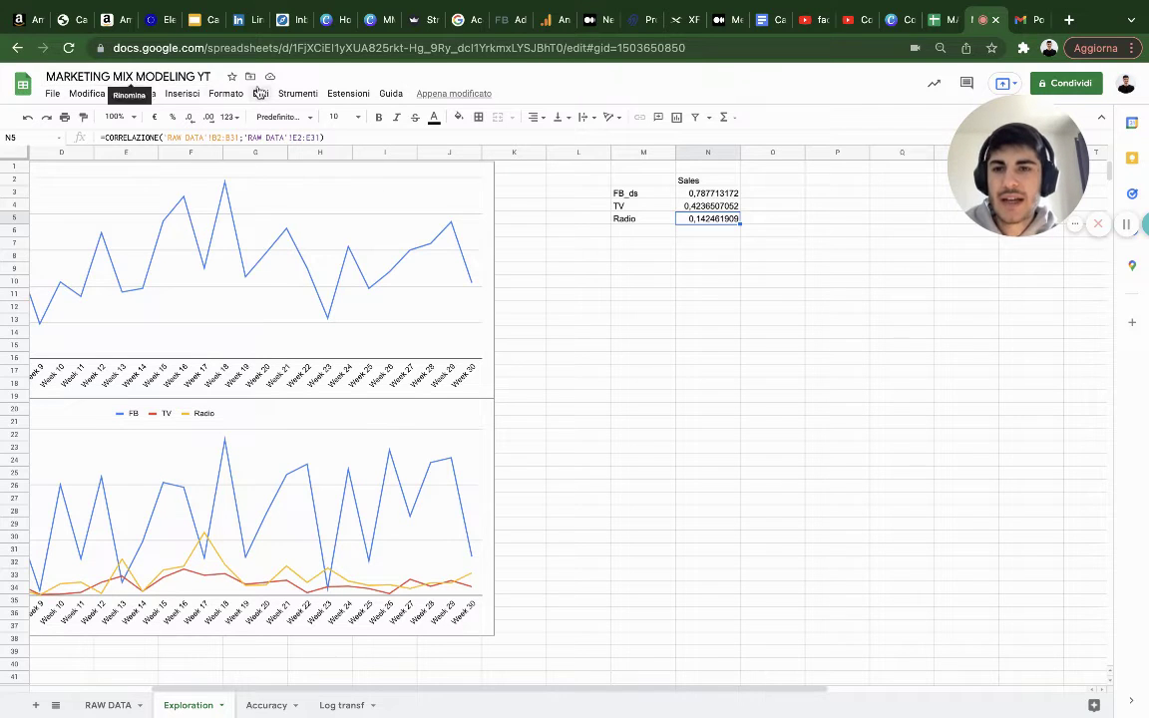
Step: Duplicate the weekly sales line chart, place the copy below the correlation table and narrow it to about half its width
click(183, 94)
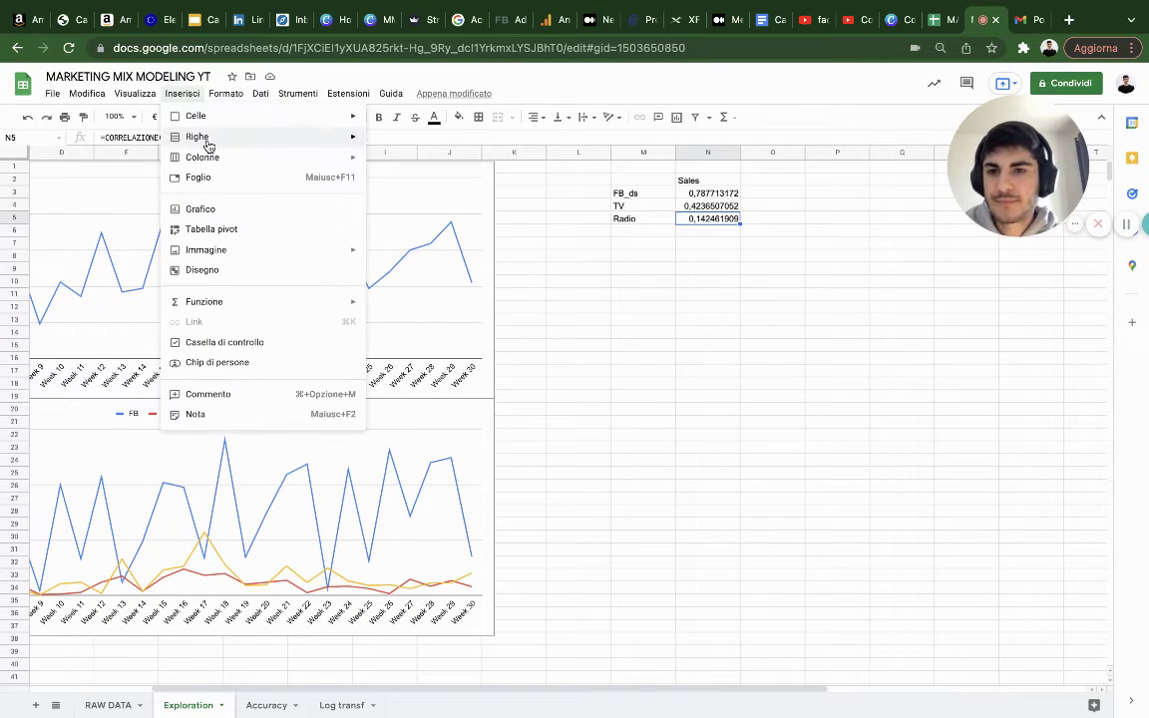
click(429, 299)
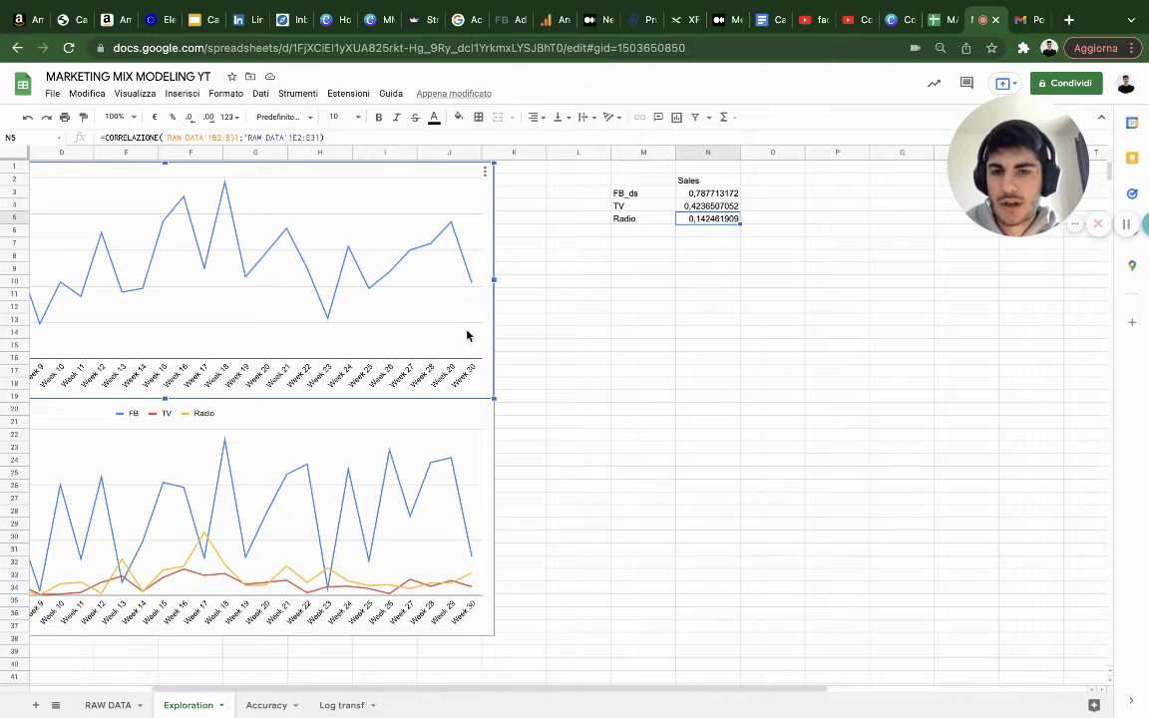
click(678, 494)
key(ctrl+v)
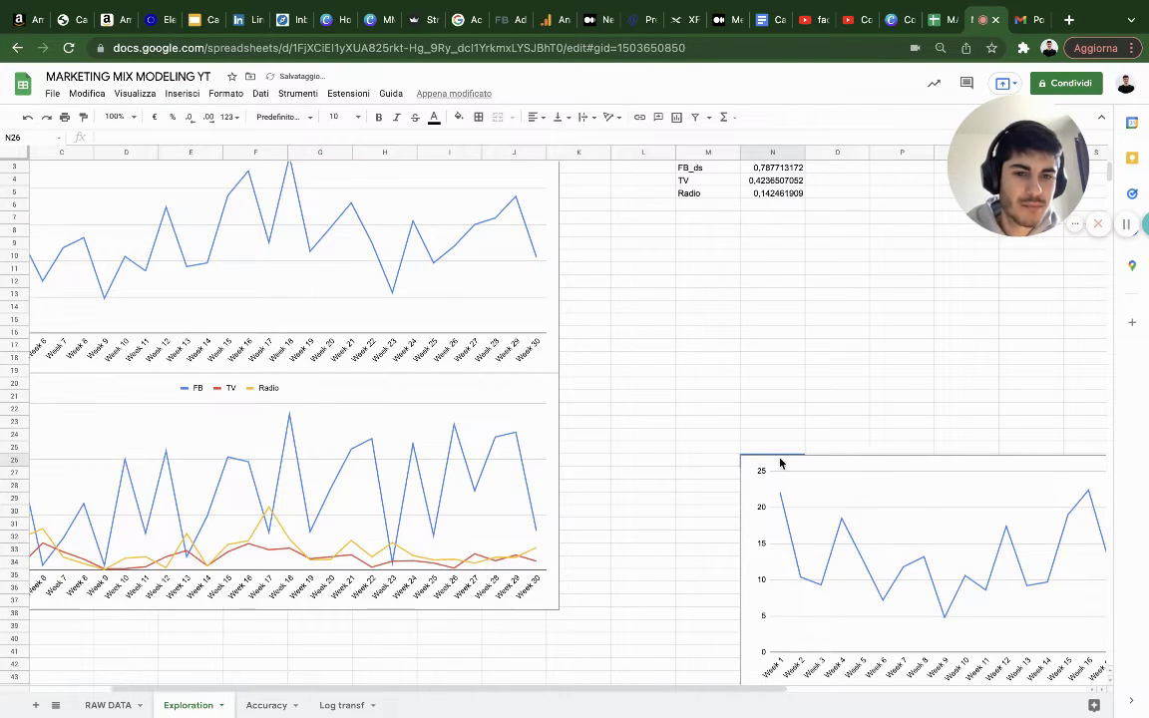
scroll(795, 469, left, 1)
drag(903, 475, 728, 344)
scroll(737, 356, right, 6)
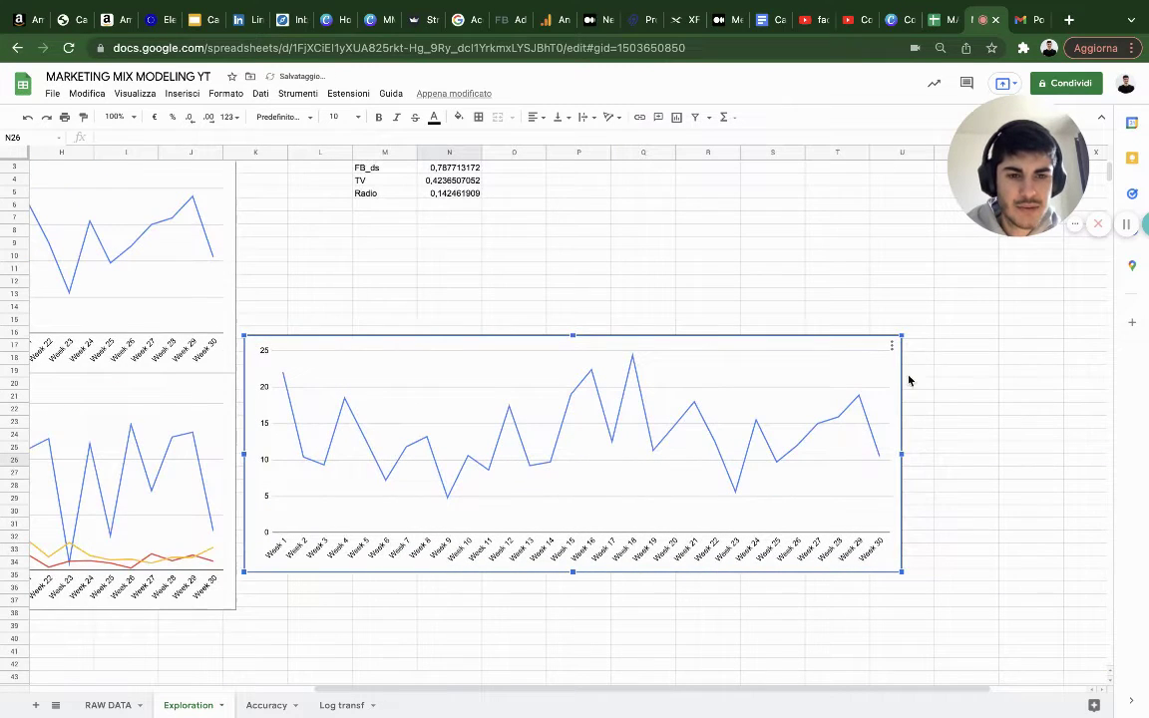
drag(901, 454, 566, 453)
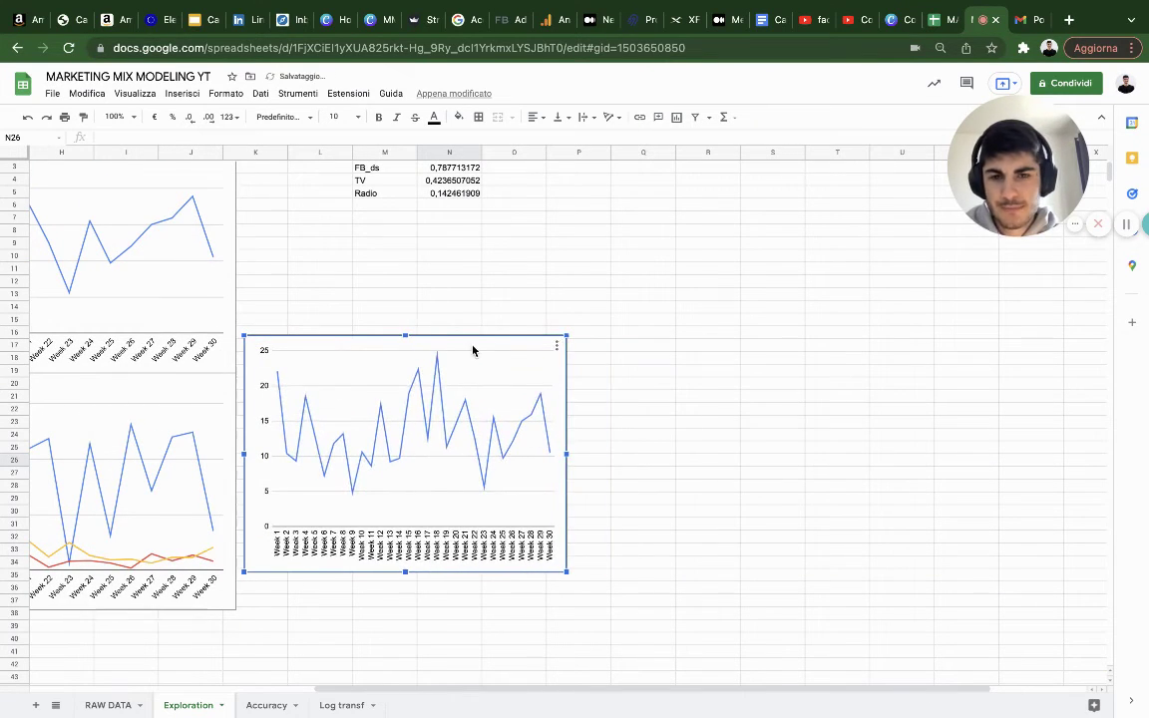
Step: Set the copied chart's X axis to FB and remove the FB series so only sales is plotted
double_click(473, 350)
click(964, 312)
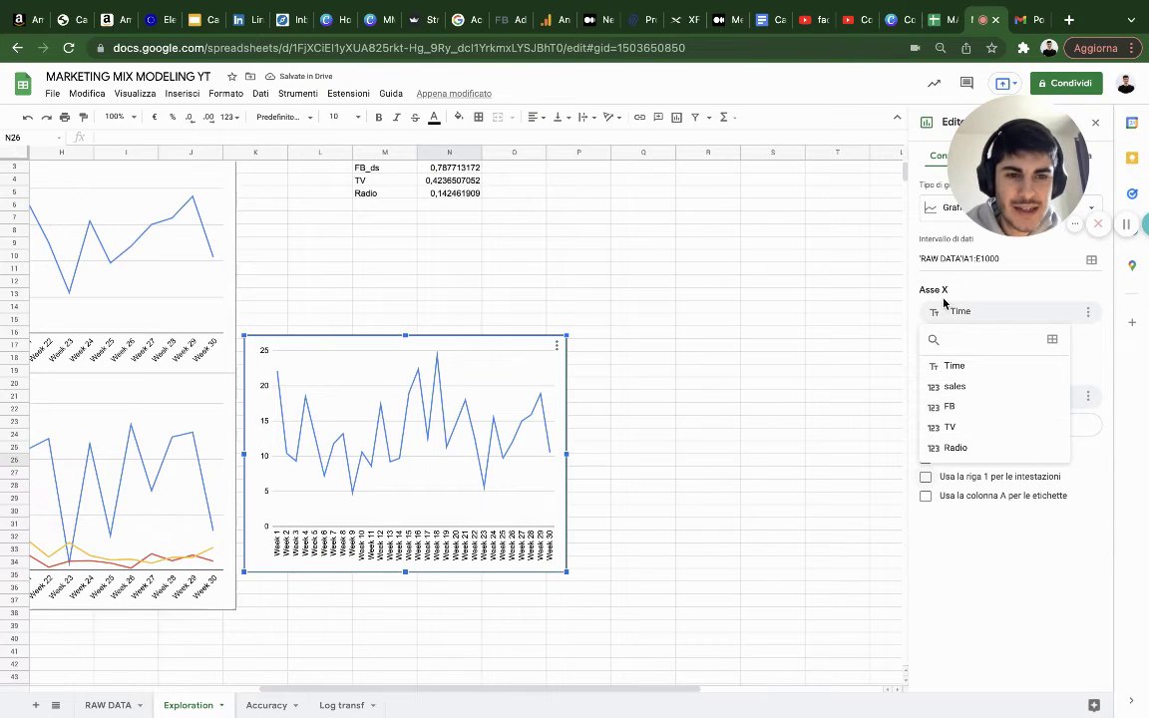
click(947, 405)
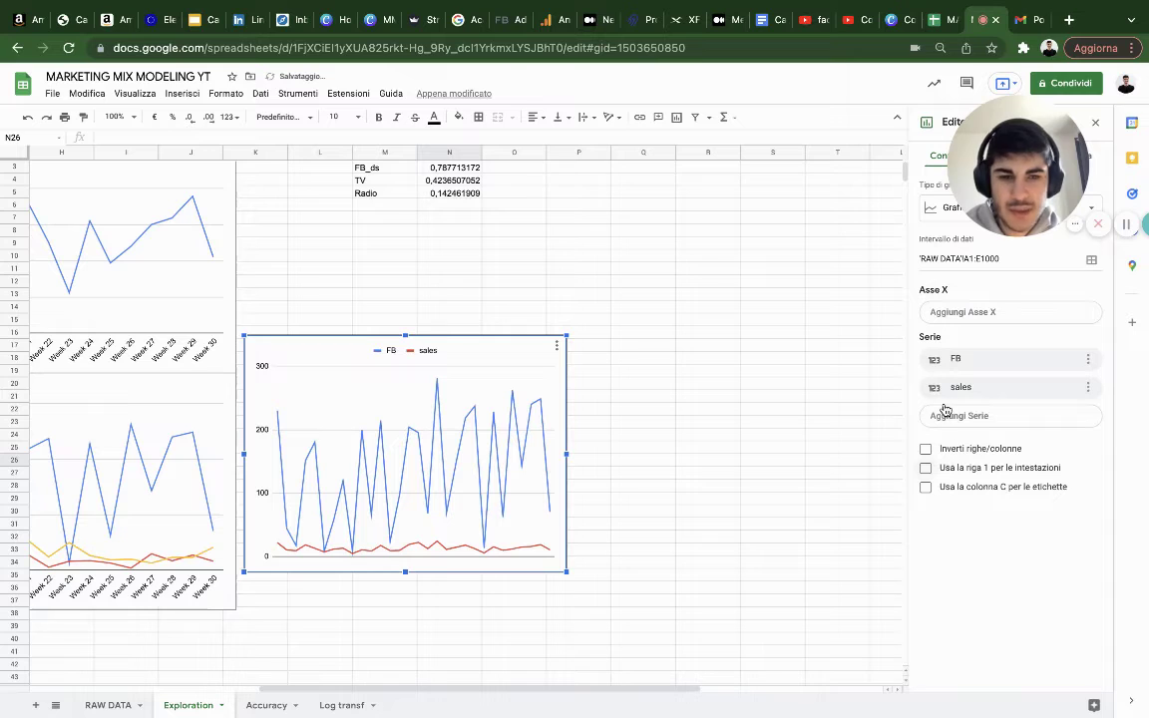
click(986, 312)
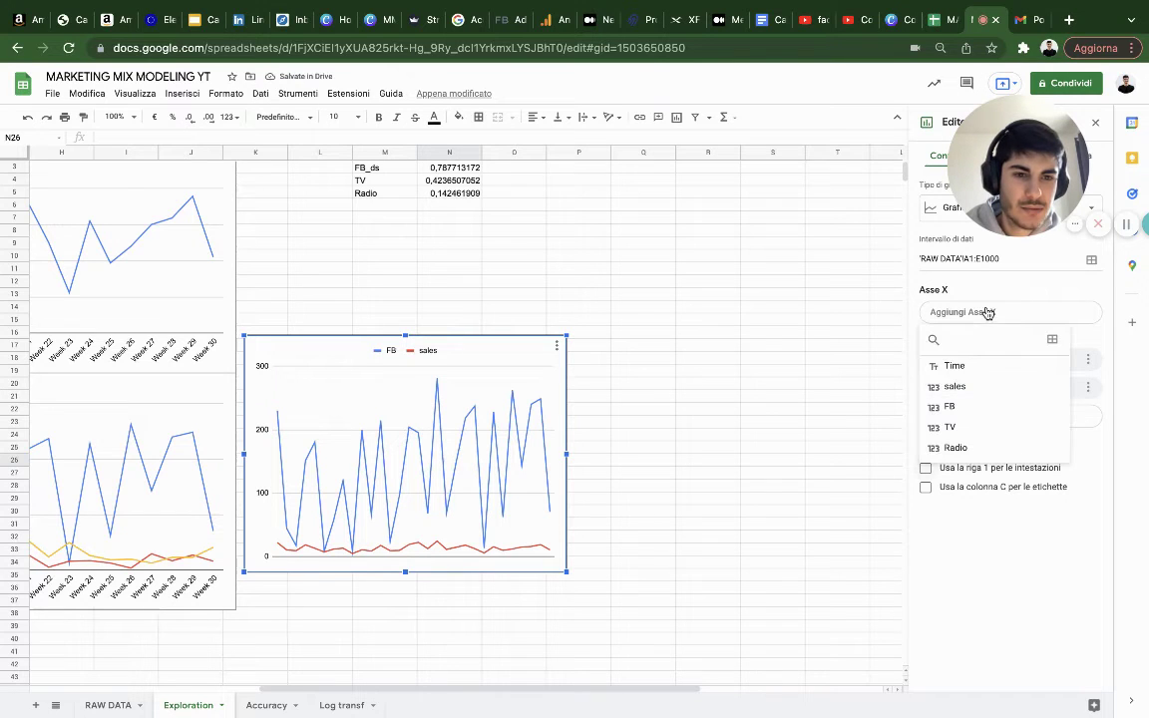
click(961, 406)
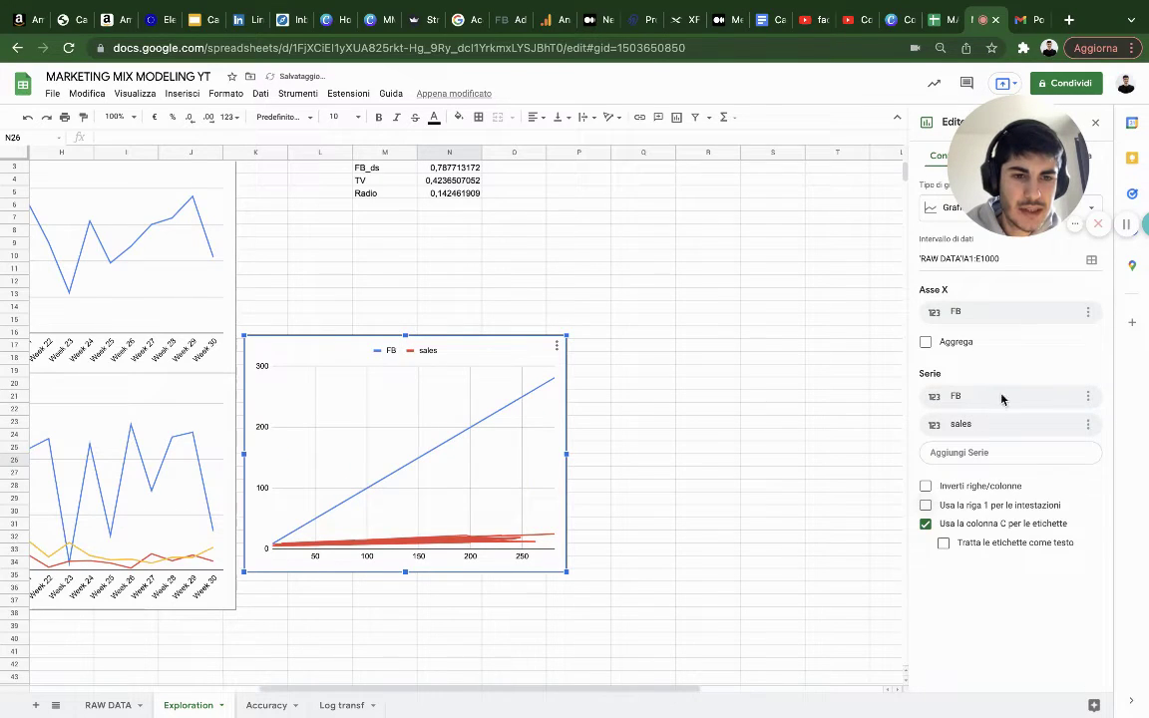
click(1087, 396)
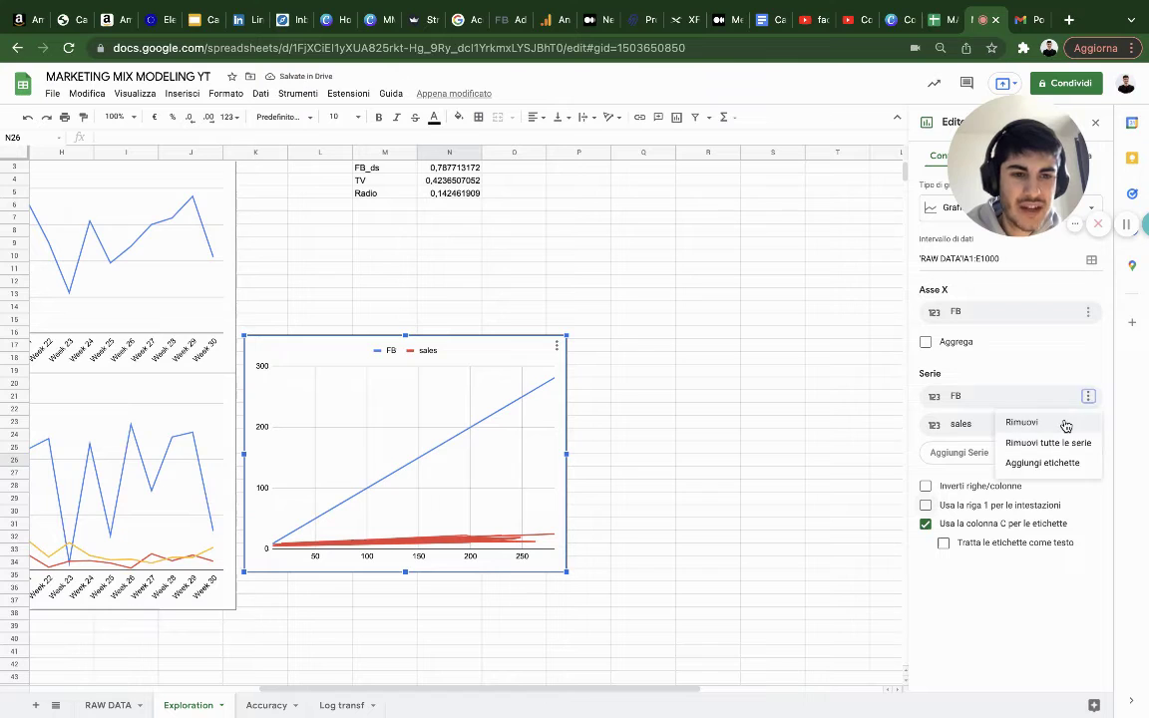
click(1063, 427)
Step: Change the sales-against-FB chart to a scatter chart
click(952, 207)
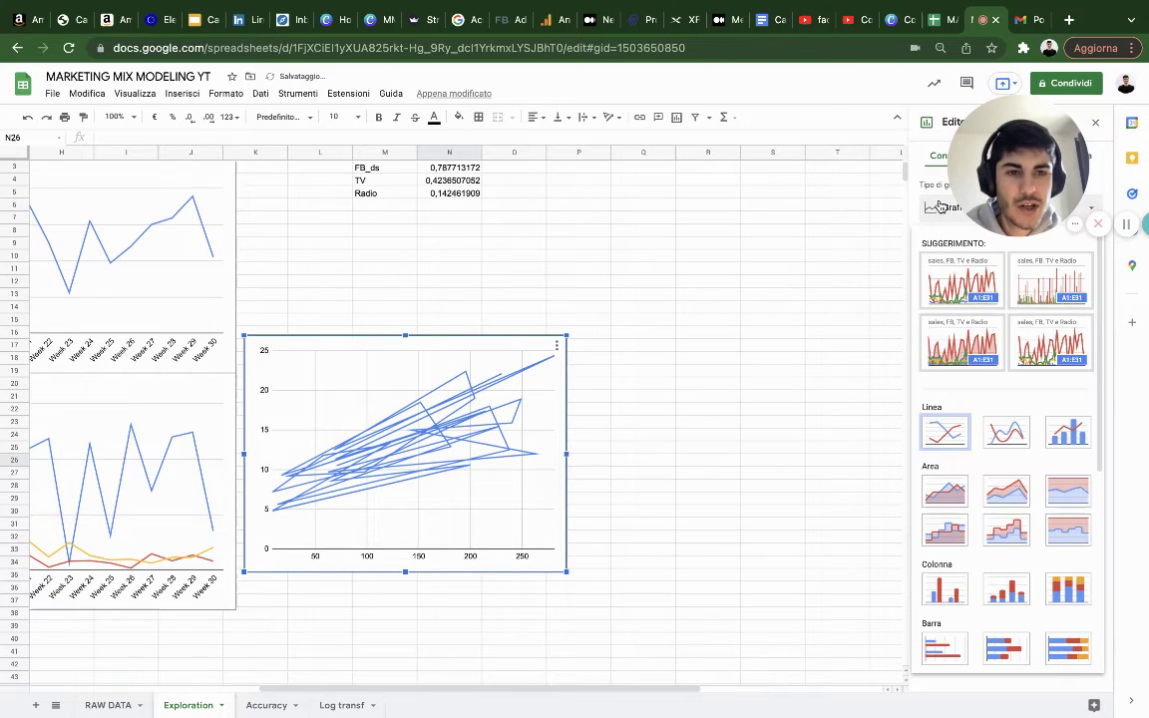
scroll(949, 475, down, 2)
scroll(949, 476, down, 2)
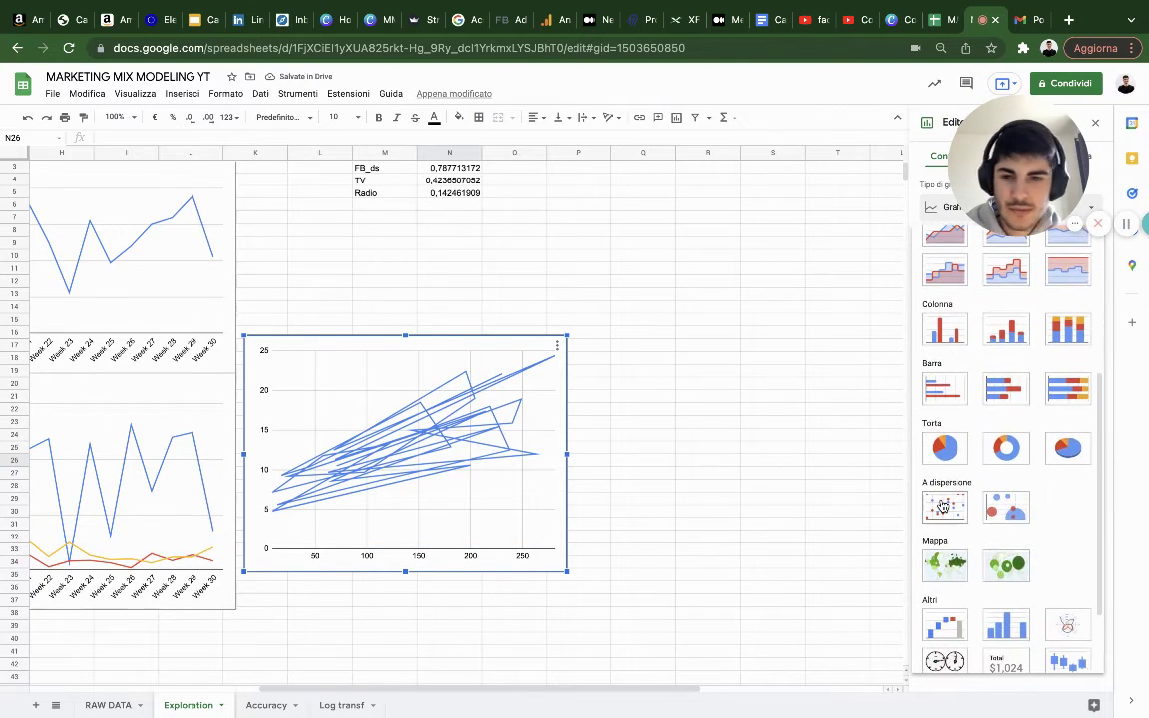
click(942, 505)
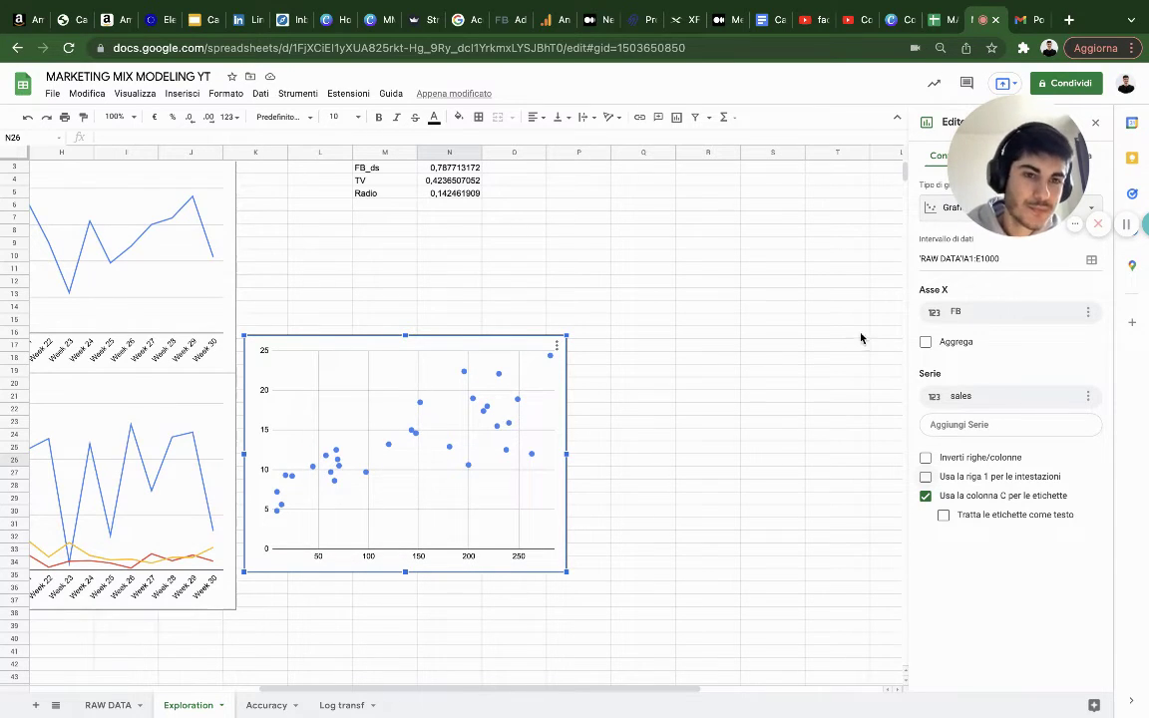
Step: Add a trendline of type Serie di potenze to the scatter chart's sales series and show its R²
drag(999, 195, 543, 181)
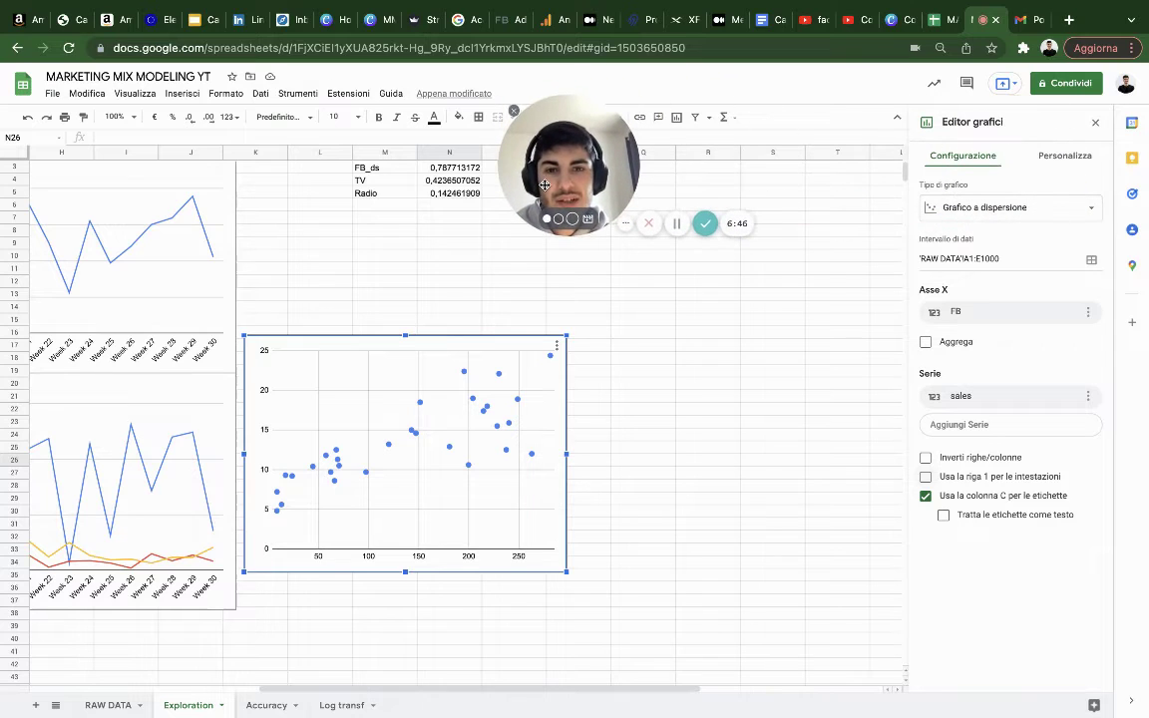
click(1064, 157)
click(941, 265)
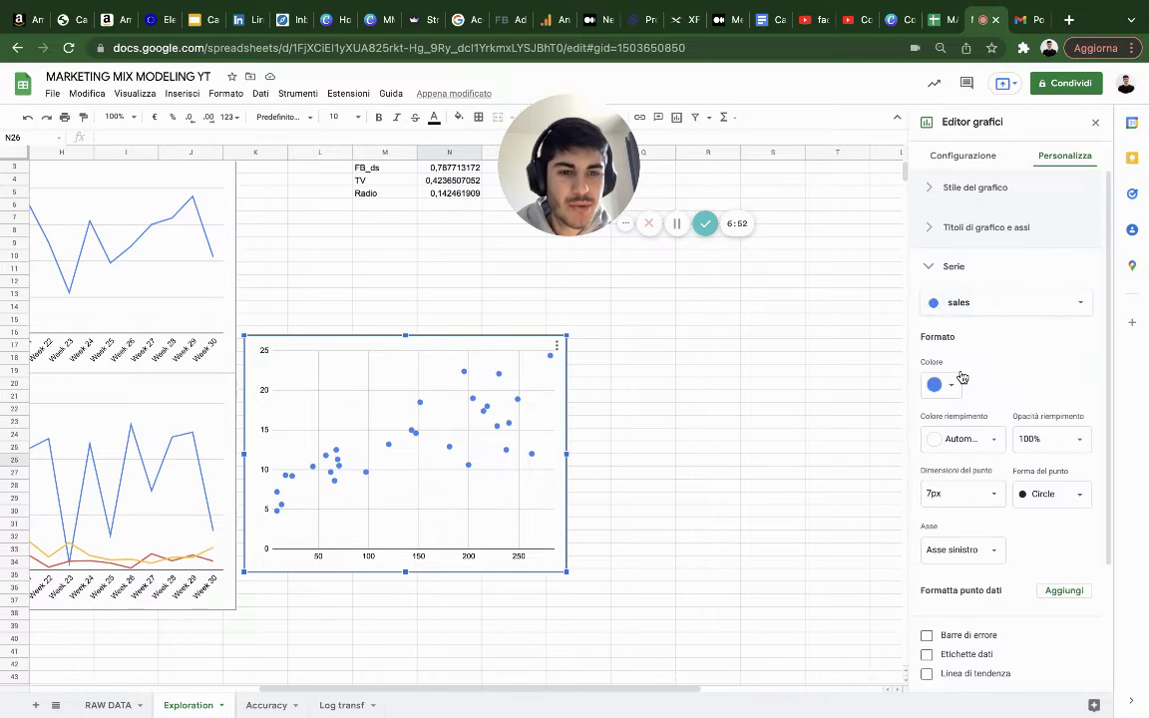
scroll(962, 377, down, 2)
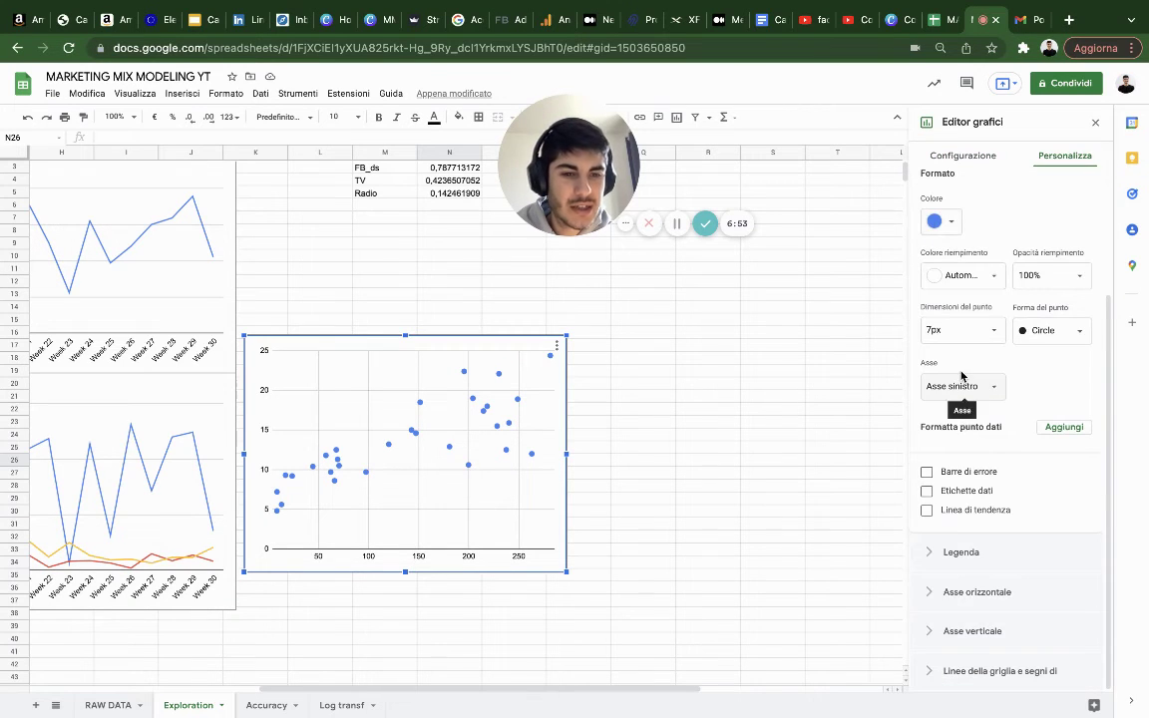
click(926, 514)
scroll(964, 549, down, 2)
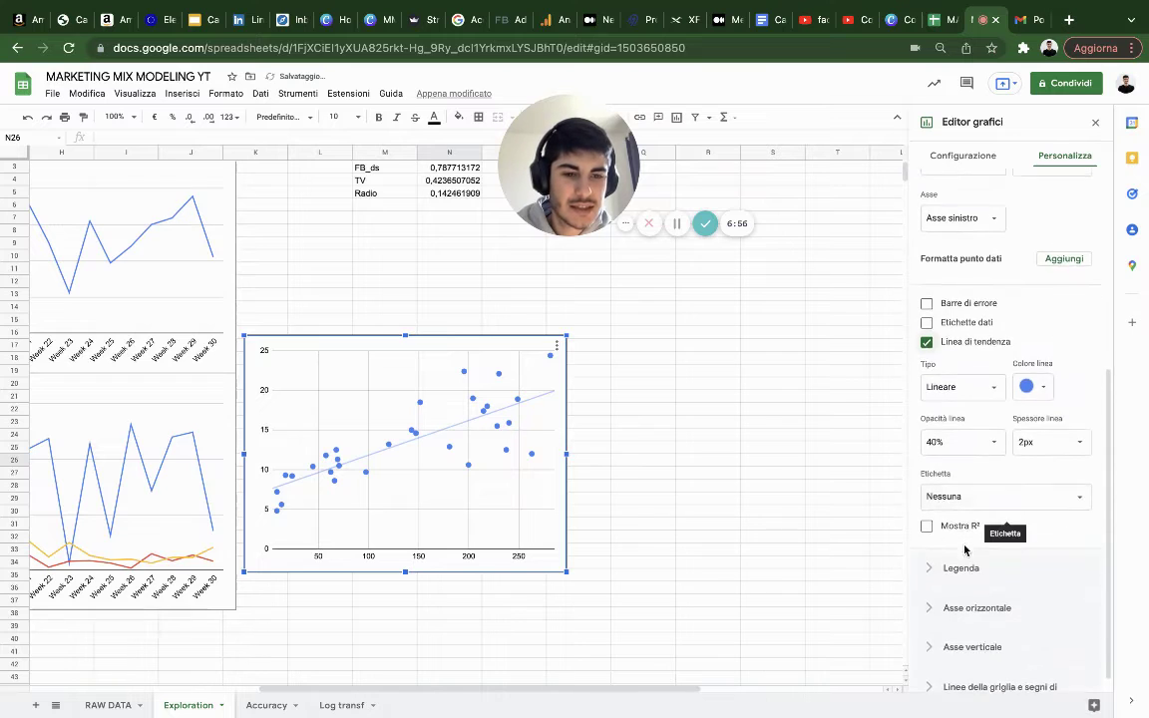
scroll(964, 548, down, 1)
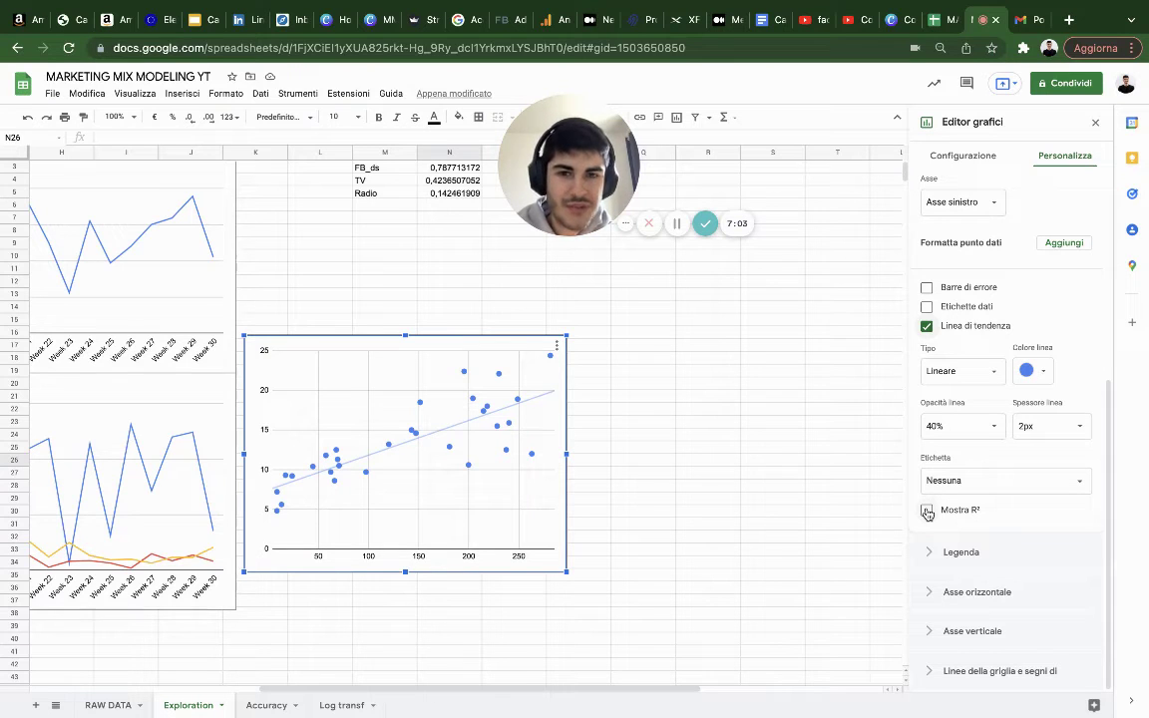
click(926, 510)
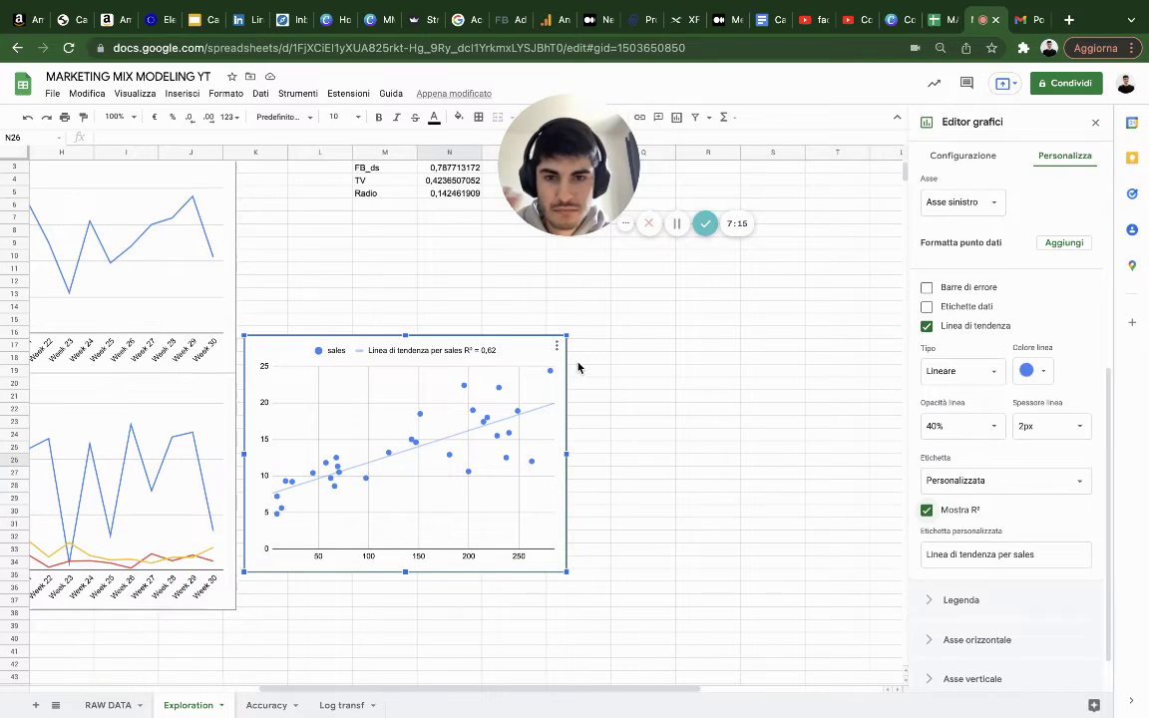
click(952, 370)
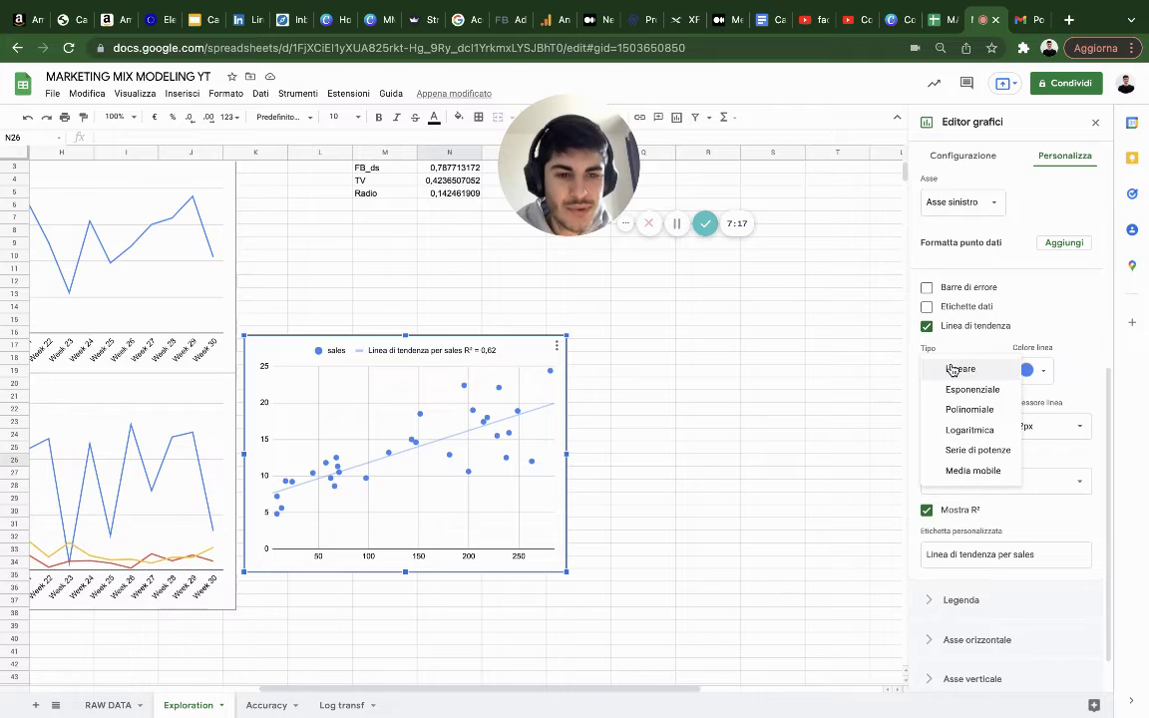
click(954, 452)
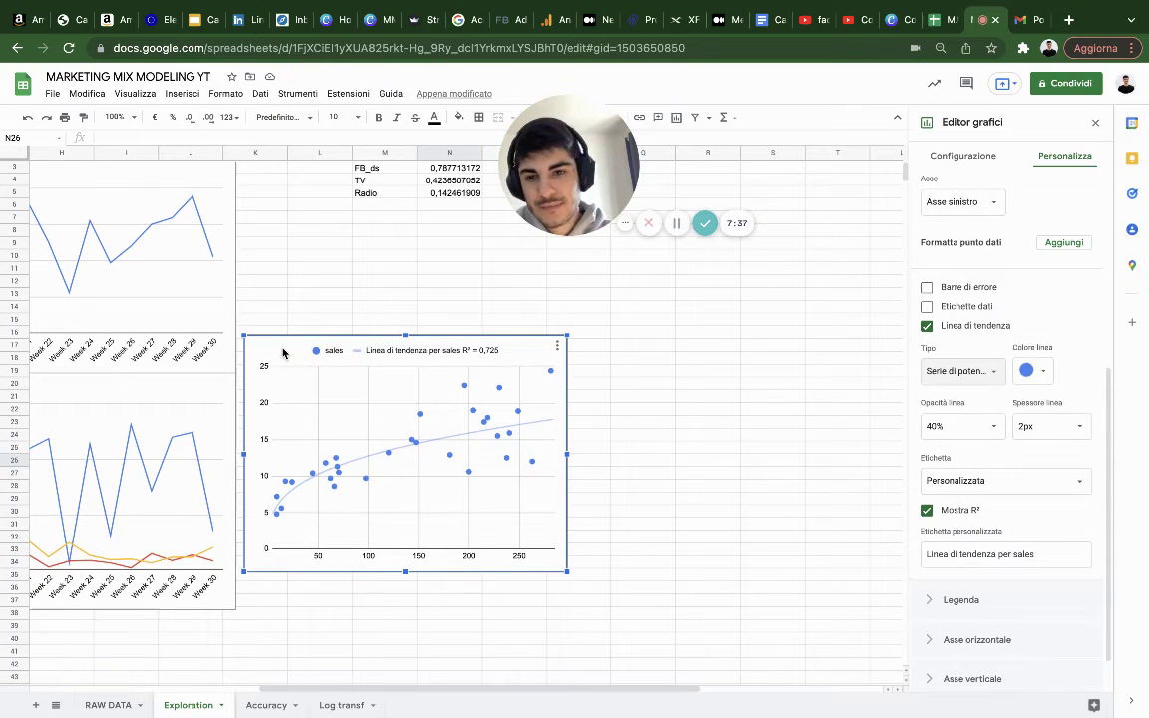
Step: Align the FB scatter chart beside the FB, TV and Radio line chart and place a copy of it directly underneath
drag(282, 350, 276, 391)
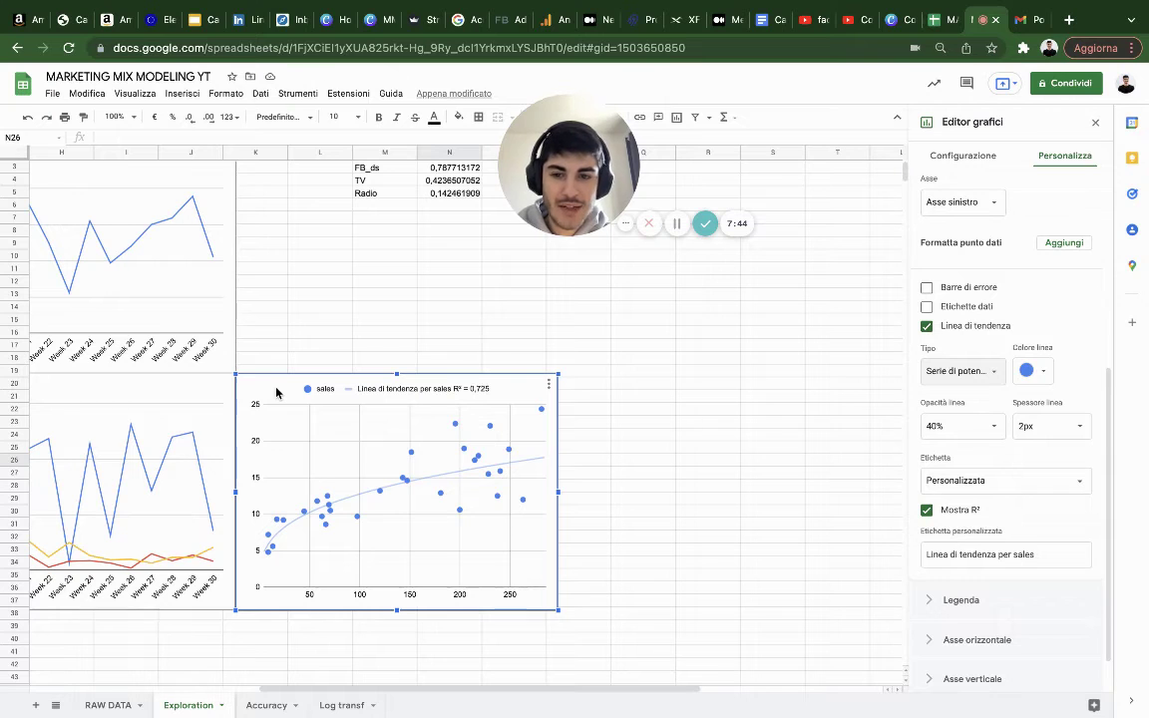
scroll(276, 378, down, 3)
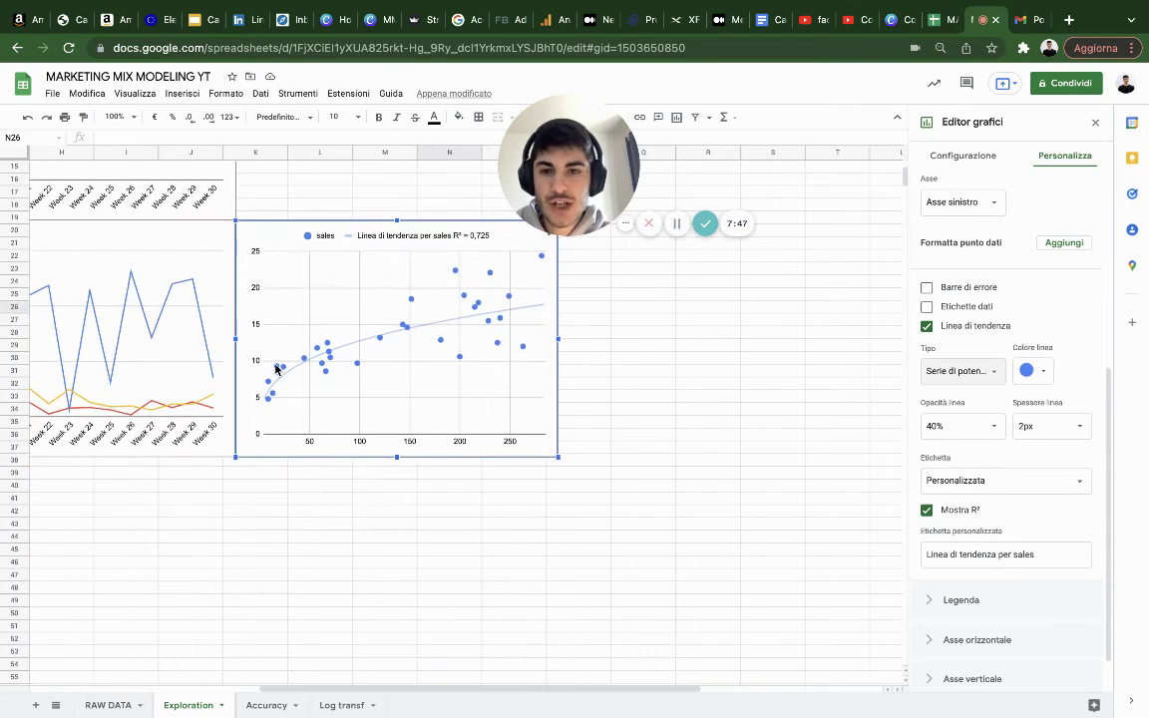
click(248, 476)
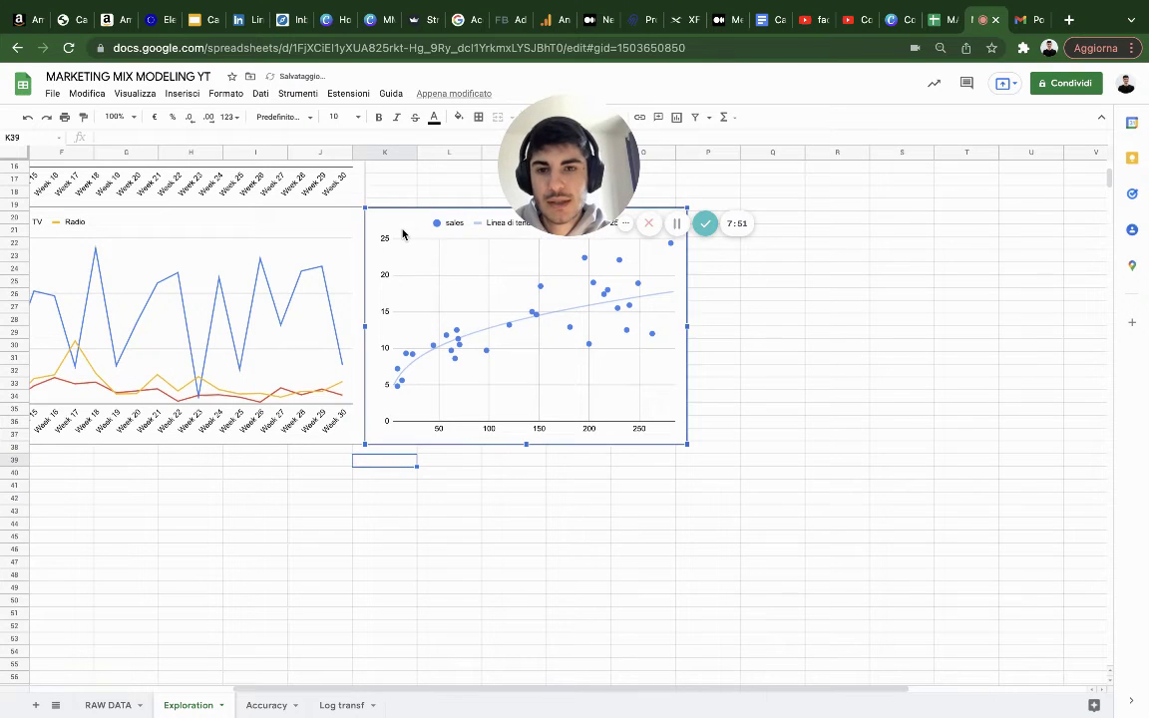
key(ctrl+v)
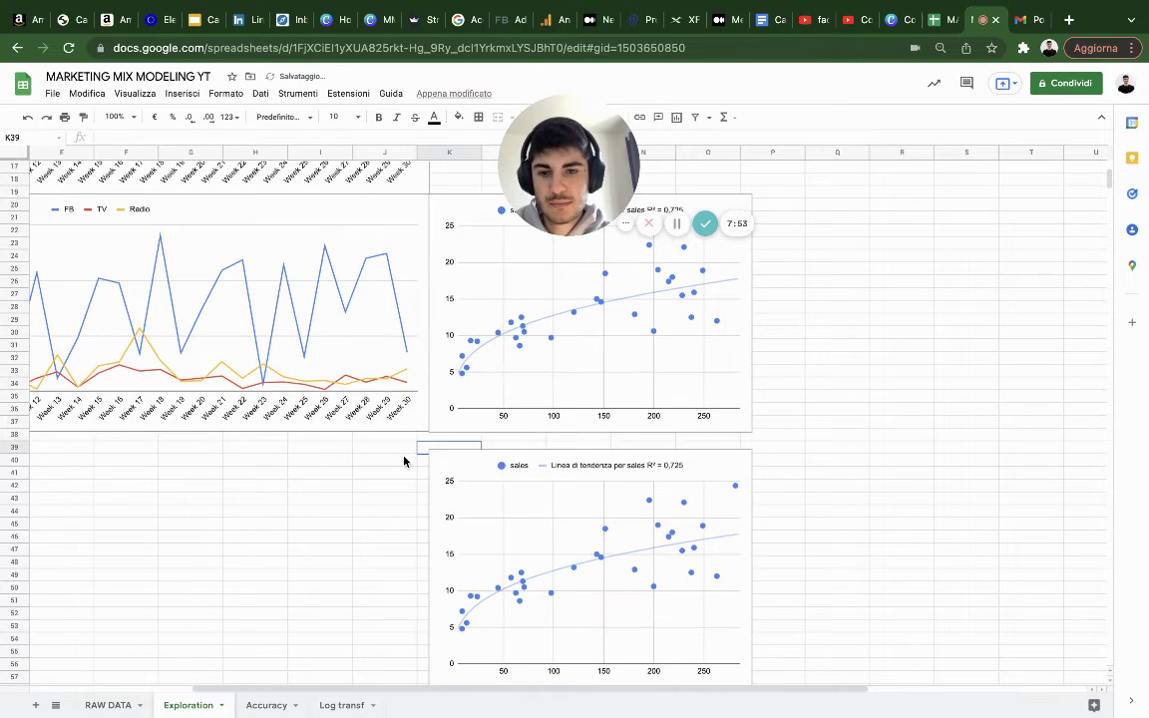
drag(520, 451, 525, 442)
Step: Set the X axis of the copied scatter chart to TV
double_click(718, 439)
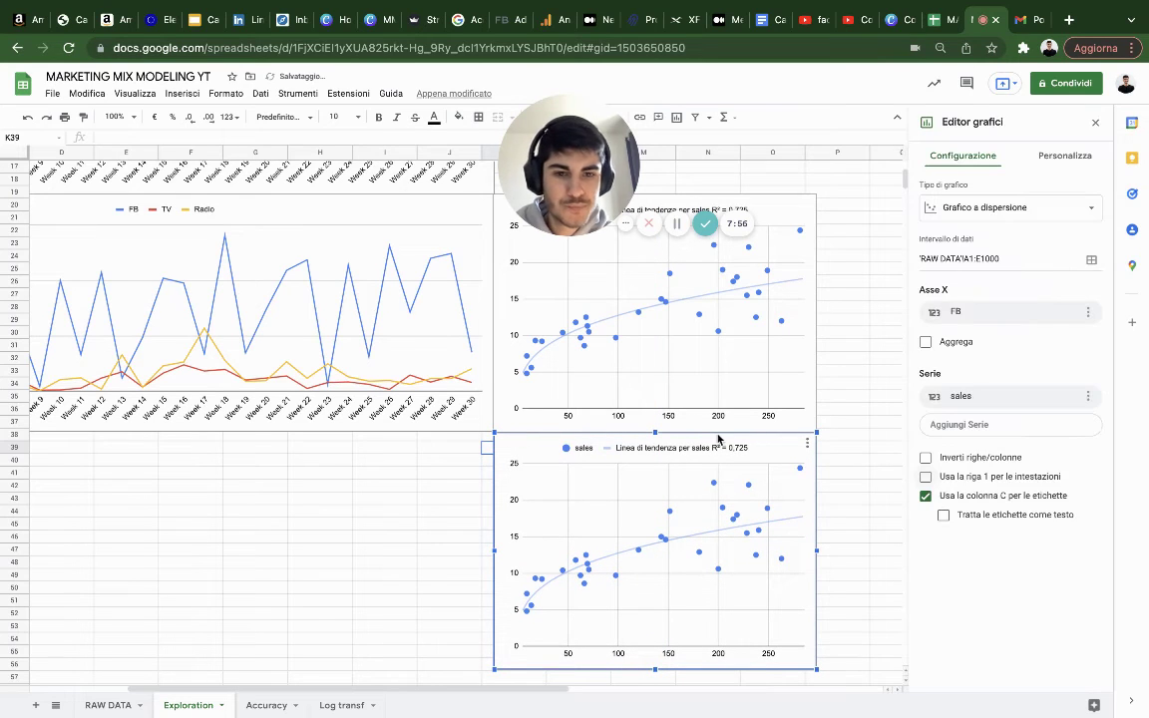
click(955, 311)
click(953, 426)
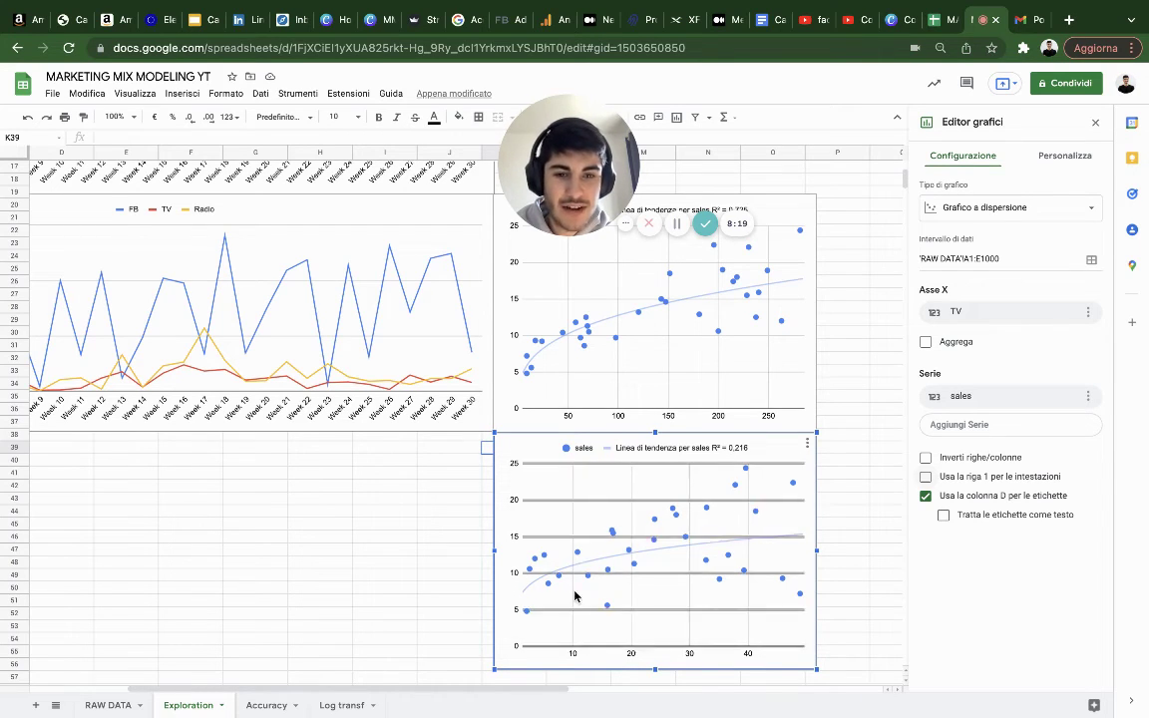
click(895, 579)
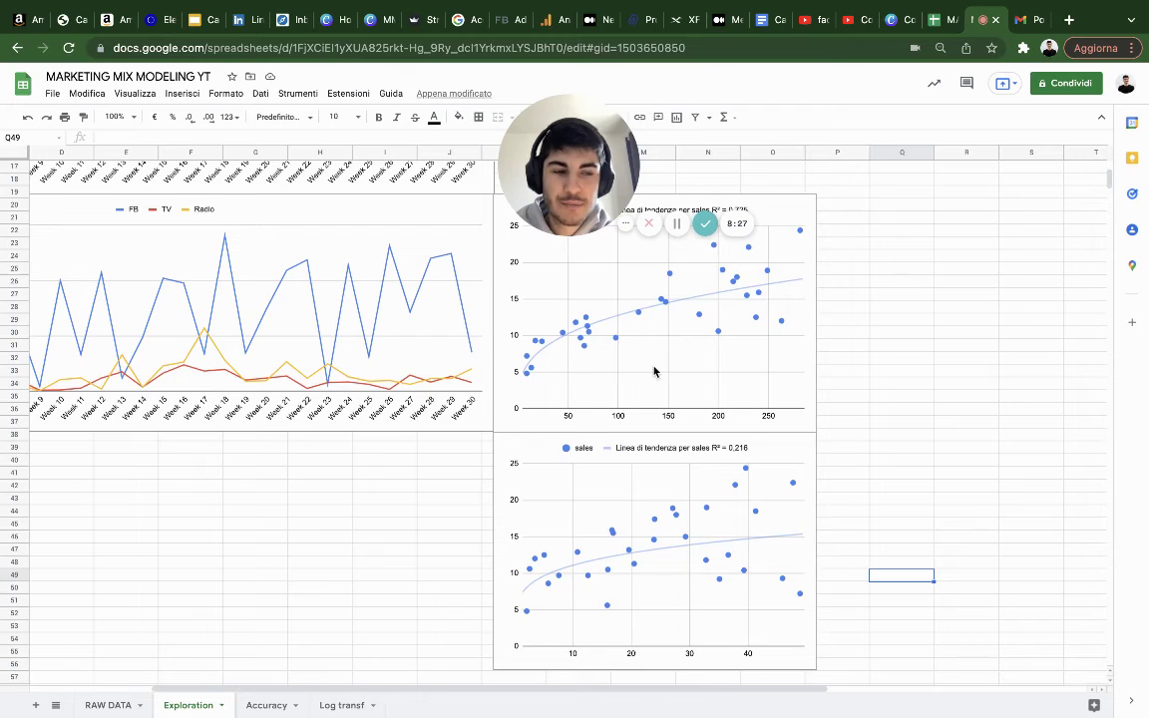
scroll(654, 371, up, 3)
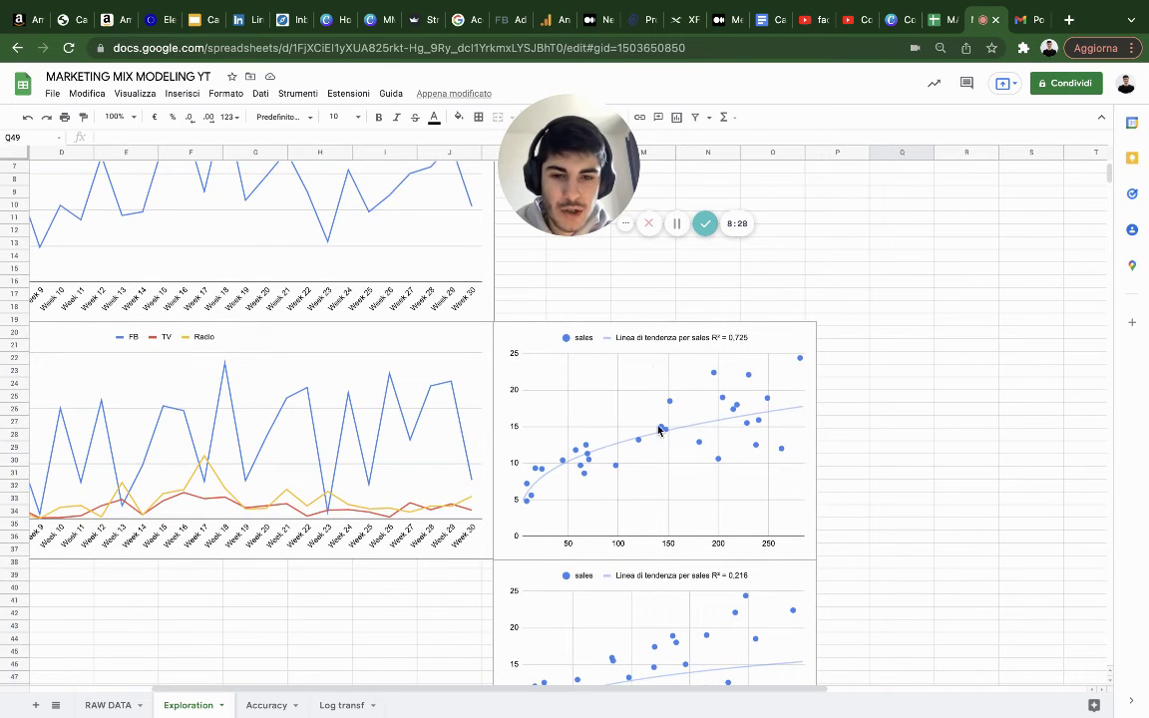
Step: Place a copy of the sales-against-TV scatter chart directly underneath it, aligned with its edges
scroll(698, 410, down, 5)
click(520, 289)
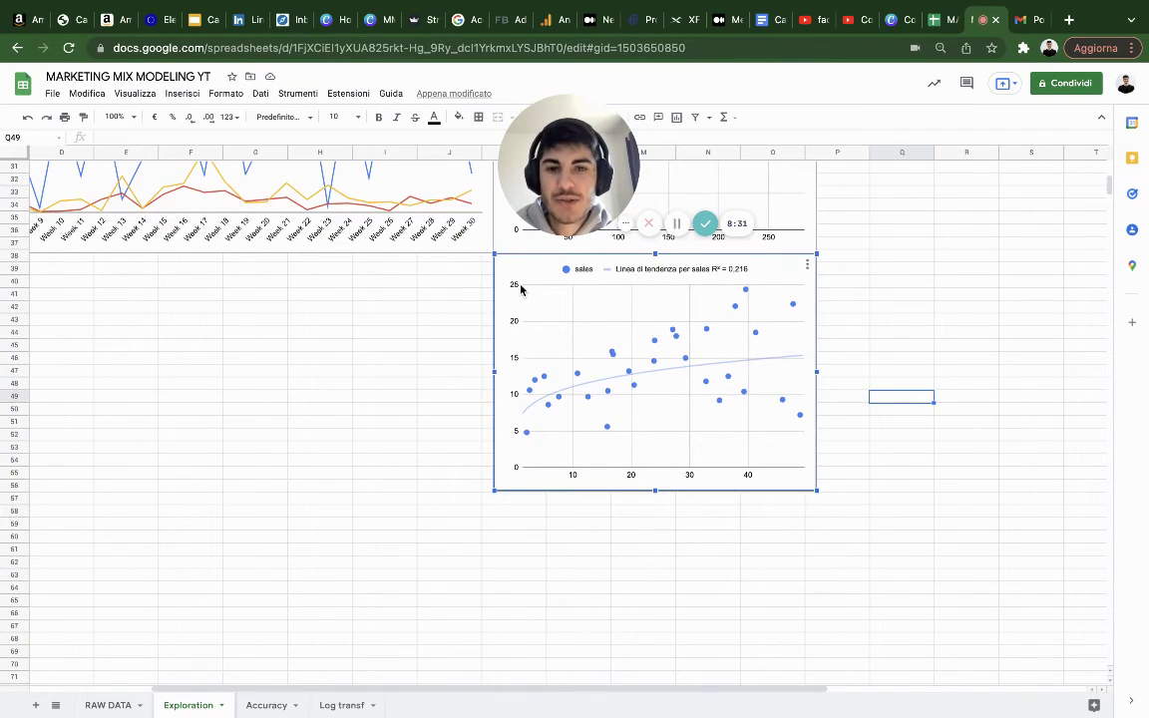
key(Escape)
click(501, 522)
key(ctrl+v)
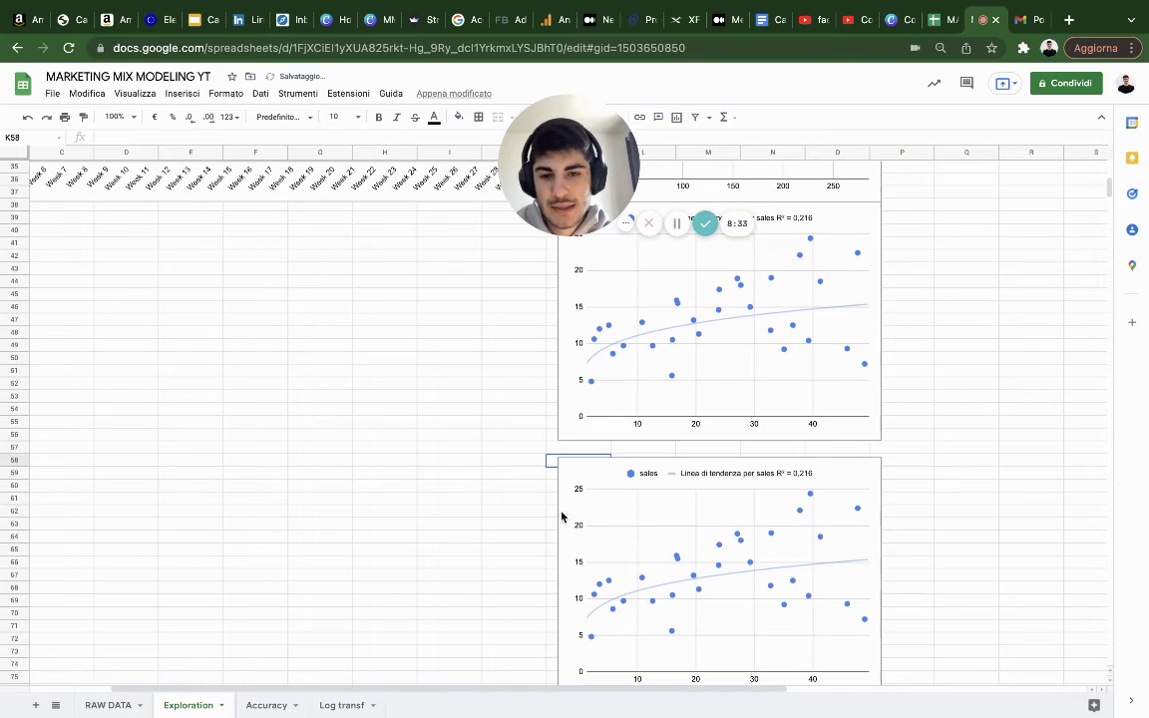
scroll(618, 477, left, 1)
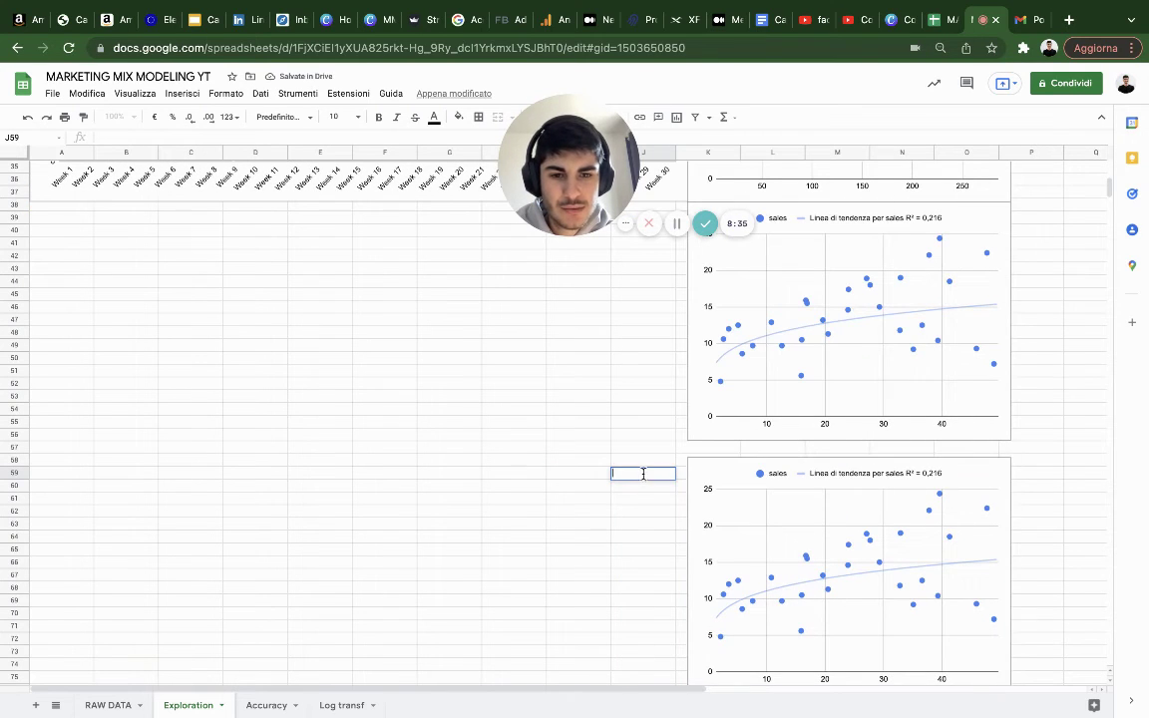
drag(705, 476, 705, 457)
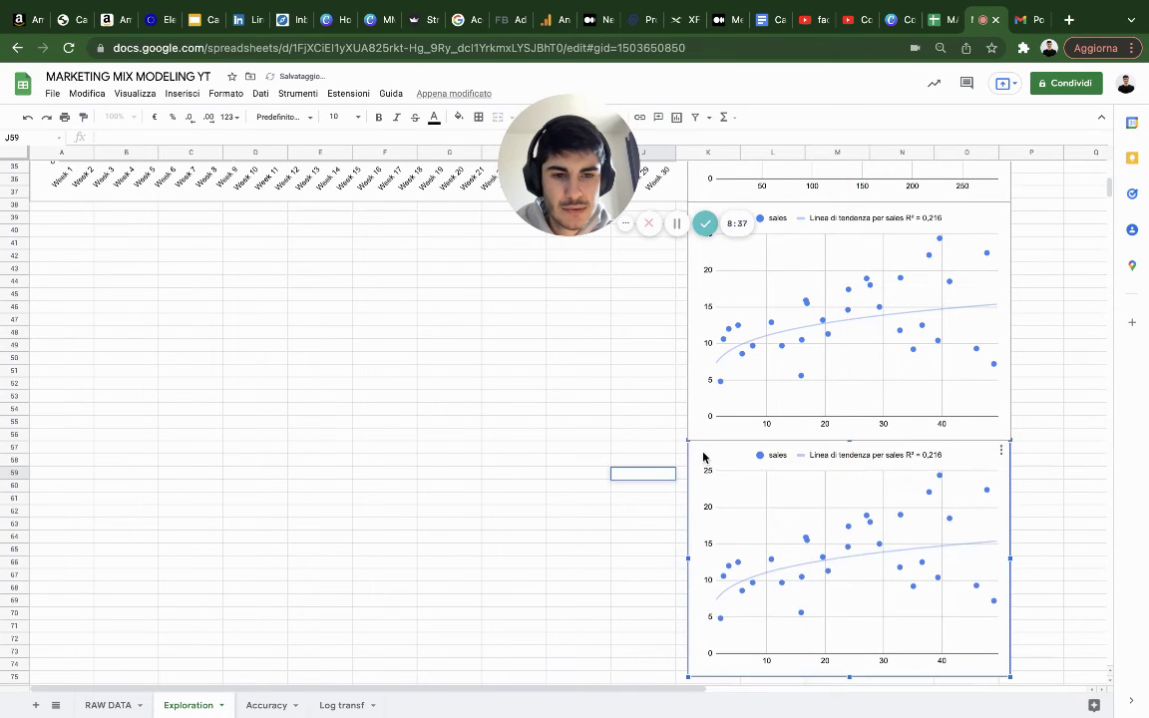
Step: Set the X axis of the lowest scatter chart to Radio
double_click(705, 457)
click(997, 312)
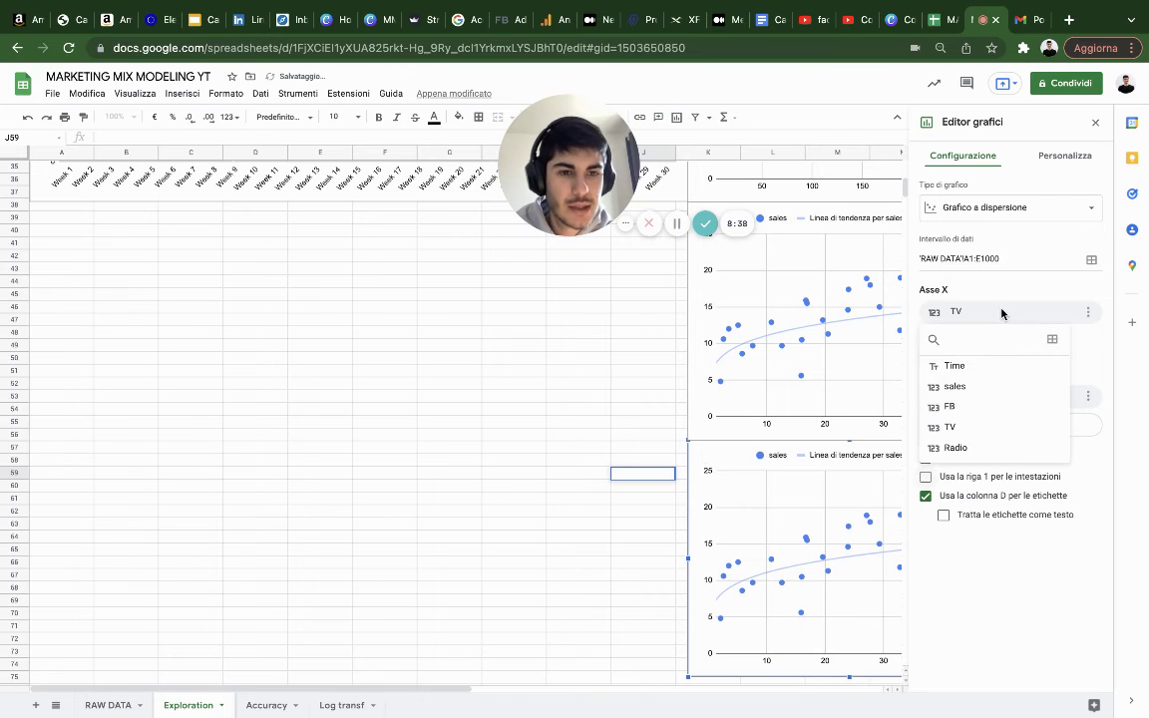
click(954, 444)
click(604, 553)
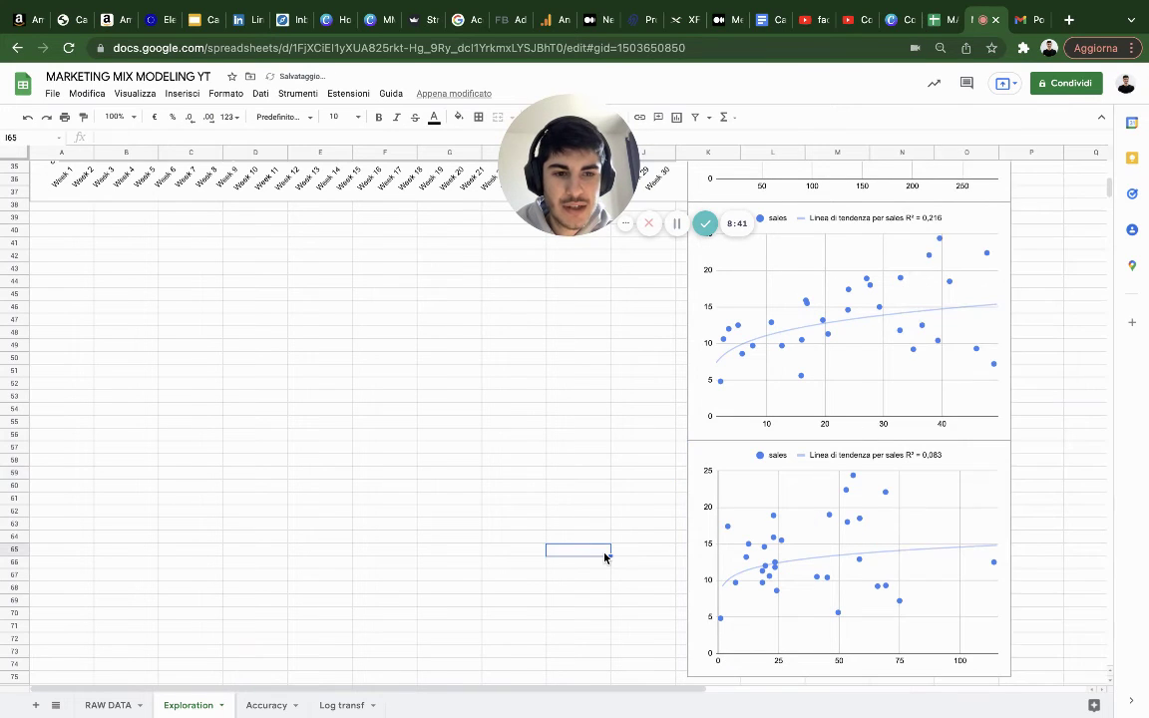
Step: Compare the trendline fits and R² of the FB, TV and Radio scatter charts with the correlation table and line charts
scroll(604, 558, right, 3)
scroll(604, 558, down, 2)
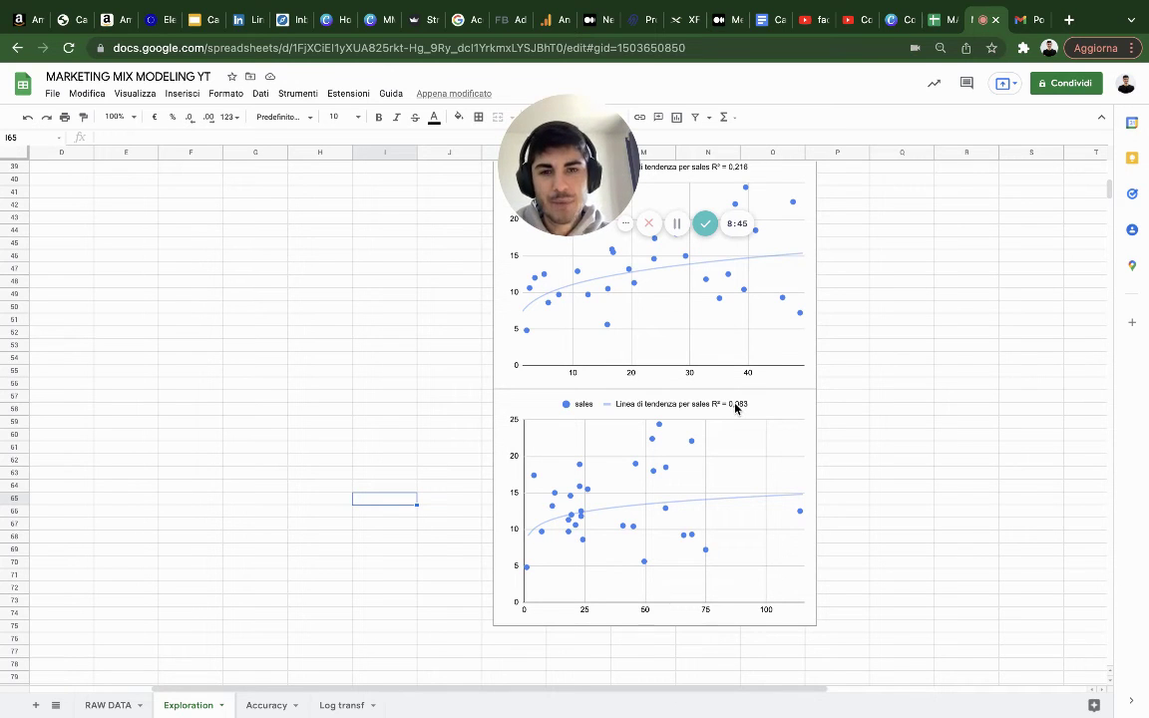
scroll(734, 407, up, 10)
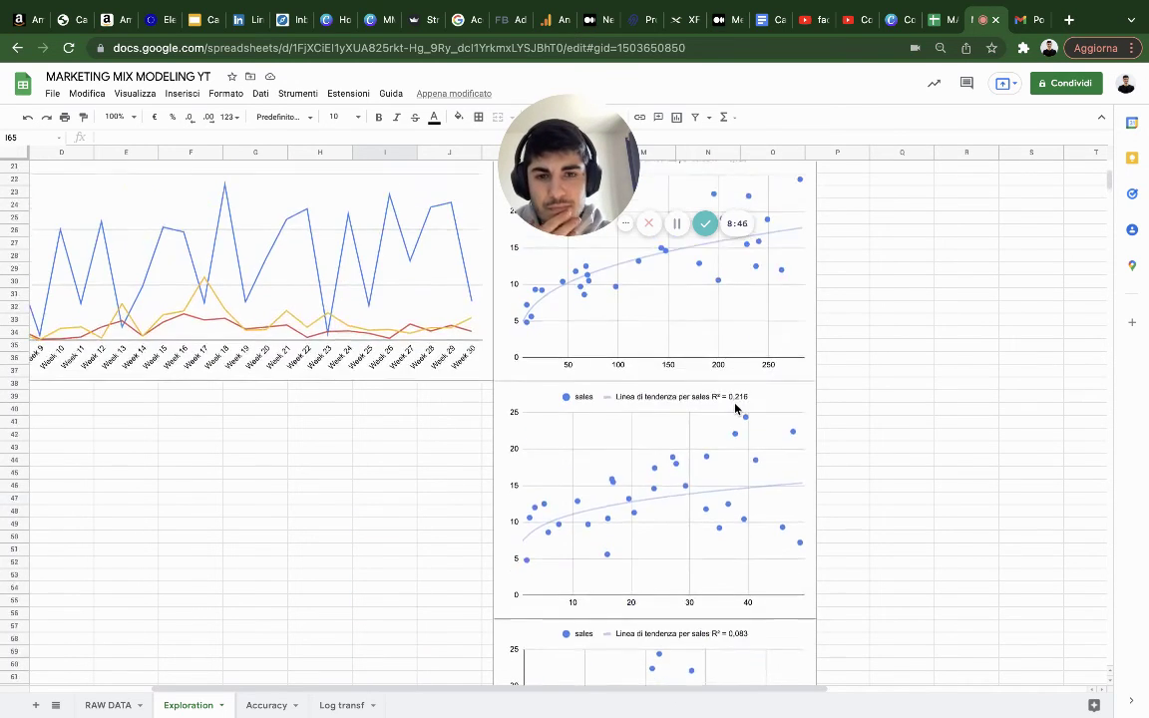
scroll(735, 407, down, 12)
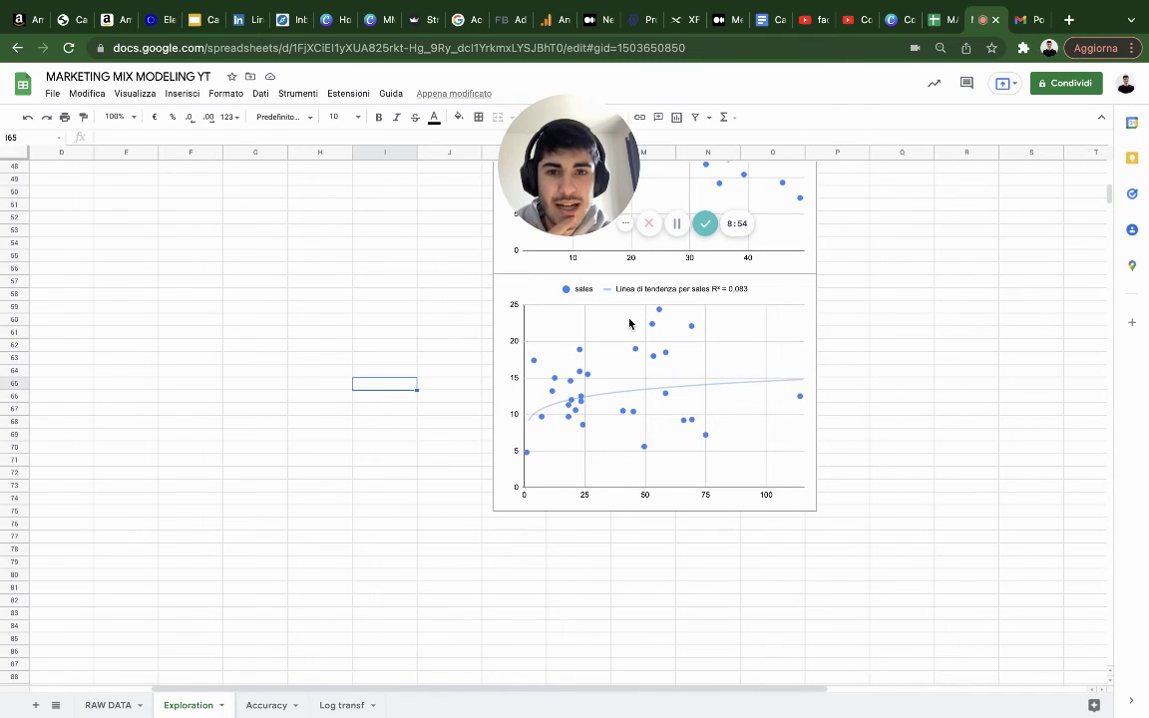
scroll(629, 323, up, 12)
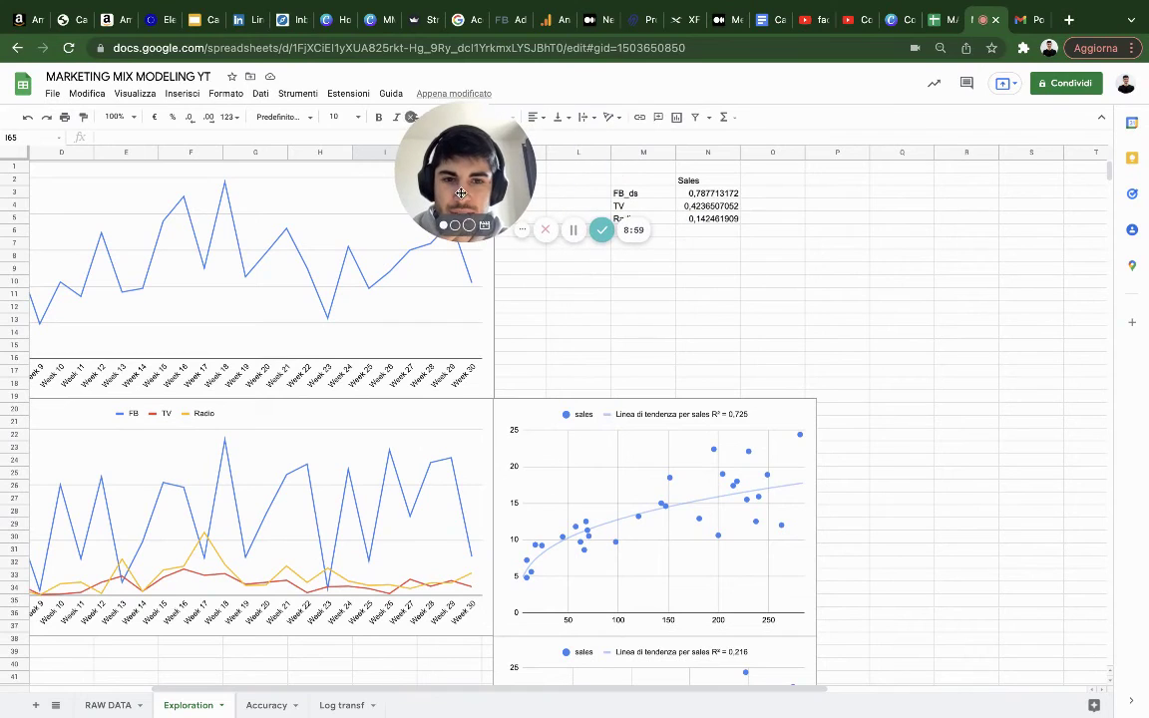
scroll(769, 403, down, 15)
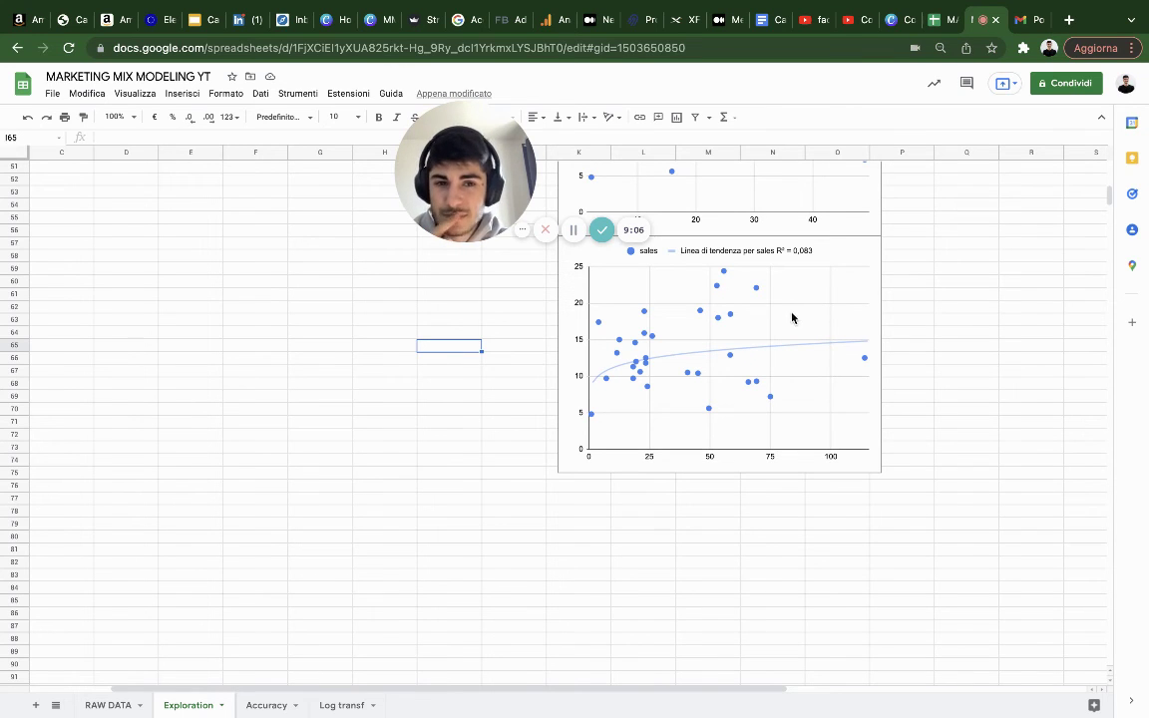
scroll(773, 332, up, 10)
scroll(772, 332, up, 5)
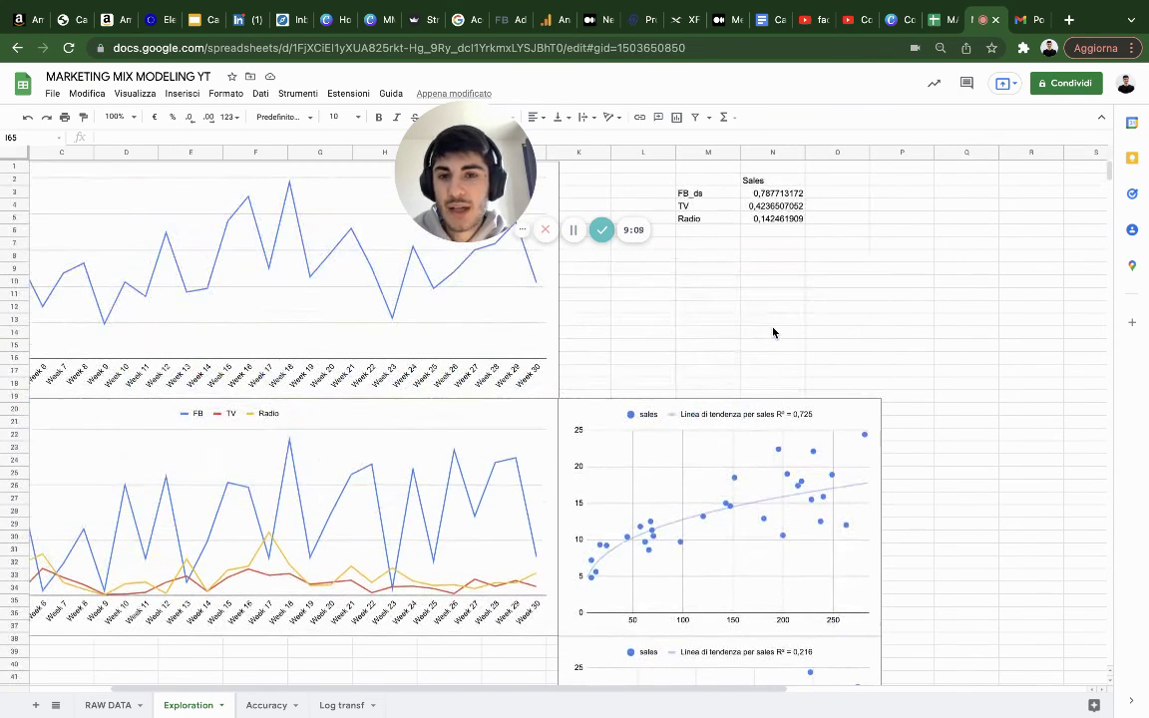
scroll(726, 374, left, 2)
scroll(726, 375, down, 3)
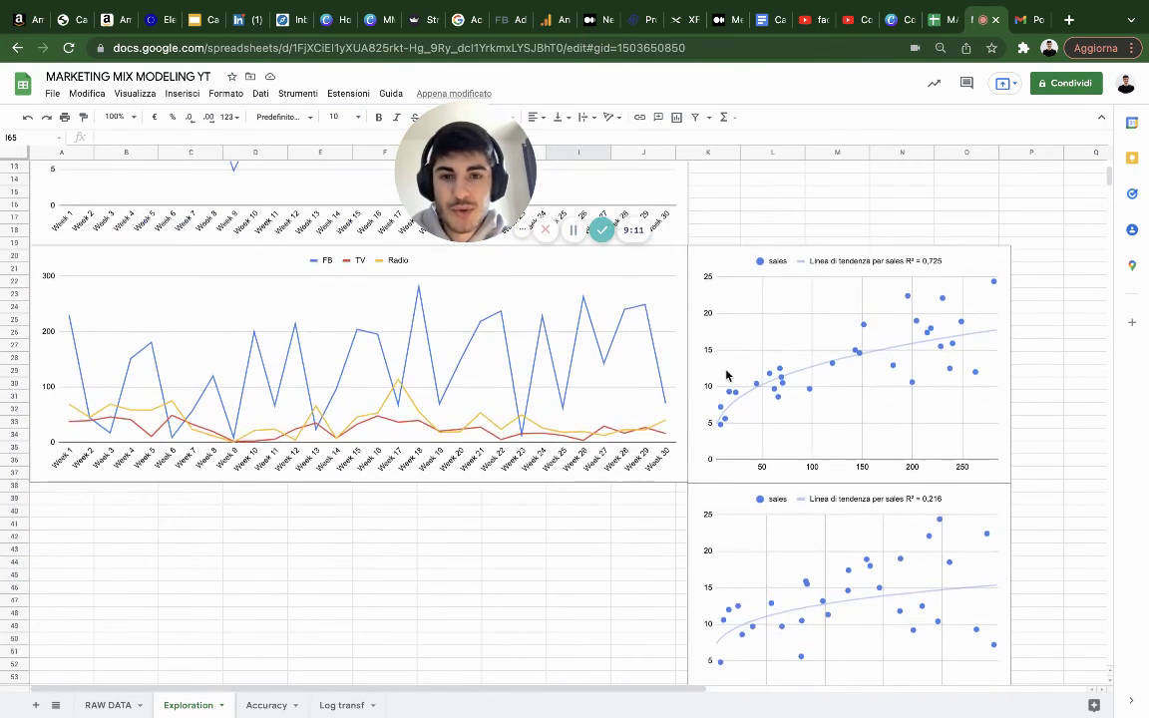
scroll(725, 375, up, 3)
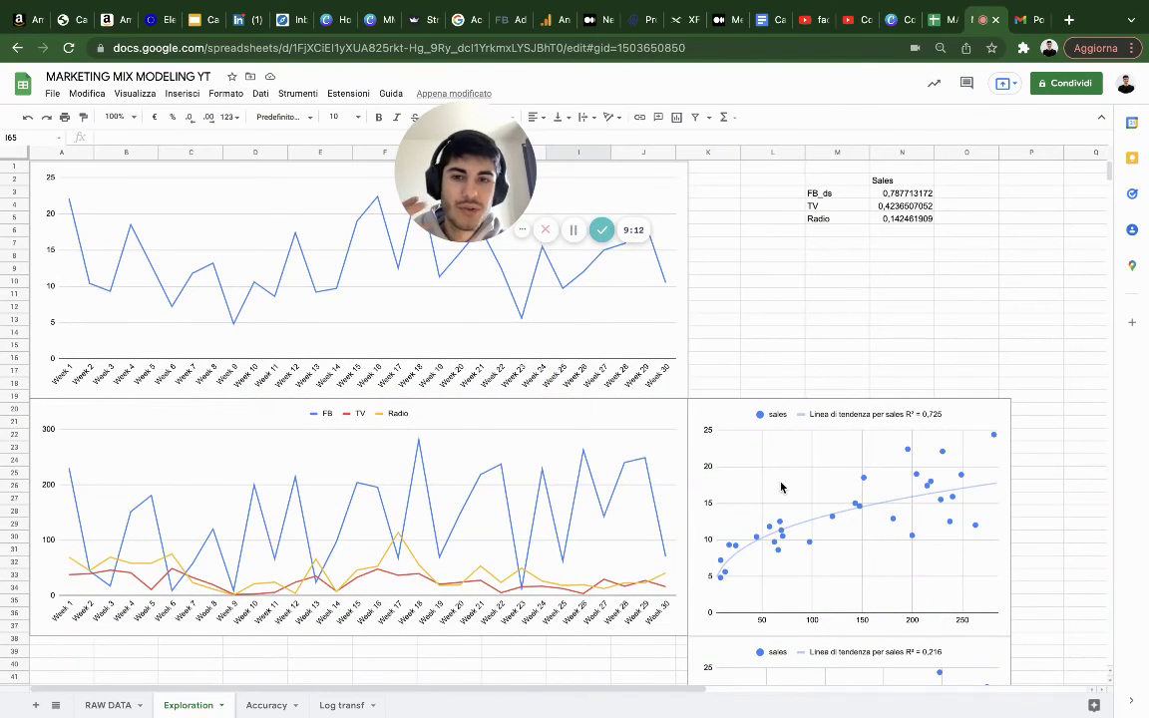